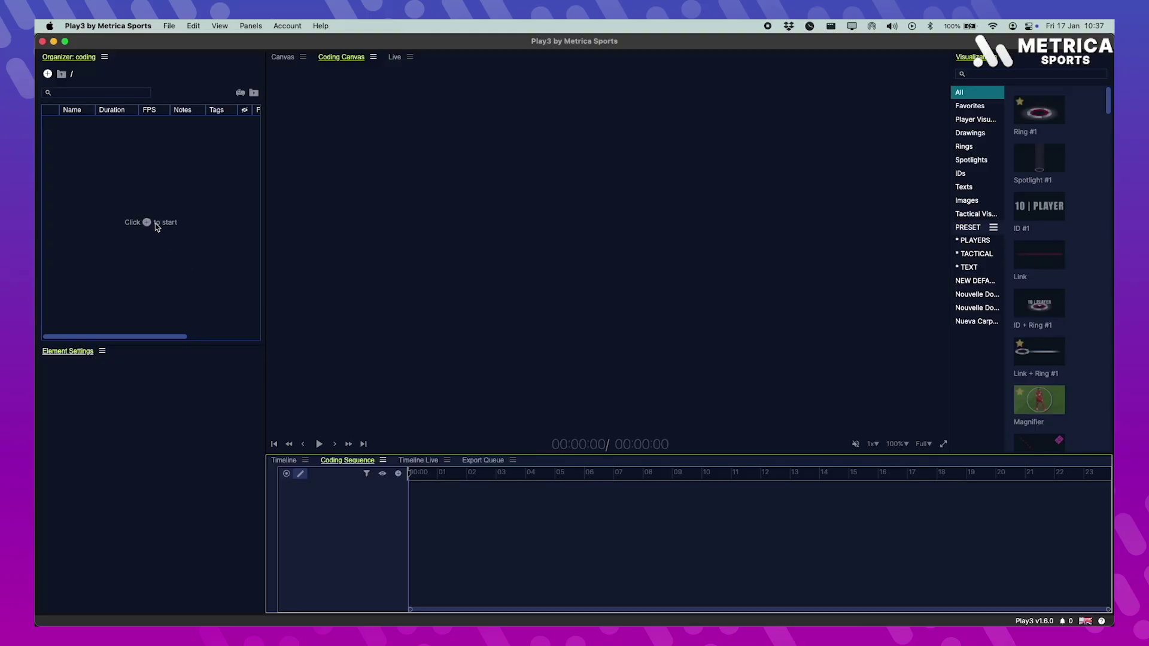
Step: Show the empty organizer's add menu offering video clip, slides, folders and coding sequence
left_click(147, 222)
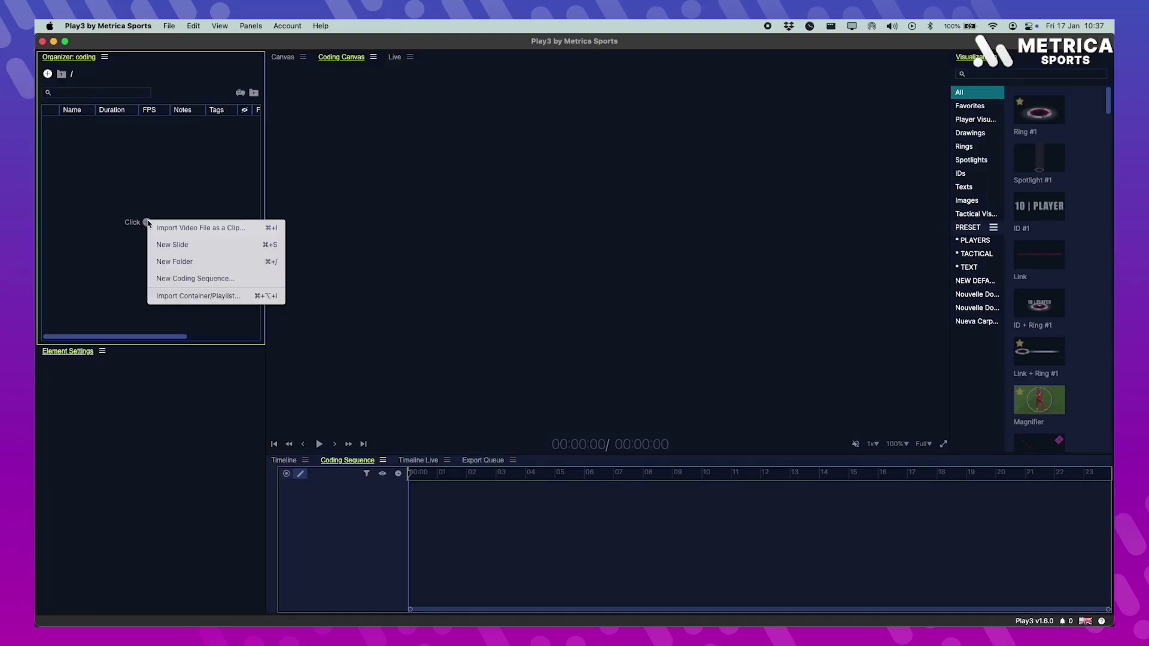
Step: Import leverkusen_bayern.mp4 from Lev_Bay as a clip and build a coding sequence from it
left_click(248, 280)
left_click(636, 220)
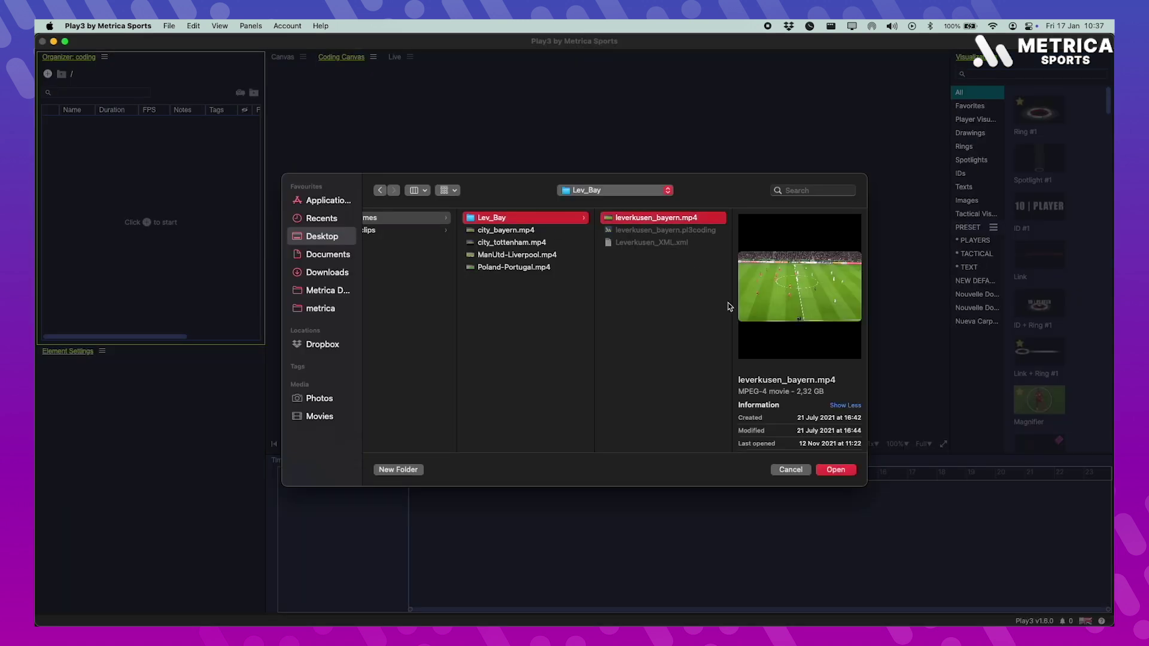
left_click(835, 470)
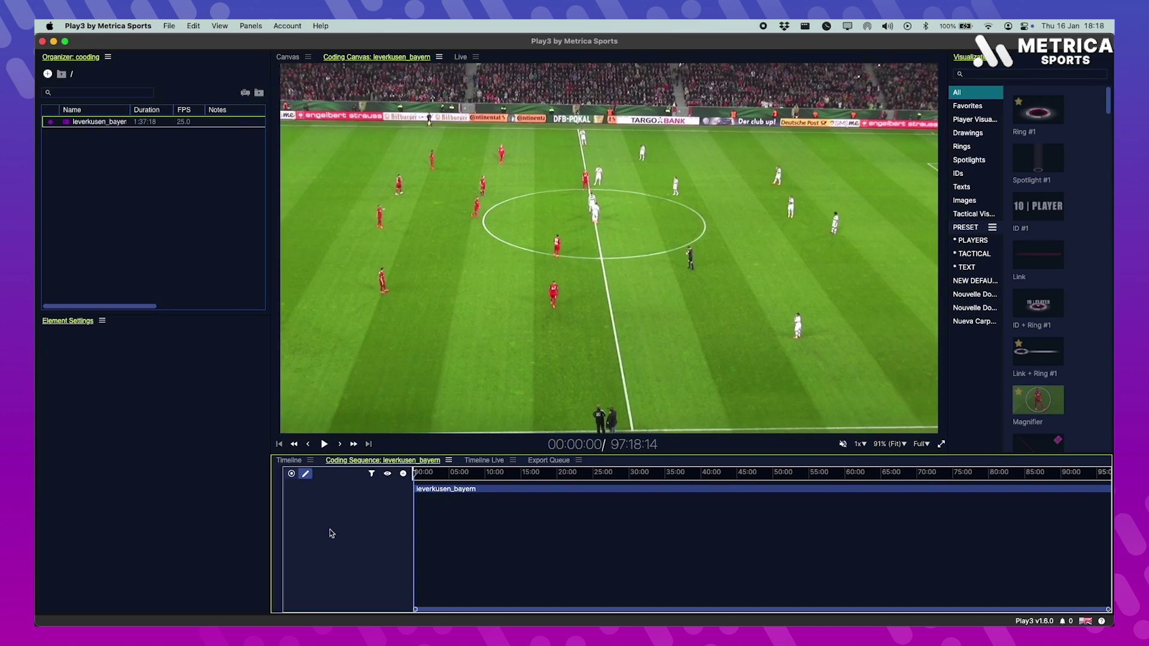
left_click(403, 473)
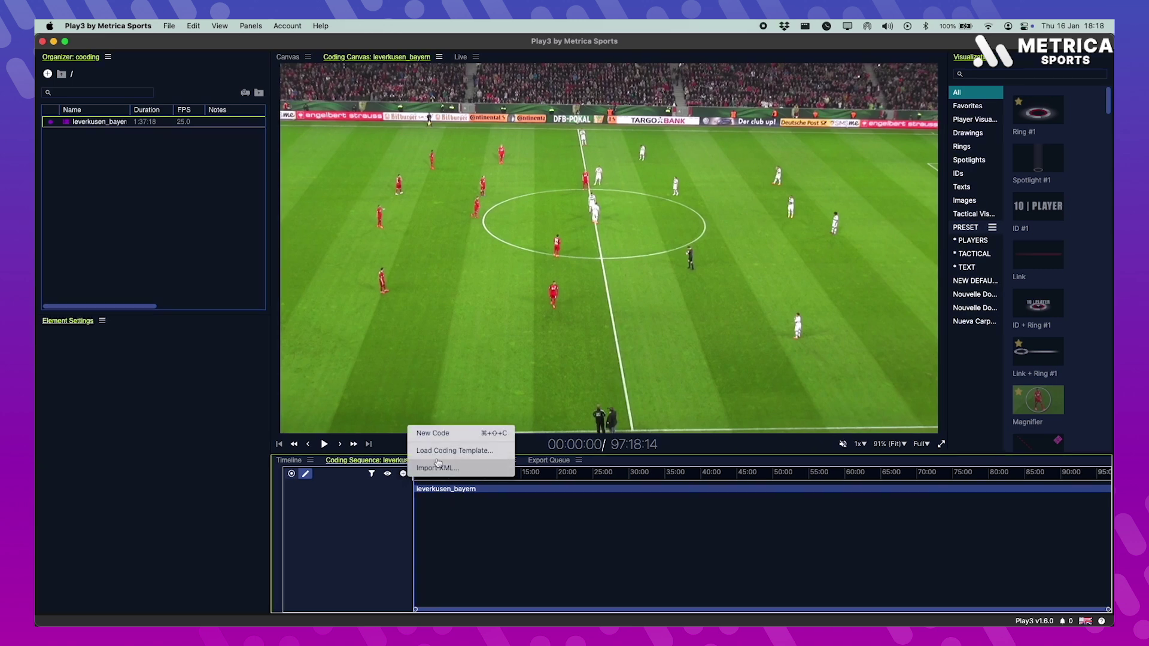
Step: Create a new code named ATTACK and colour it red at 78% opacity
left_click(457, 436)
type("aa")
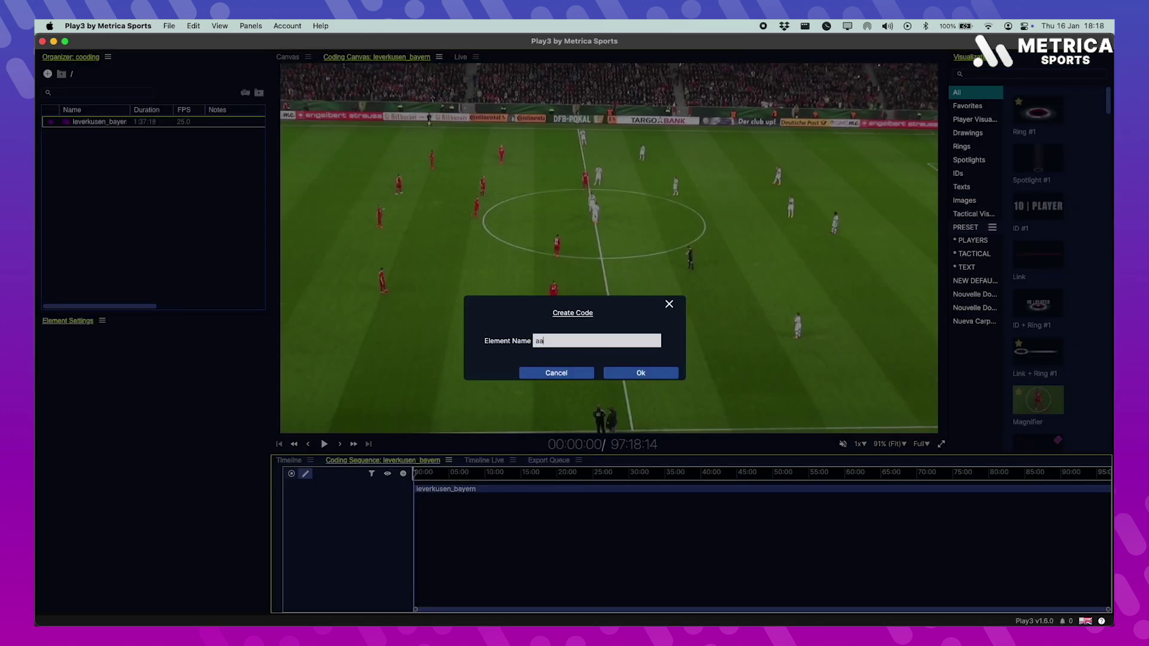
key("BackSpace")
key("BackSpace")
type("ATTA")
key("Return")
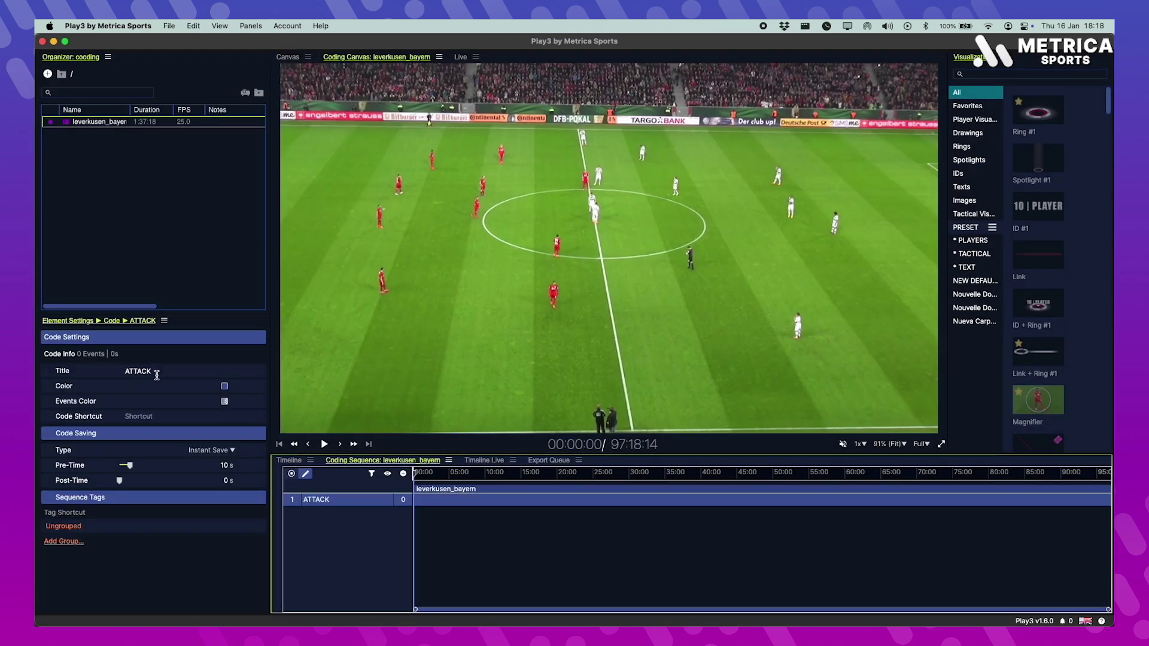
left_click(225, 386)
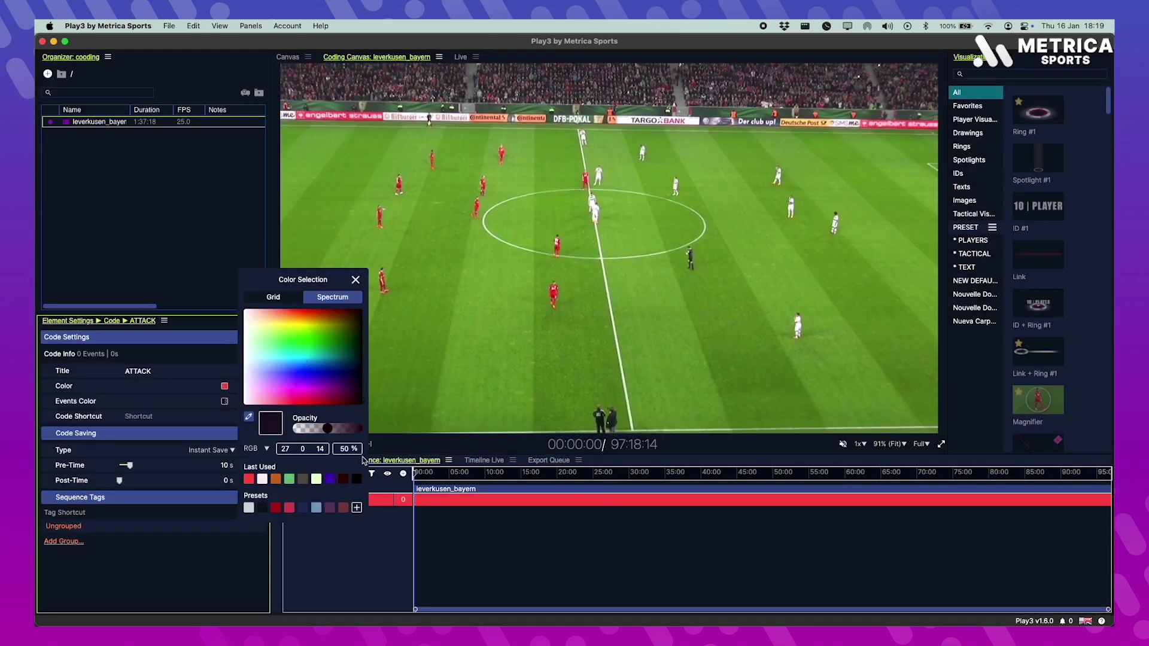
left_click(345, 429)
left_click(195, 372)
Step: Give ATTACK shortcut A, the Recording save type and a 2 s pre-time
left_click(150, 420)
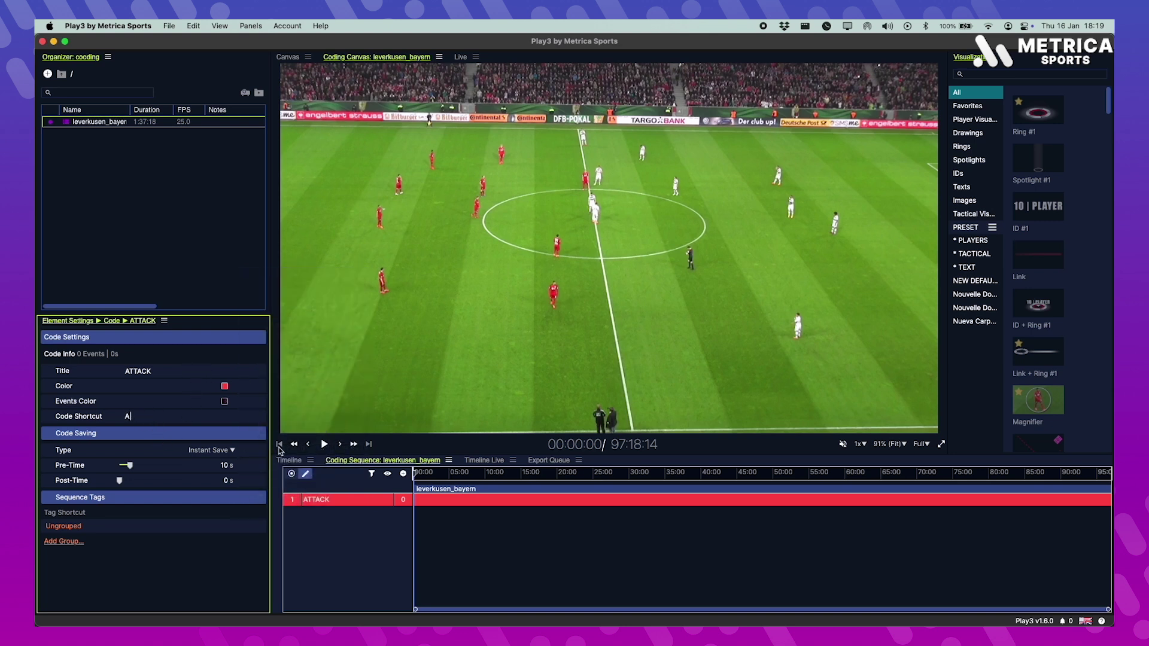
left_click(220, 453)
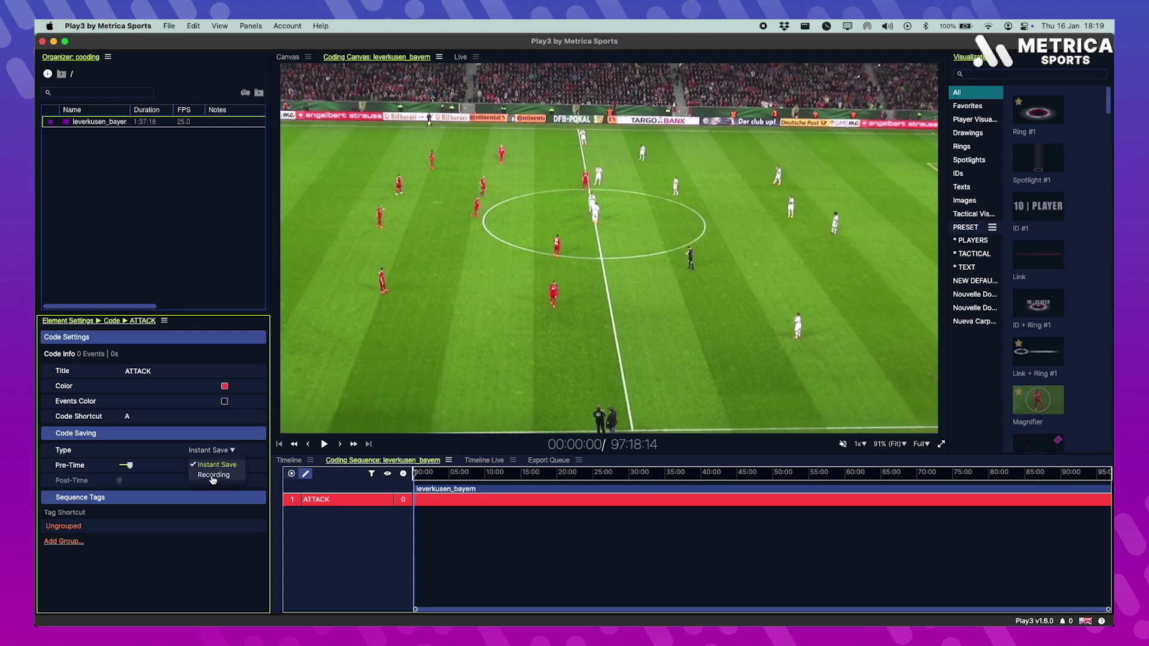
left_click(213, 476)
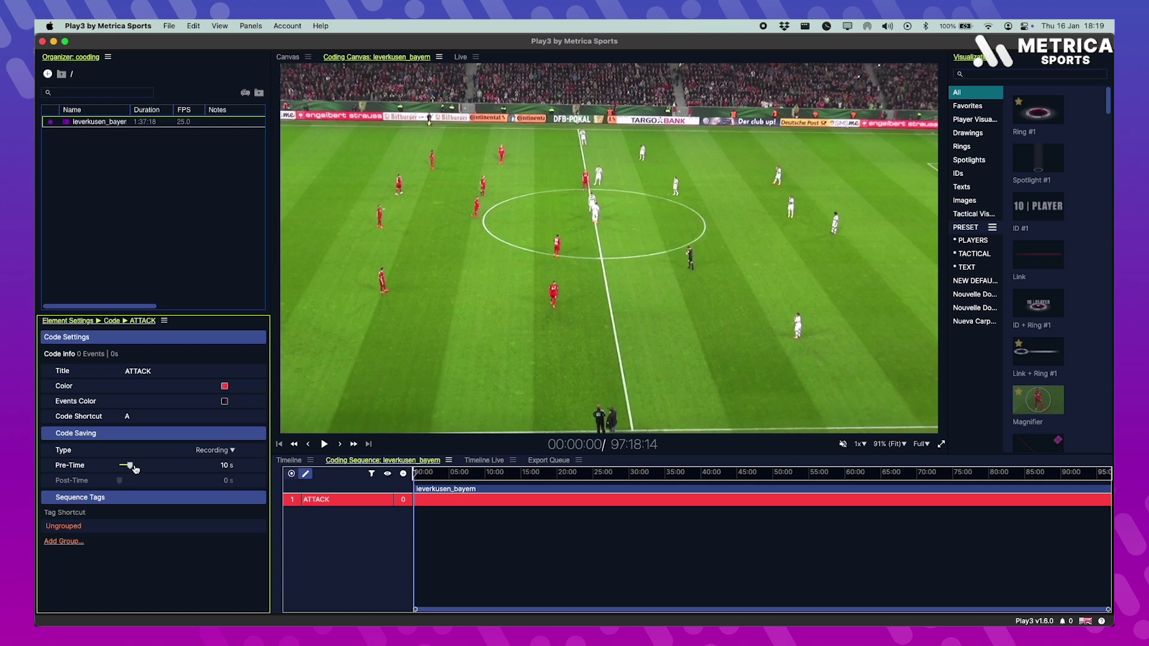
left_click_drag(135, 469, 123, 471)
left_click(368, 504)
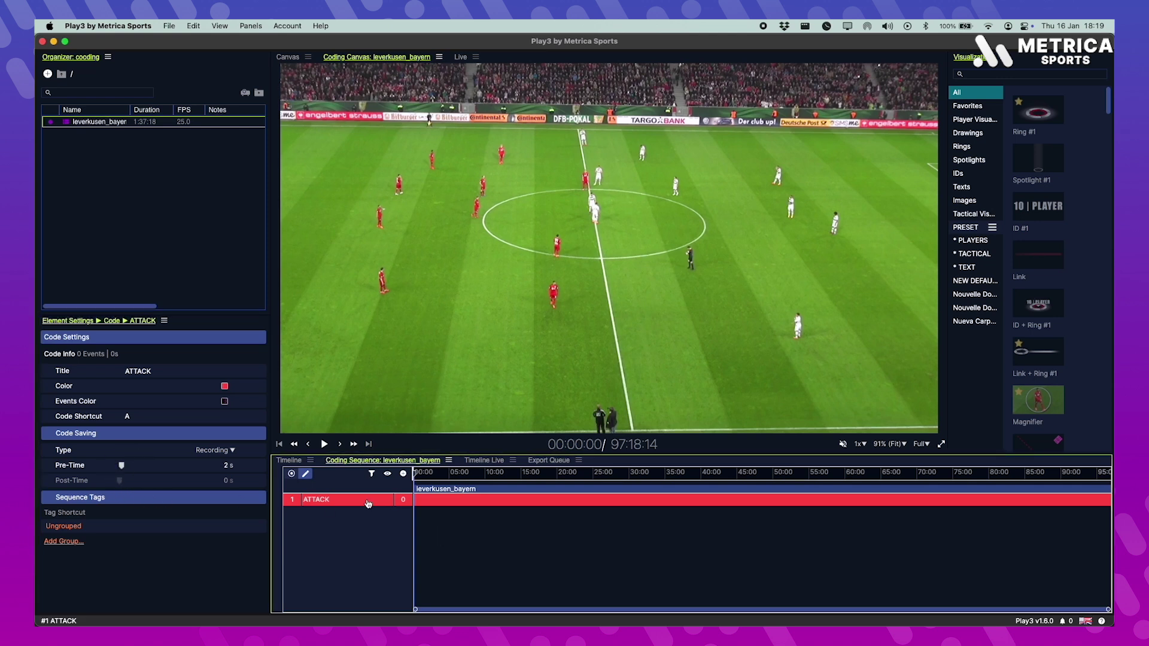
right_click(368, 503)
Step: Duplicate ATTACK, rename the copy DEFENSE, and enter shortcut keys Z and X
left_click(398, 332)
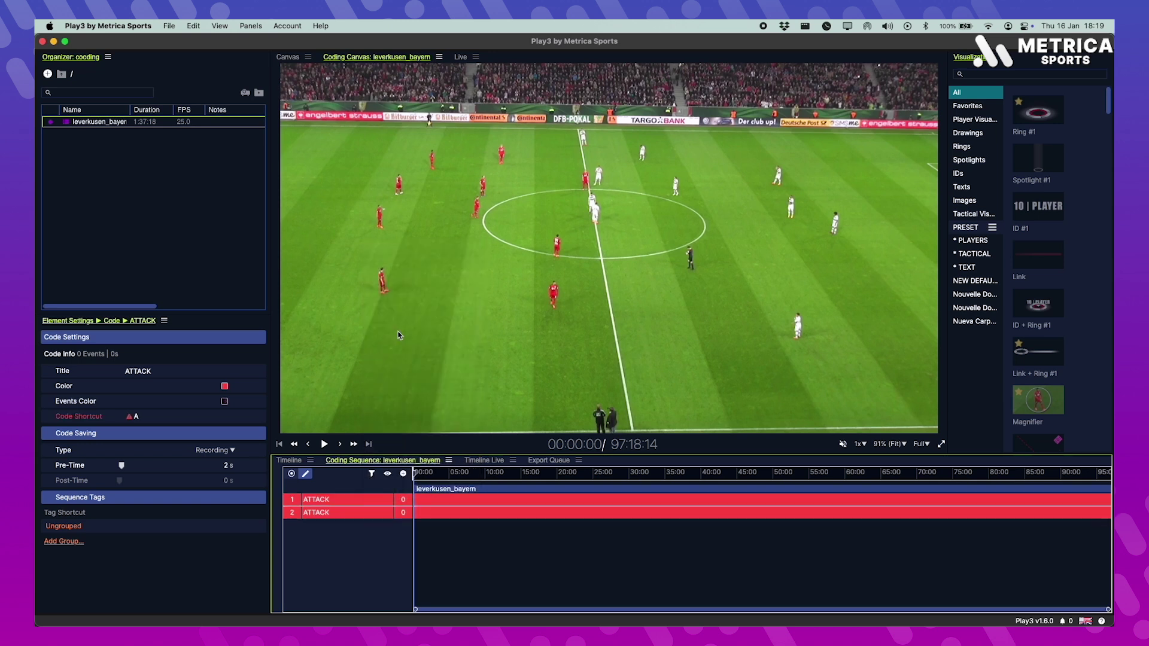
double_click(133, 371)
type("DEFENS")
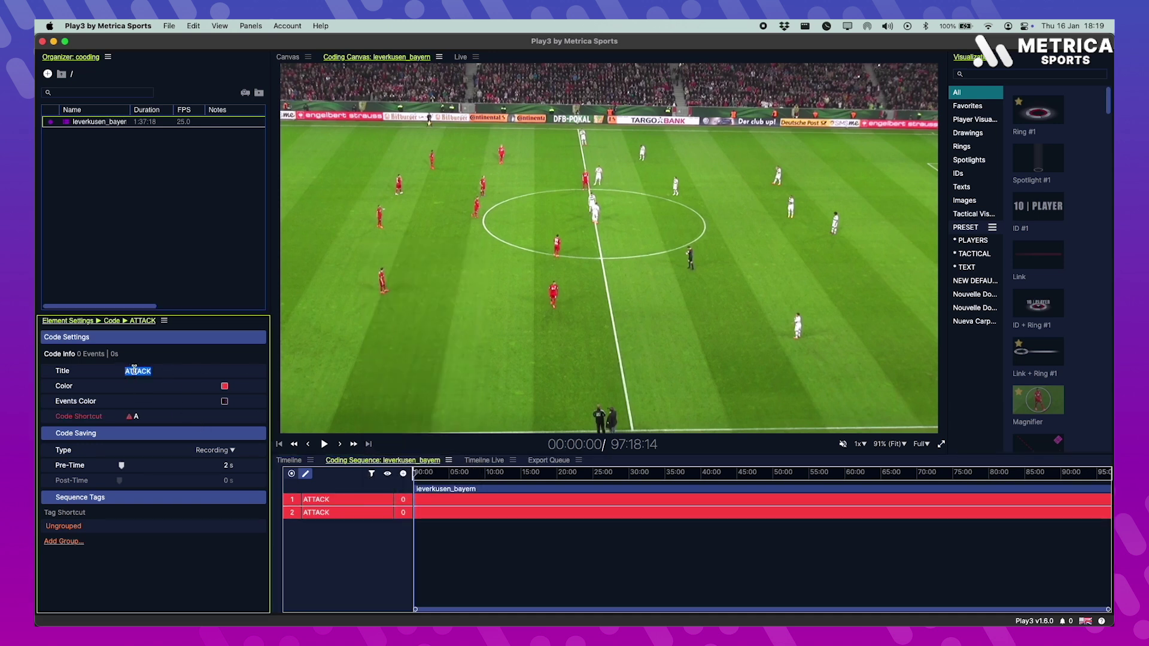
type("E")
left_click(140, 434)
left_click(137, 420)
type("z")
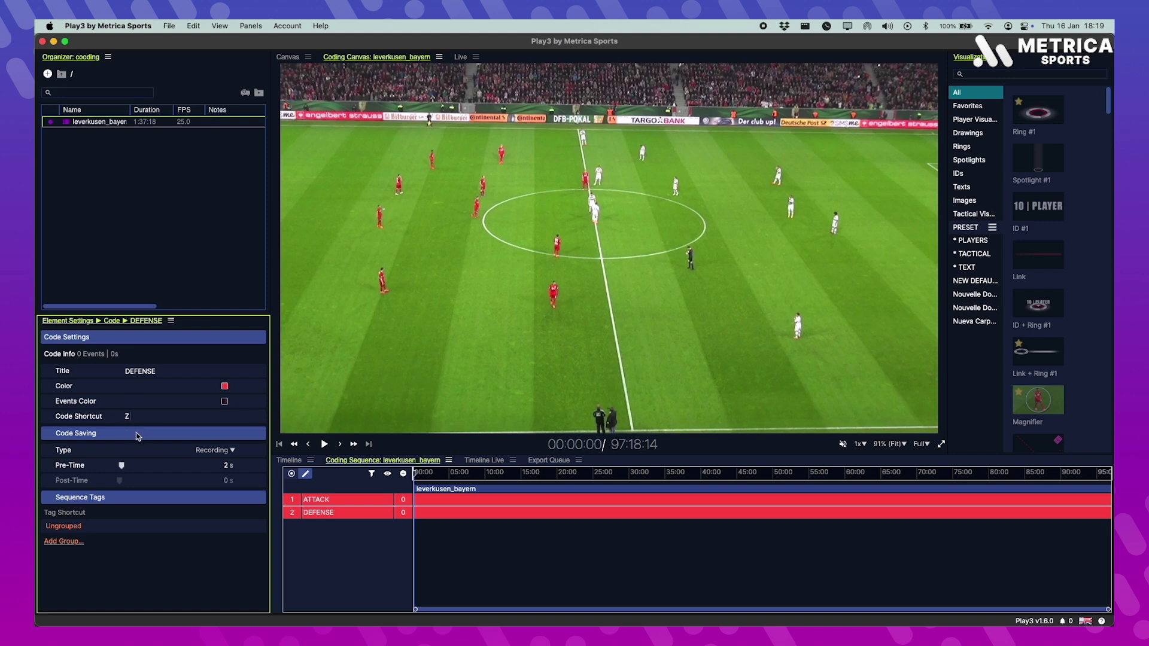
type("x")
left_click(318, 514)
right_click(318, 515)
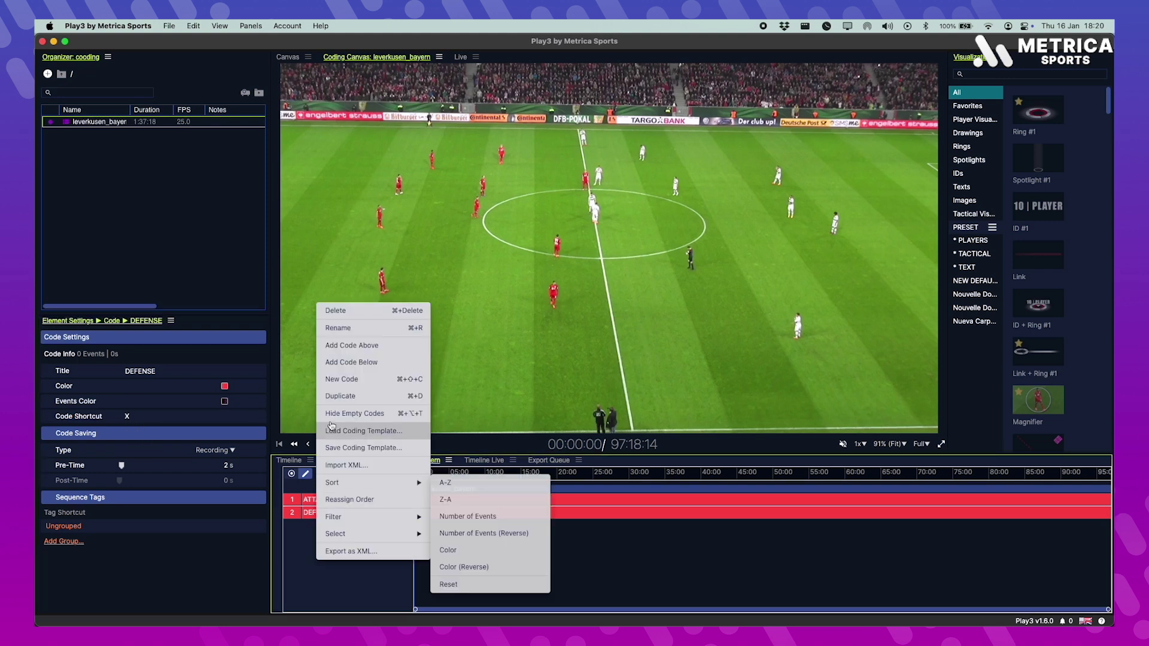
Step: Duplicate DEFENSE into a SET PIECES code with shortcut C
left_click(339, 393)
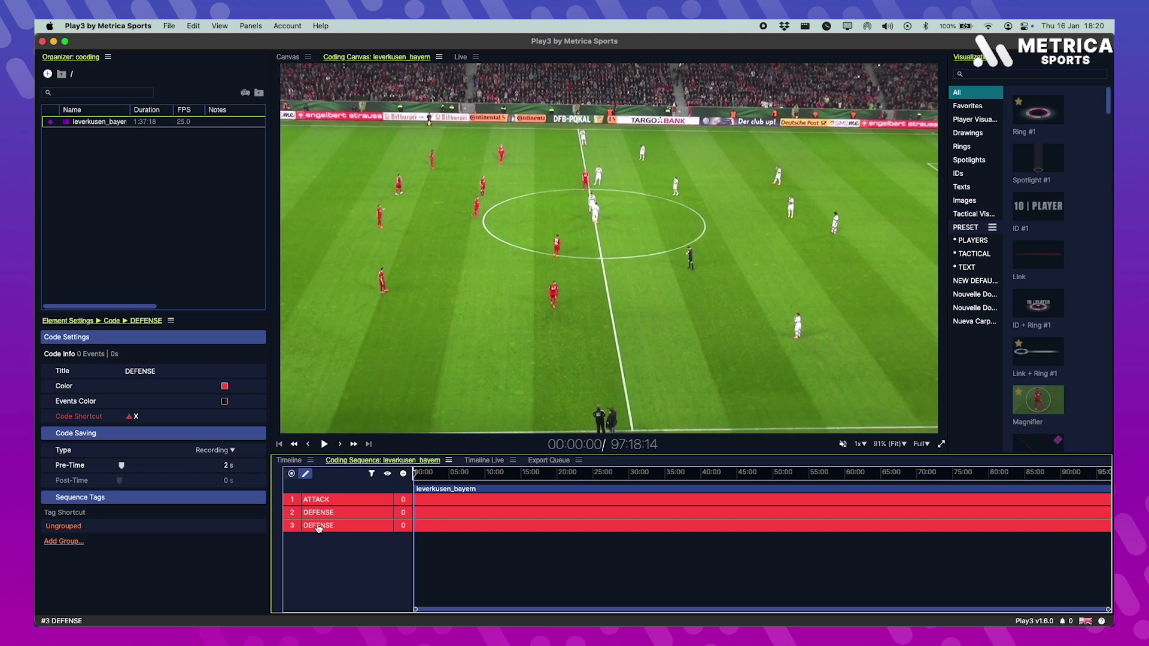
double_click(140, 372)
type("S")
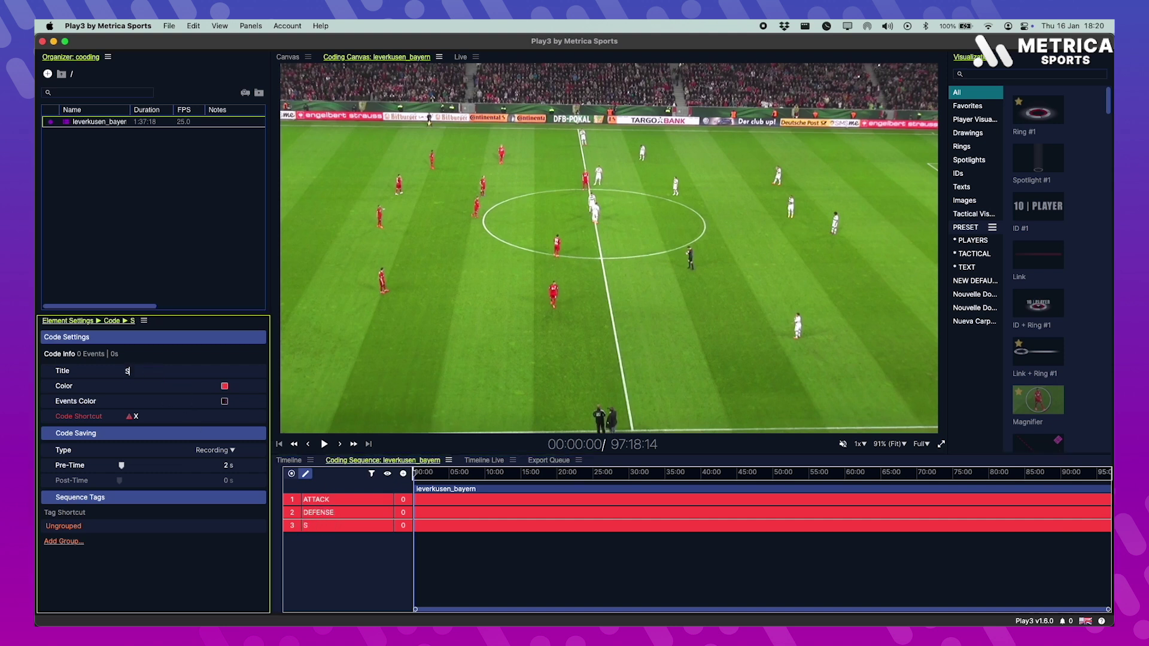
type("ET PIECES")
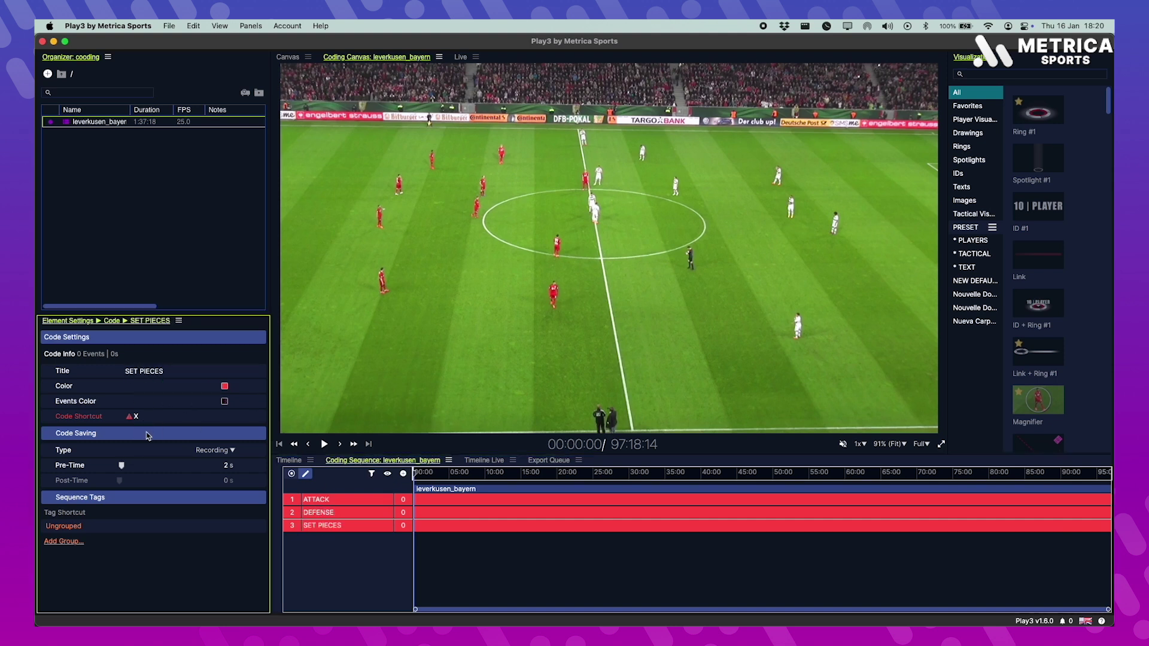
left_click(137, 419)
key("c")
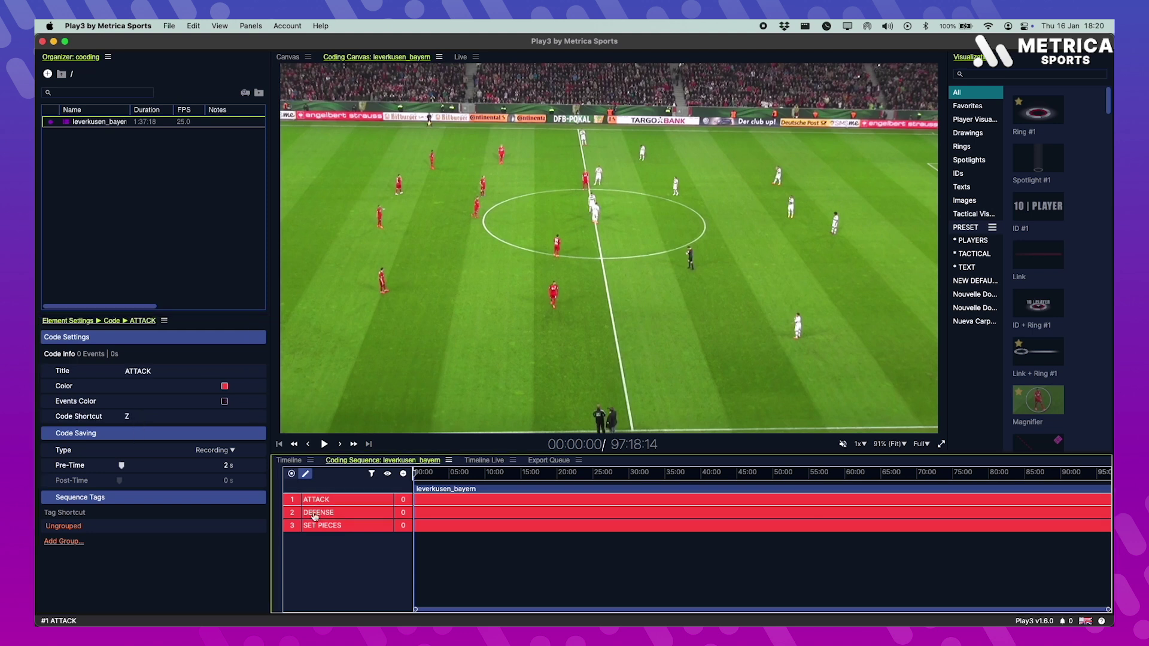
Step: Colour the SET PIECES code teal
left_click(312, 528)
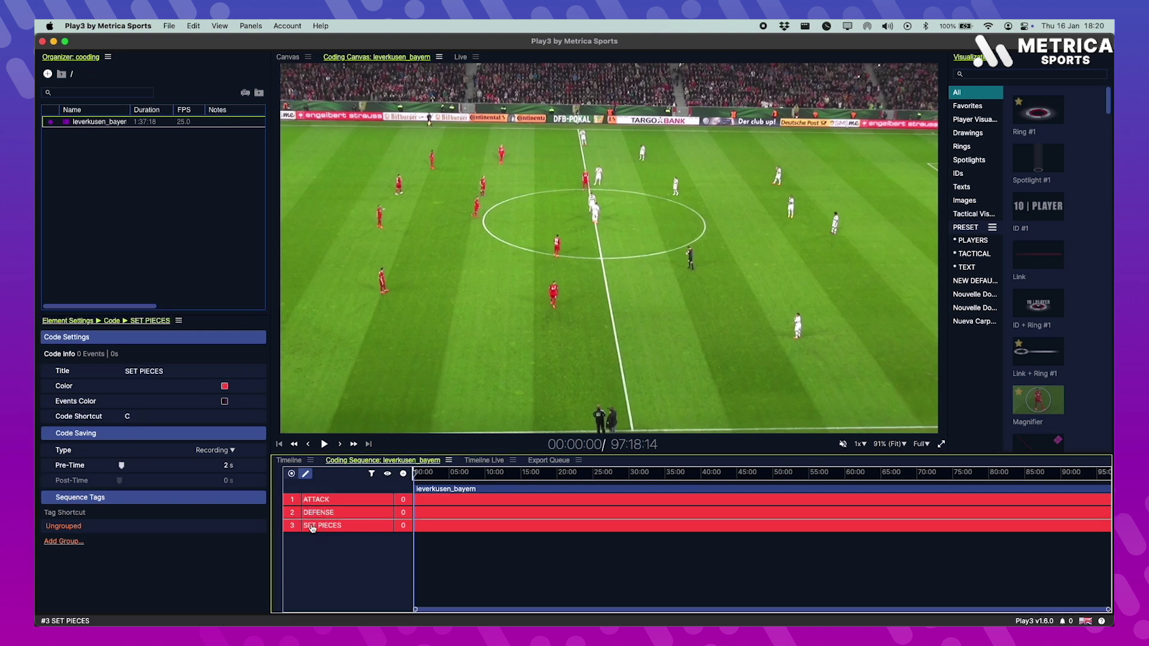
left_click(224, 387)
left_click_drag(270, 357, 339, 357)
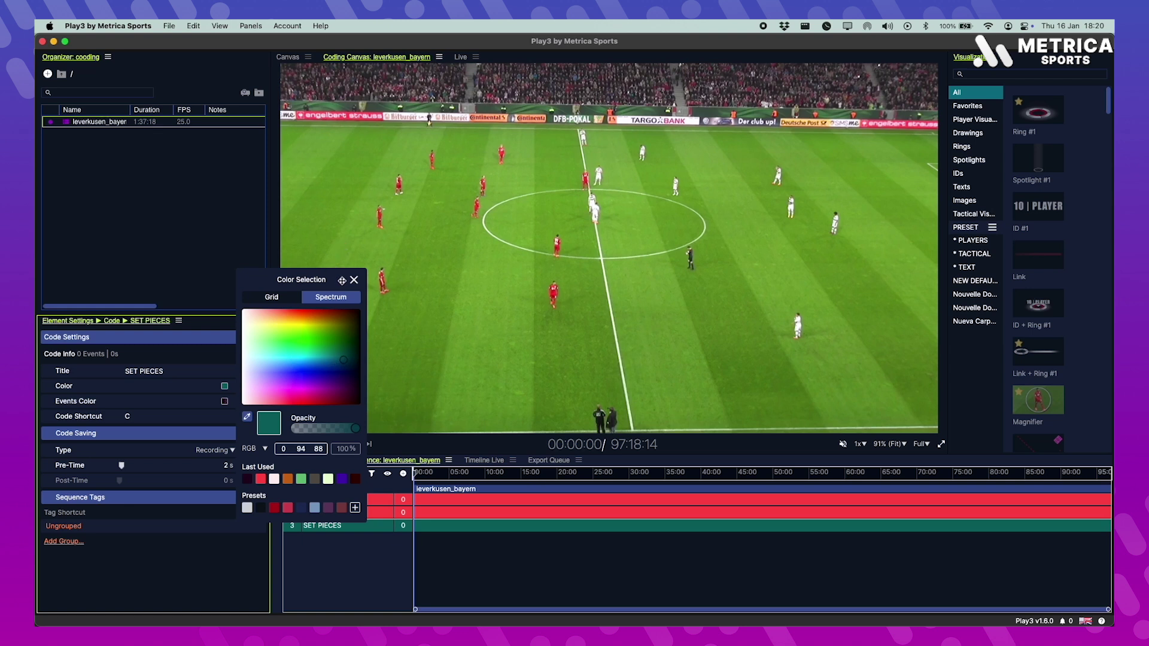
left_click(354, 281)
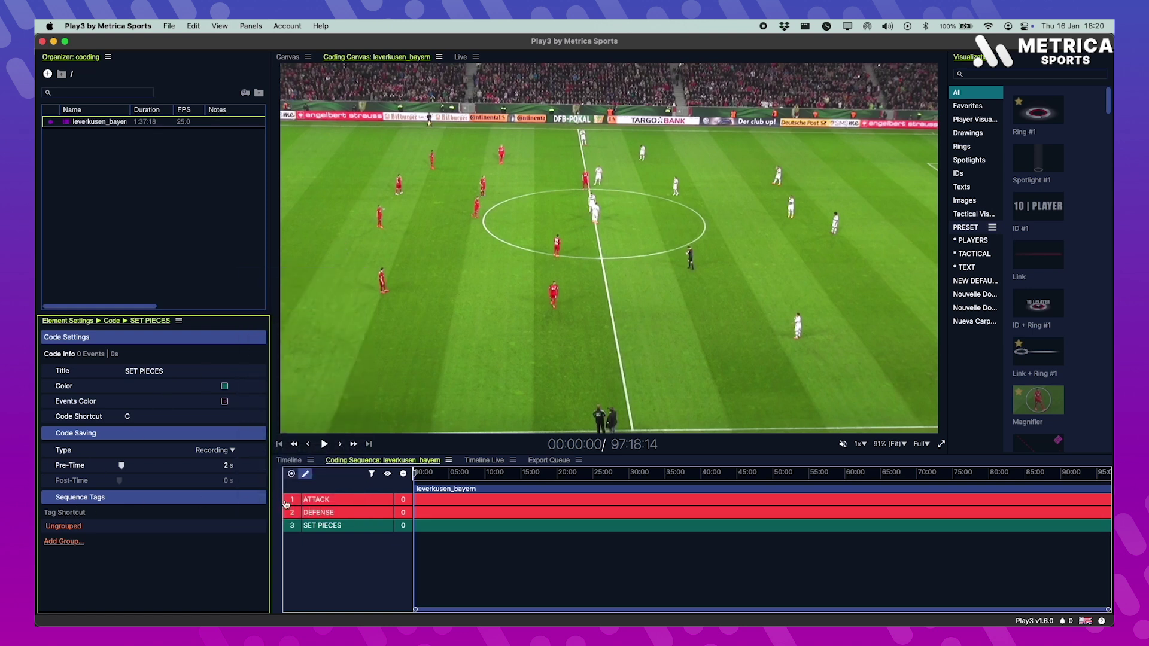
Step: In the ATTACK code's settings, add an ATTACK sequence tag group and begin another group
left_click(322, 500)
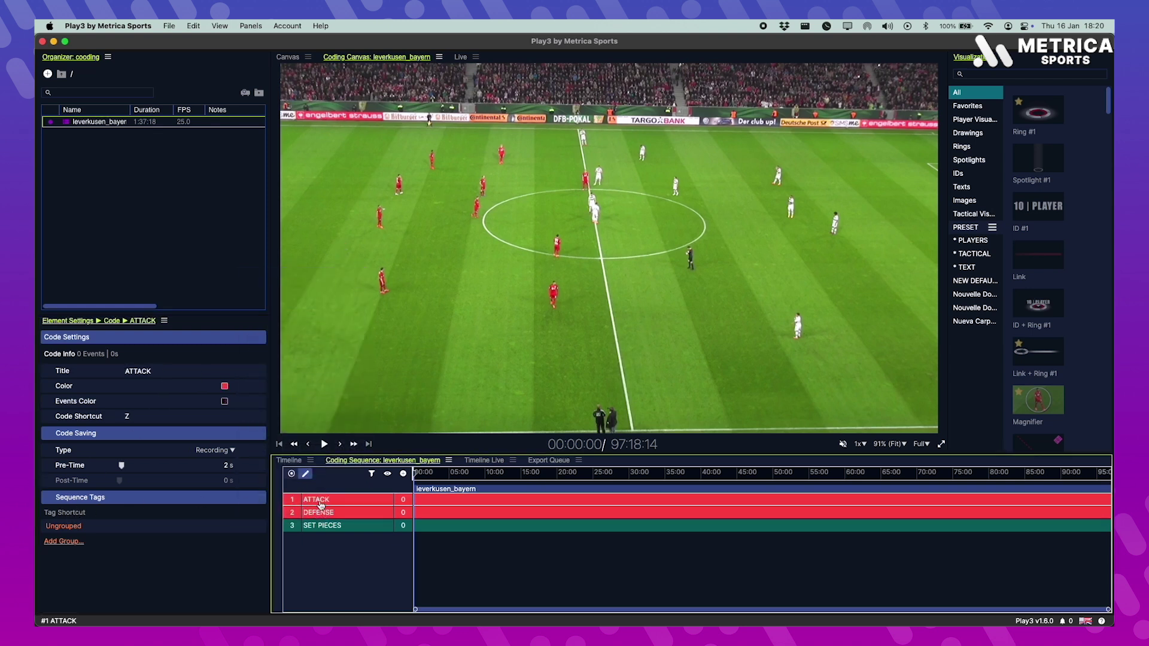
left_click(71, 542)
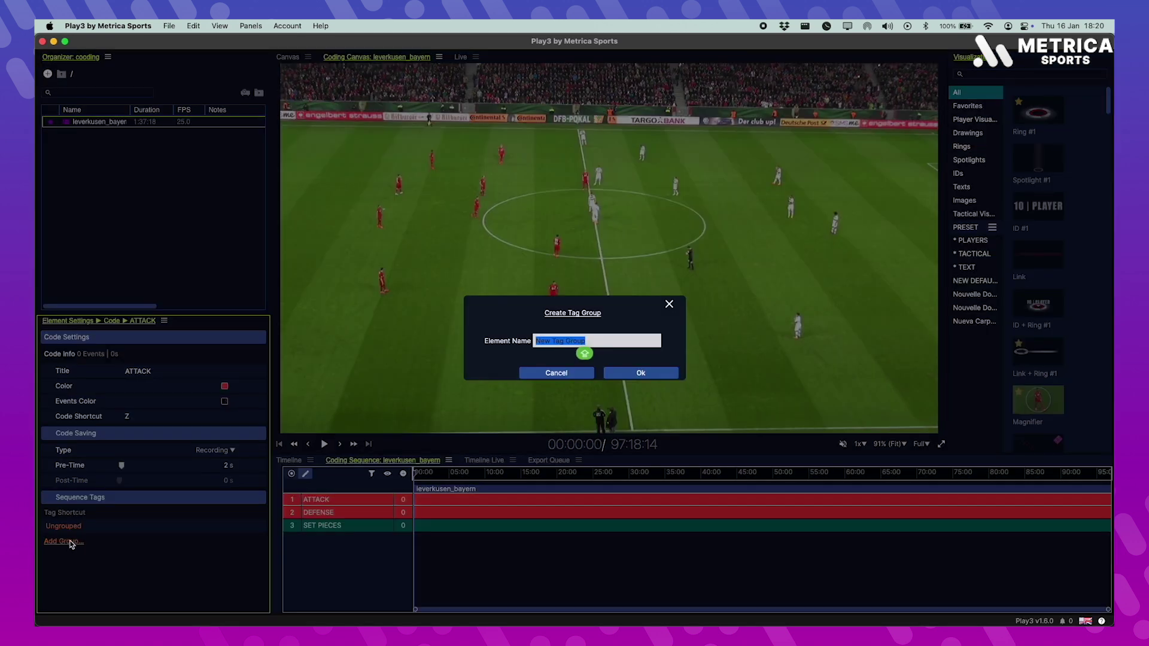
type("ATTACK")
key("Caps_Lock")
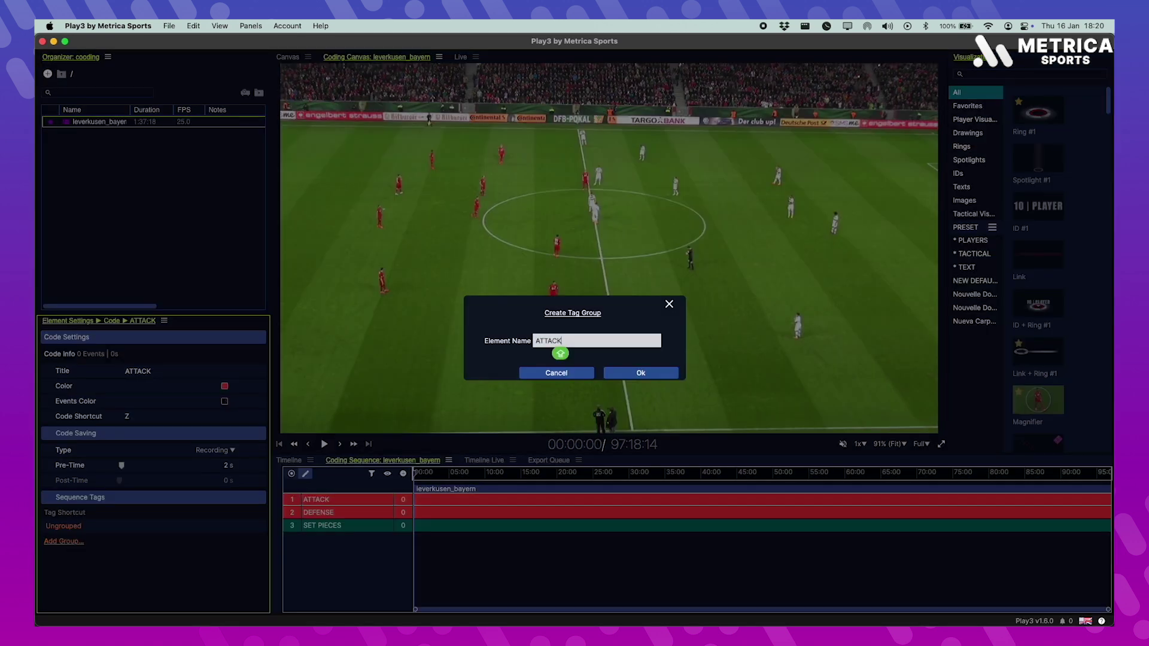
key("Return")
left_click(72, 556)
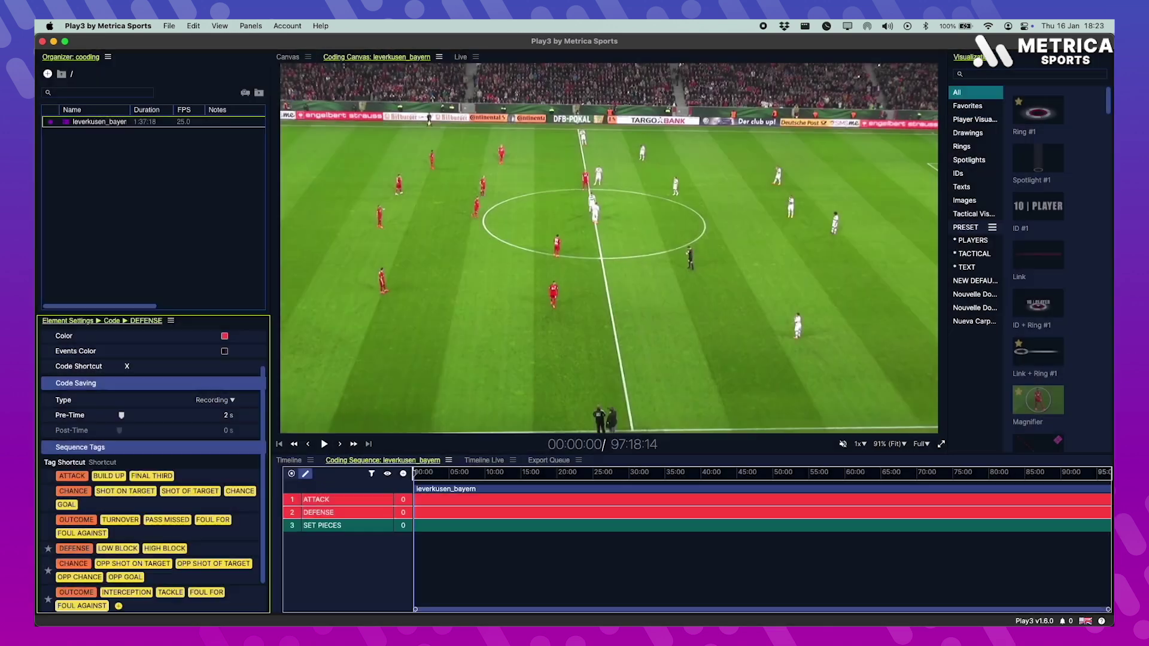
scroll(198, 557, "down", 2)
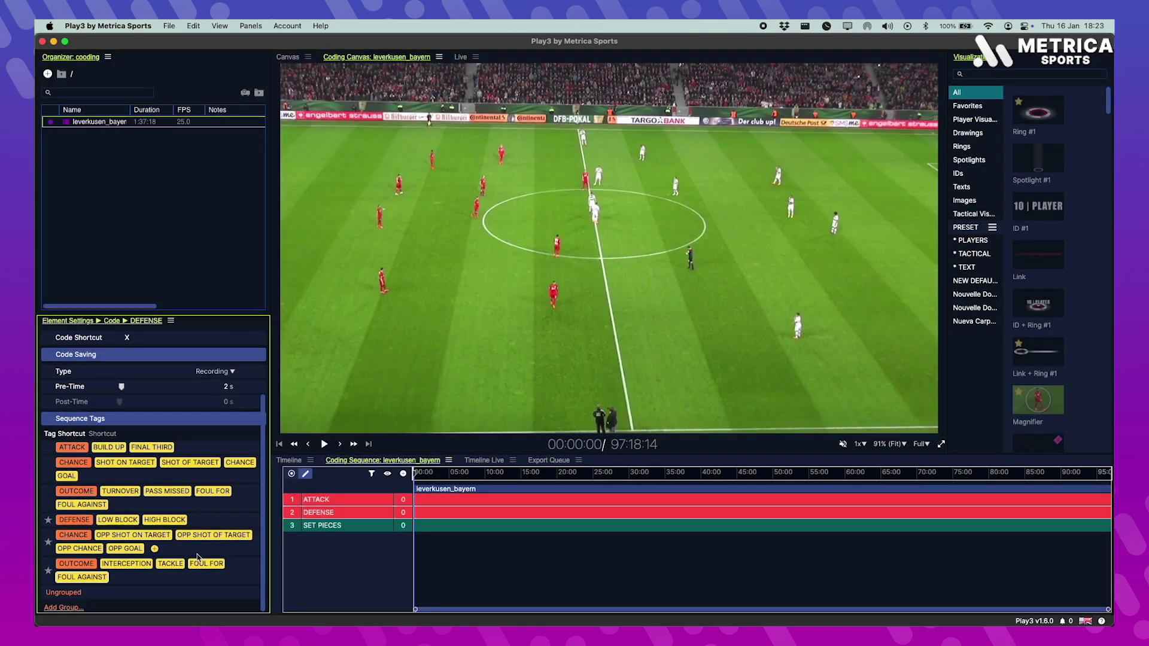
Step: Check the tag groups of ATTACK, DEFENSE and SET PIECES, leaving SET PIECES with none
left_click(332, 501)
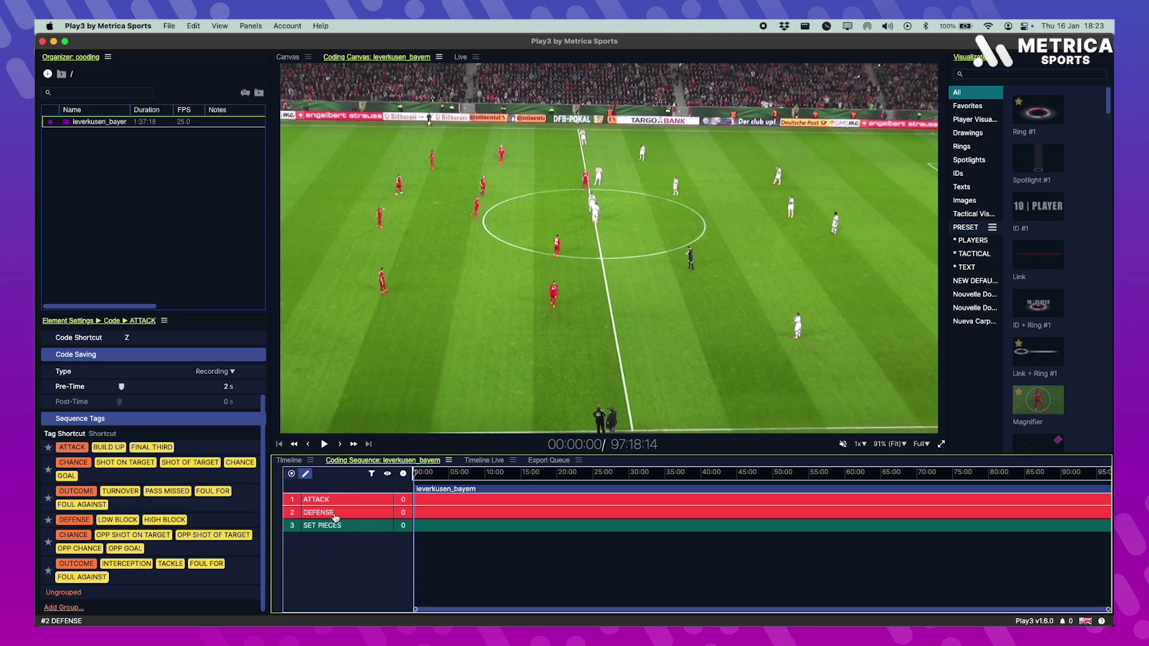
left_click(50, 534)
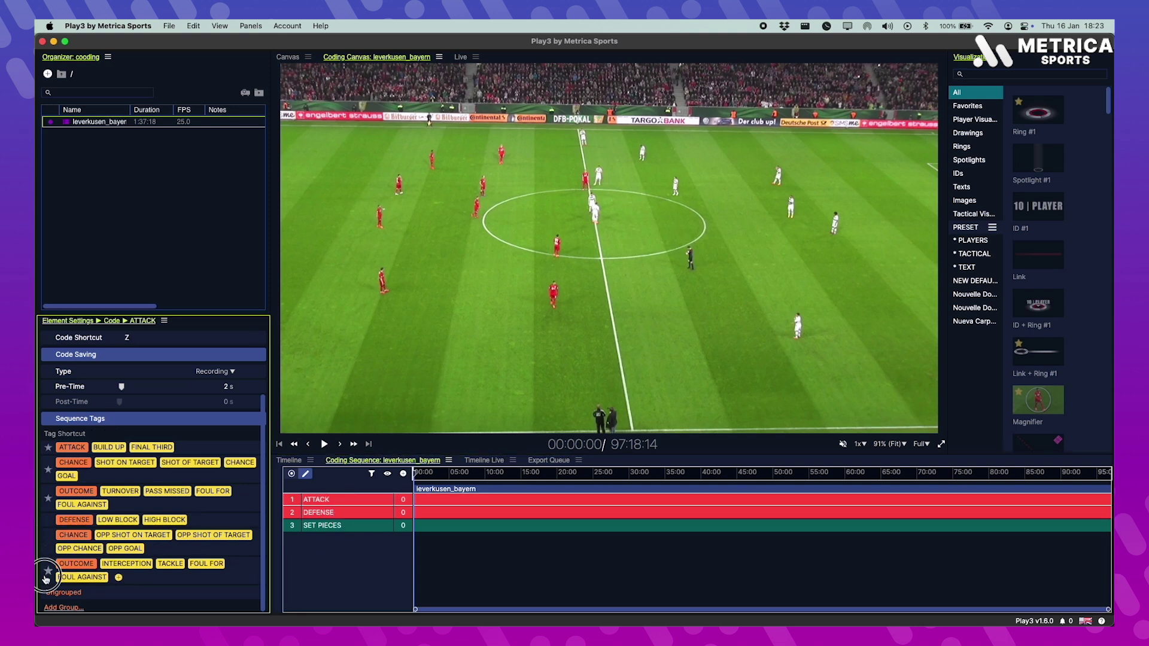
left_click(325, 513)
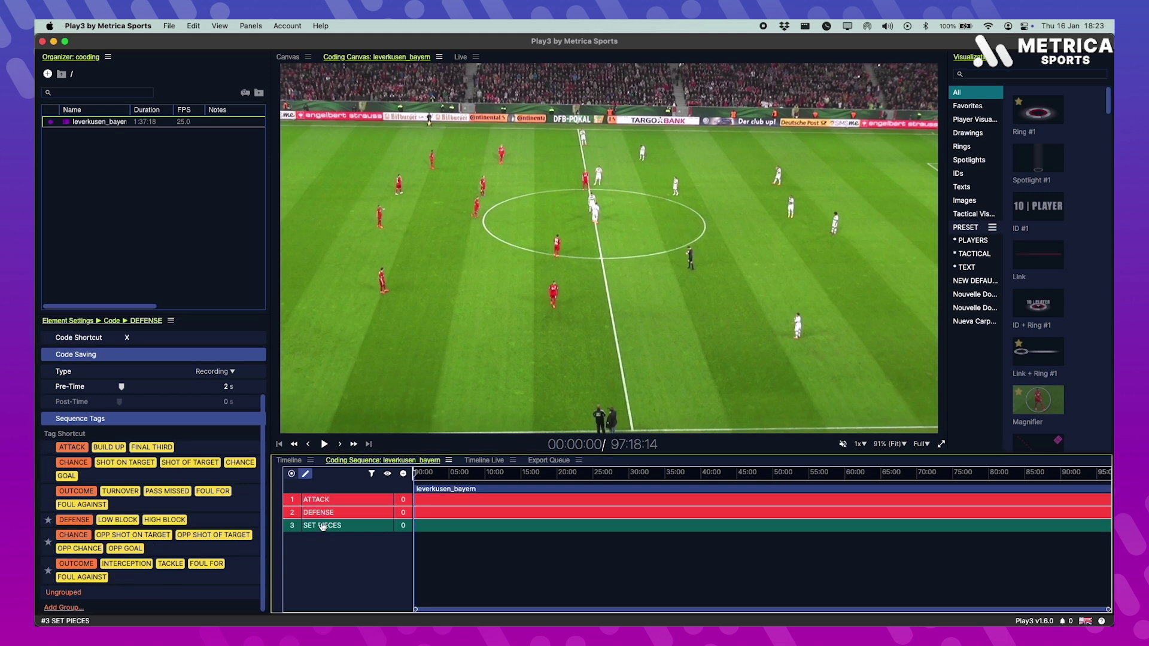
left_click(321, 526)
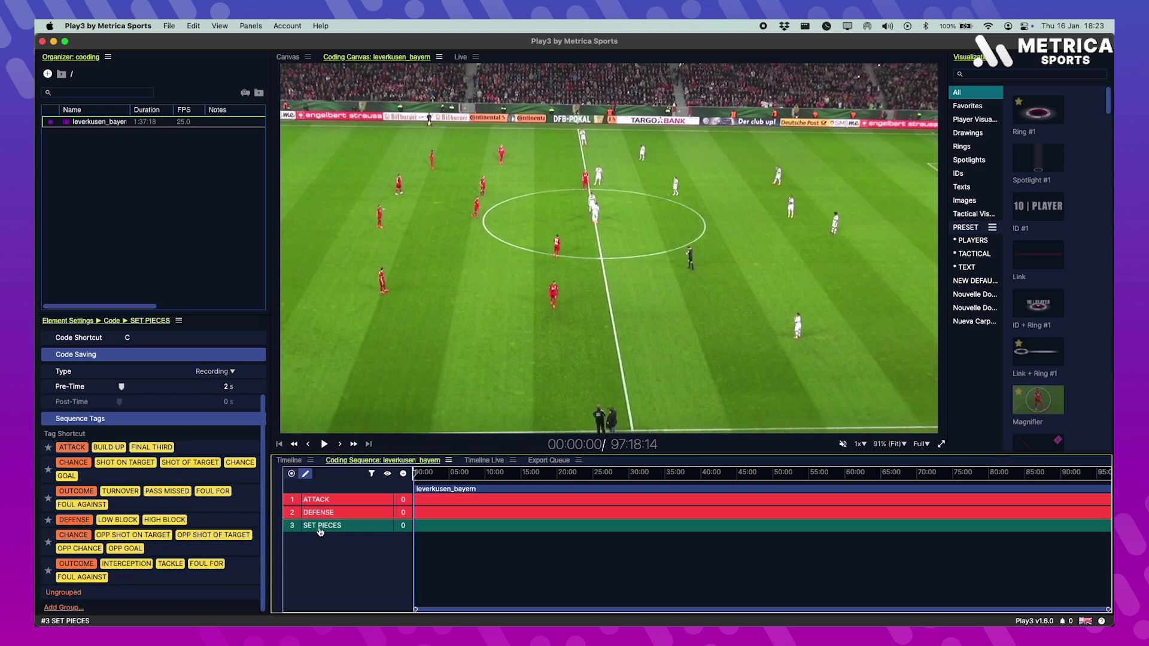
left_click(47, 473)
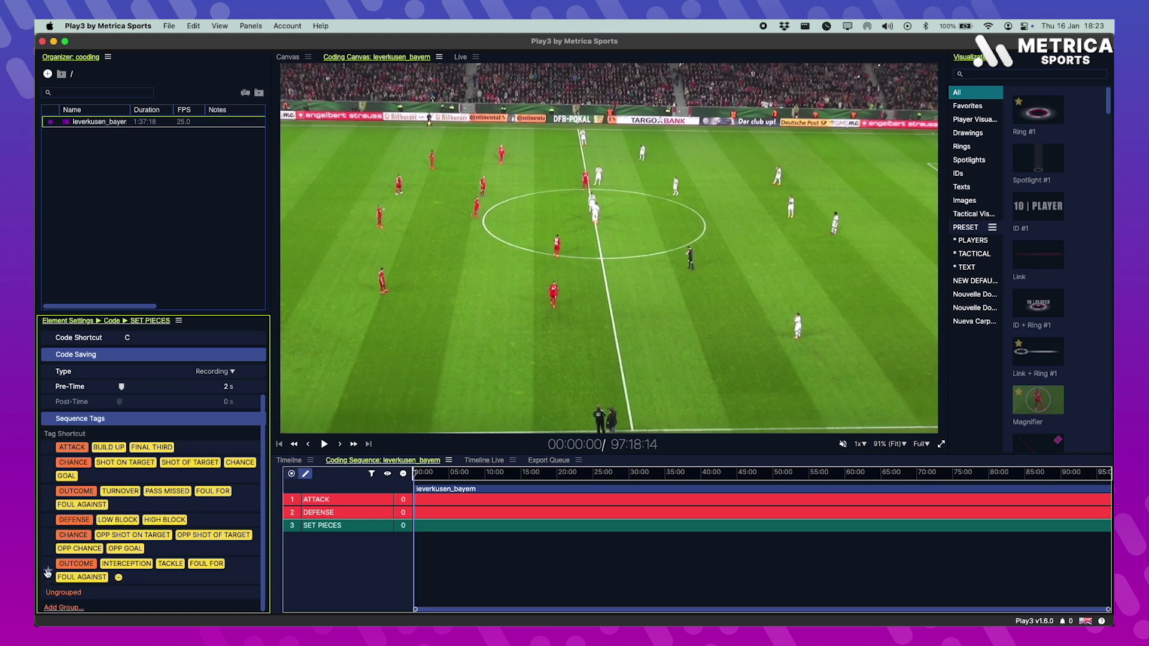
Step: Create the SET PIECE tag group with FK and CORNER tags
left_click(63, 607)
type("S")
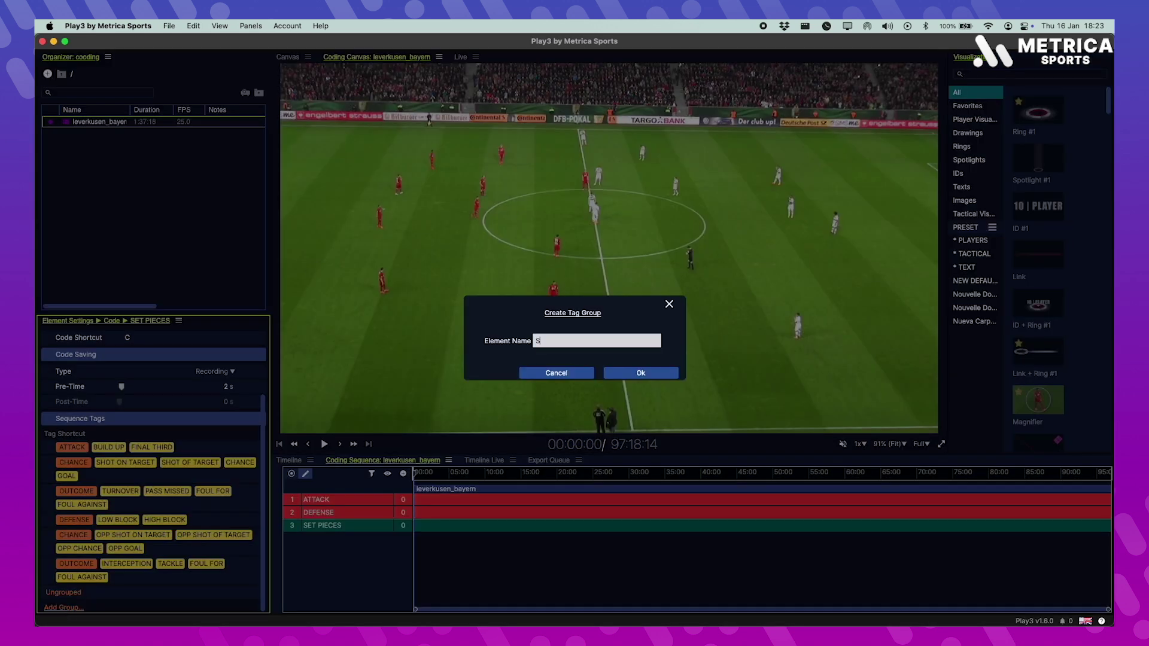
type("ET PIECE")
key("Return")
type("FK")
key("Return")
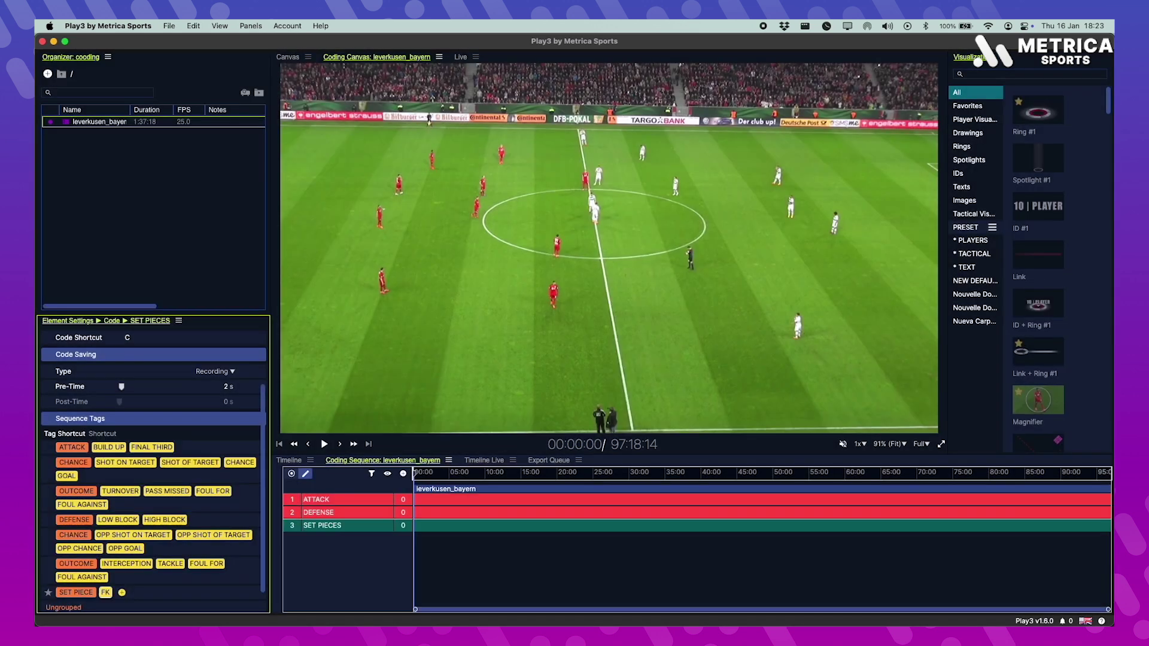
left_click(156, 592)
type("CORNER")
key("Return")
Step: Add PENALTY, DELIVERED and INTERCEPTED tags to the SET PIECE group
left_click(157, 593)
type("PENALTY")
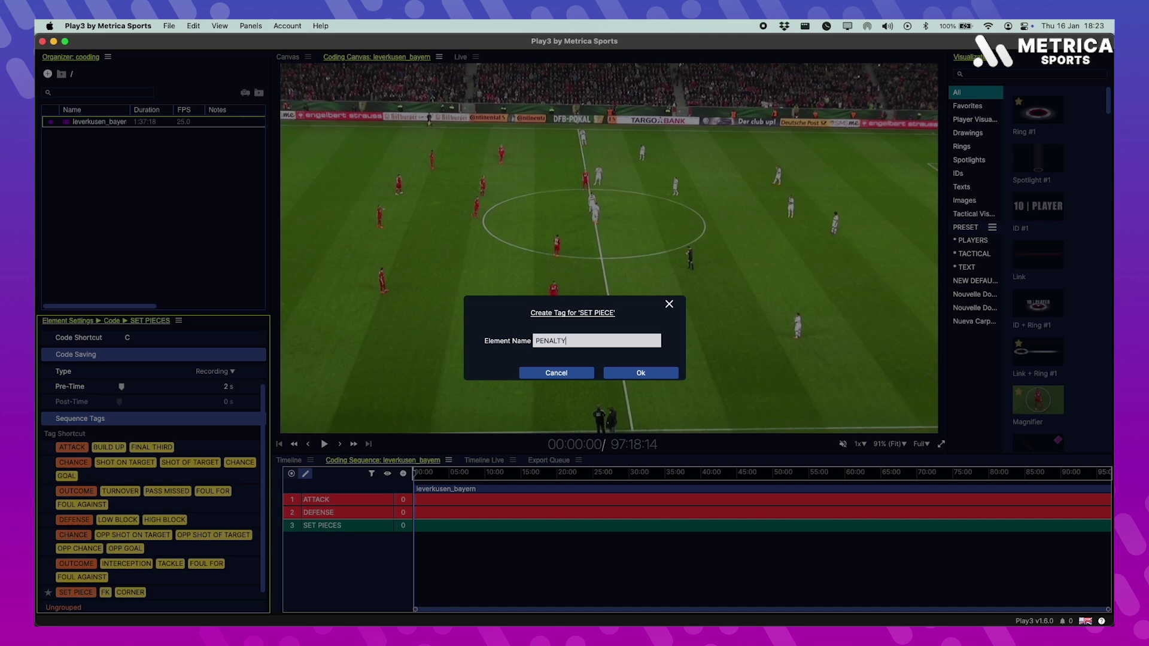
key("Return")
left_click(193, 579)
type("DELIVERED")
key("Return")
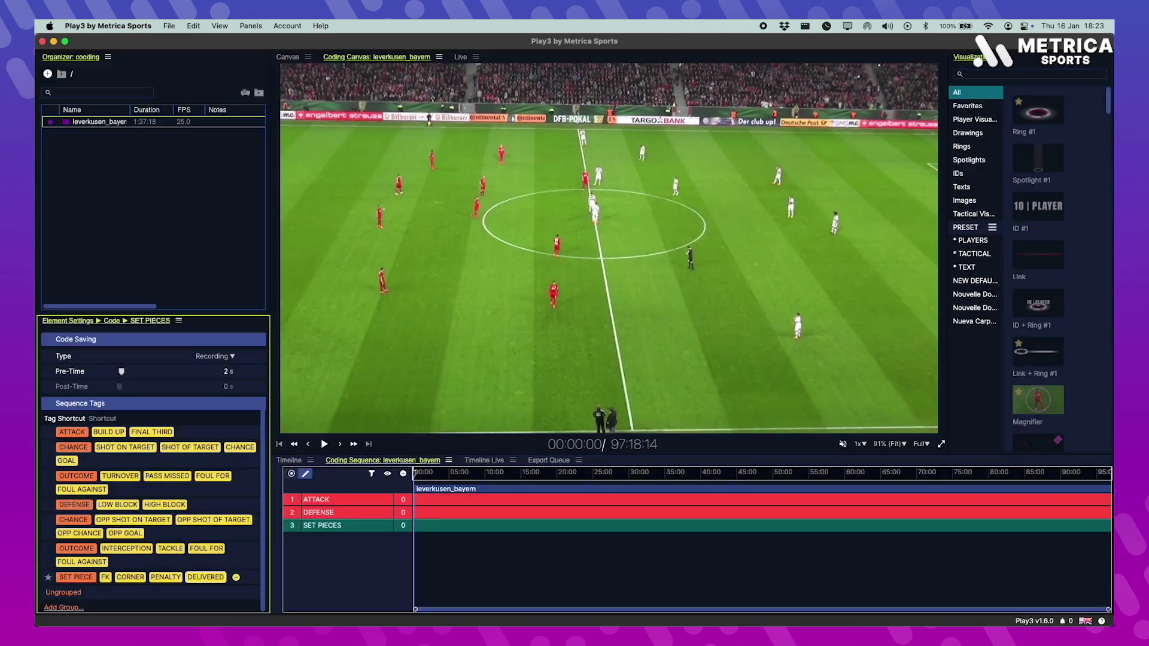
left_click(236, 579)
type("INTERCEPTED")
key("Return")
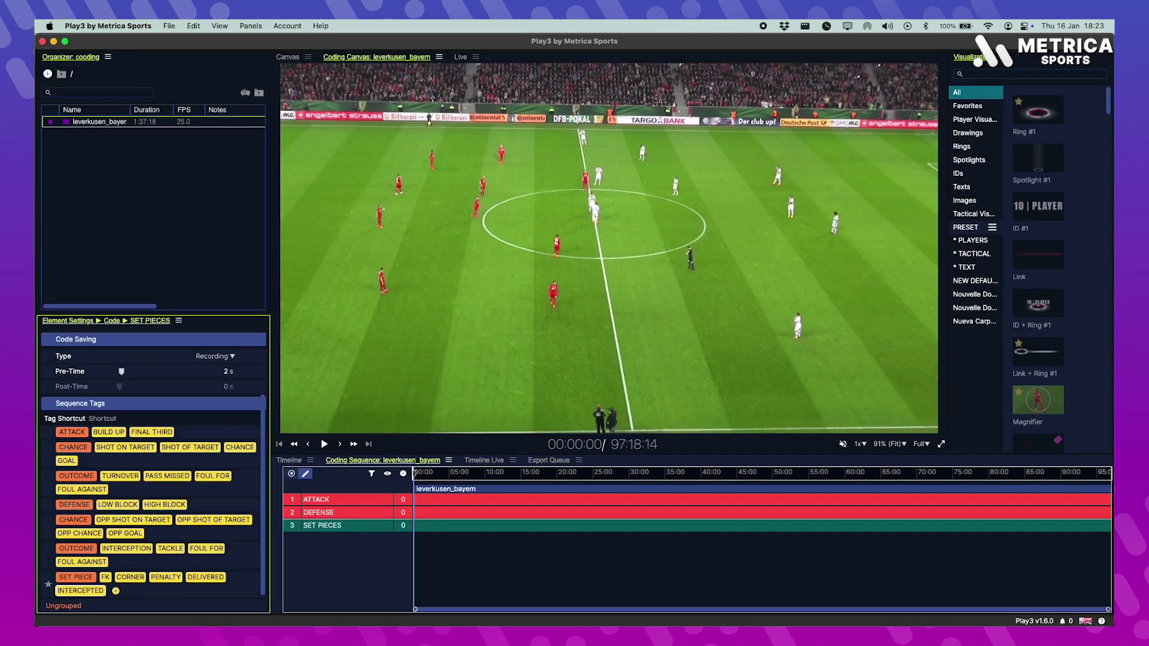
scroll(225, 502, "up", 4)
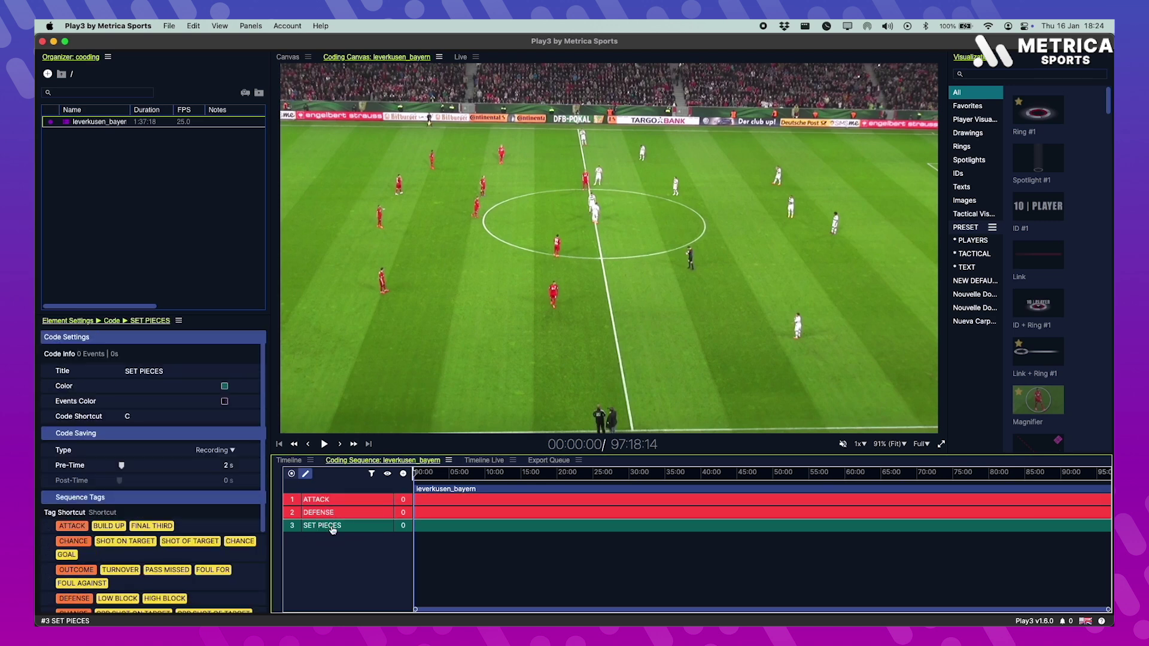
Step: Create a new timeline code named HIGHLIGHTS
left_click(405, 474)
left_click(432, 479)
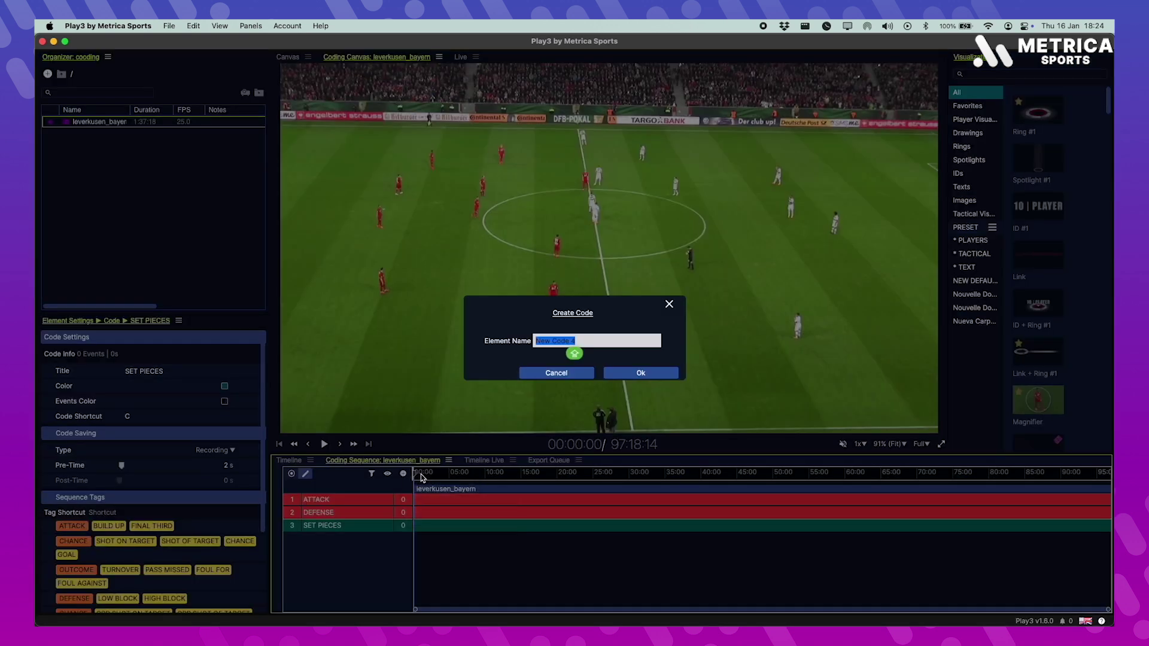
type("HIGHLIGHTS")
key("Return")
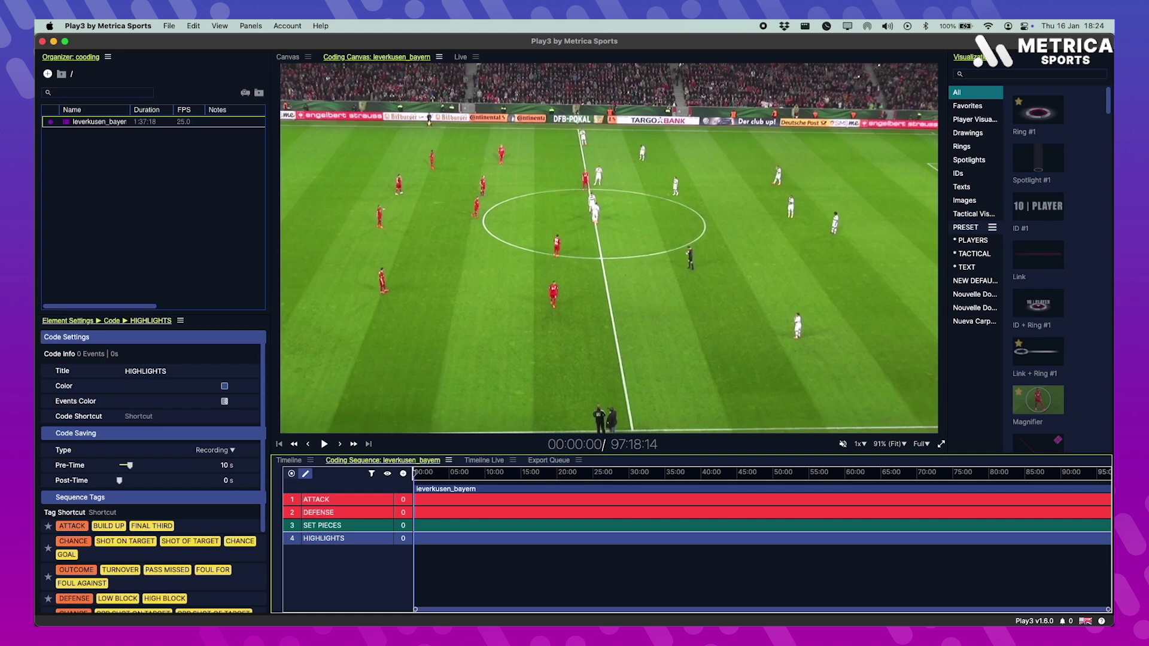
Step: Set HIGHLIGHTS to Instant Save with 25 s pre-time, 5 s post-time and shortcut -
left_click(198, 449)
left_click(209, 464)
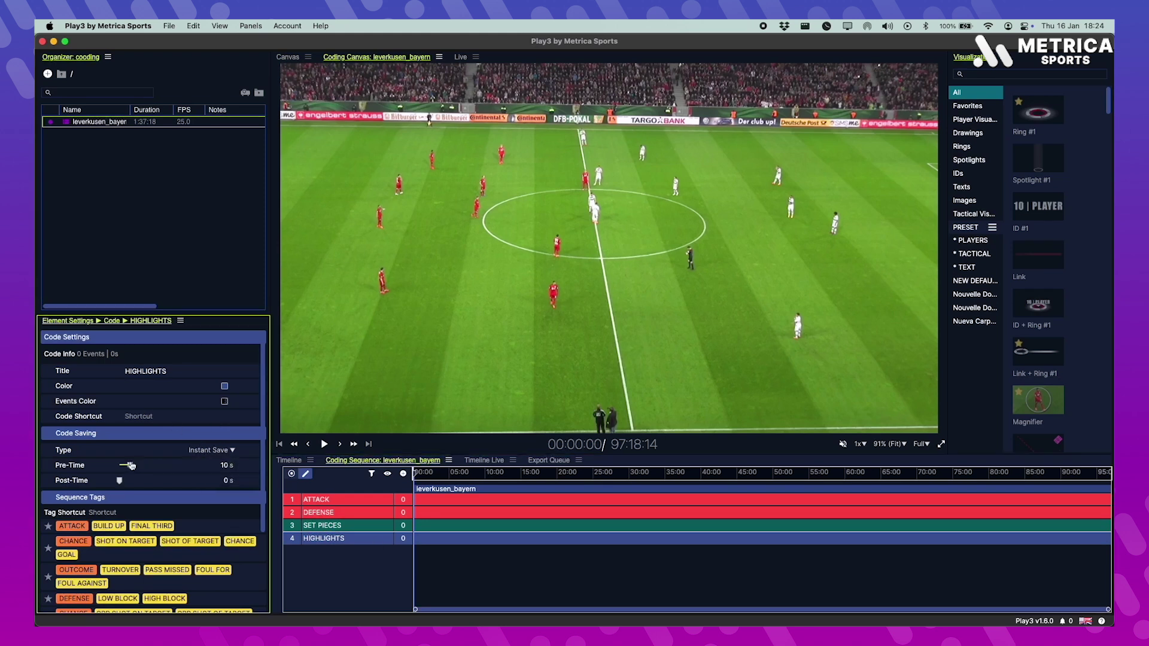
mouse_move(131, 471)
left_mouse_down()
mouse_move(152, 471)
mouse_move(126, 483)
left_mouse_up()
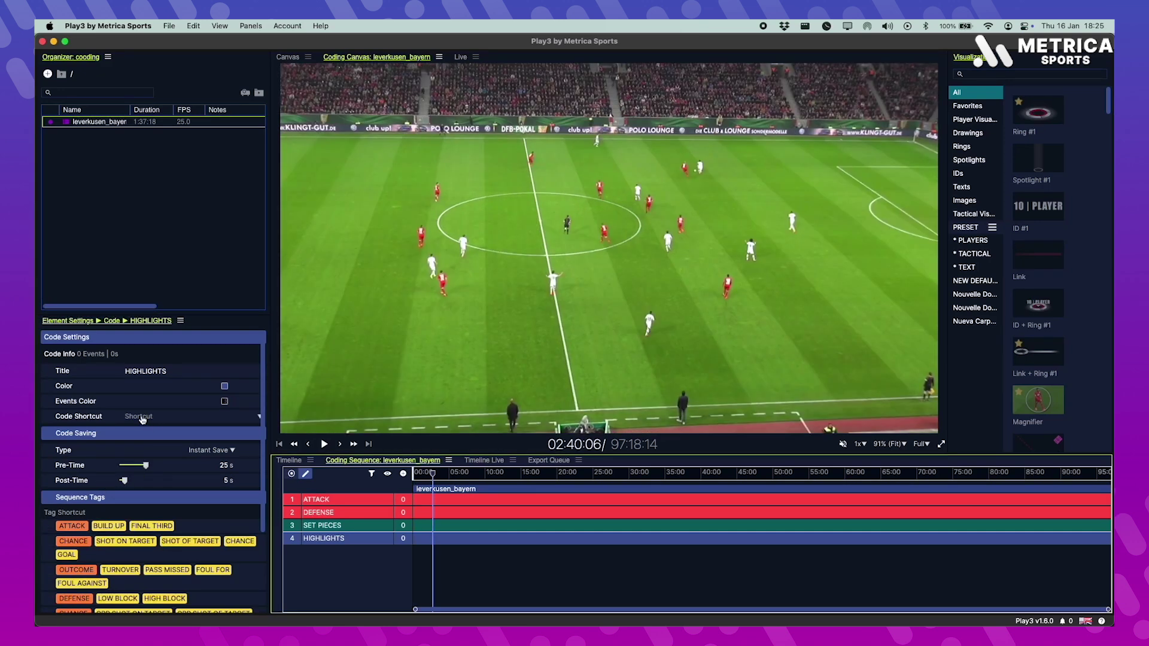
left_click(143, 418)
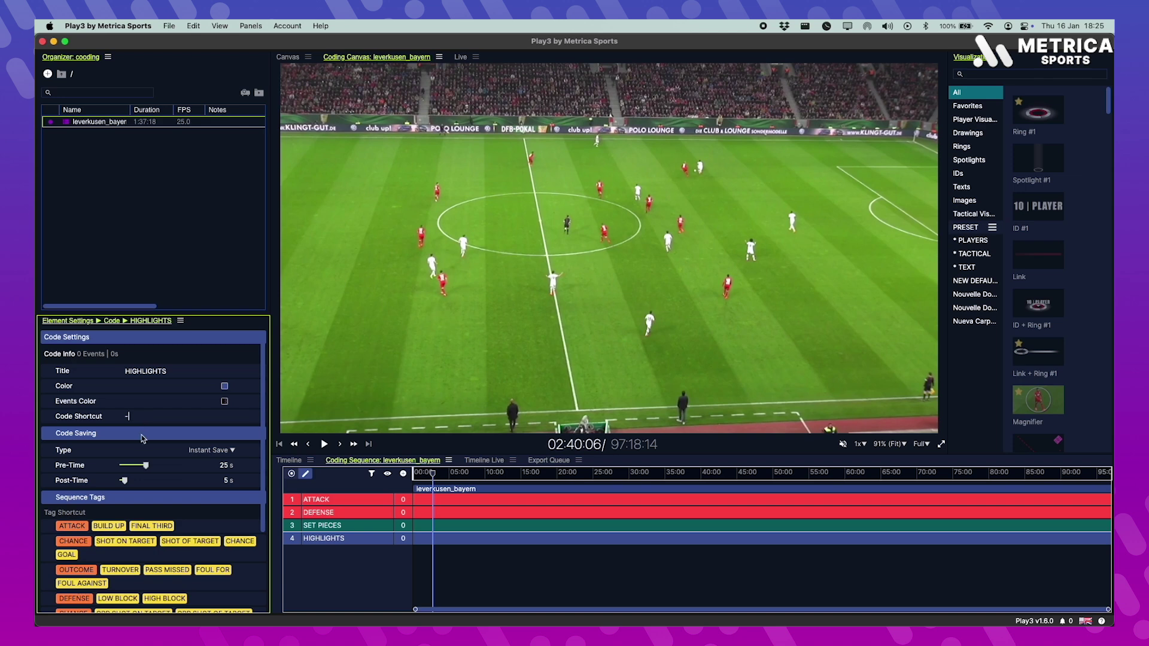
Step: Rewind the match to the start and switch on live coding mode
left_click(323, 500)
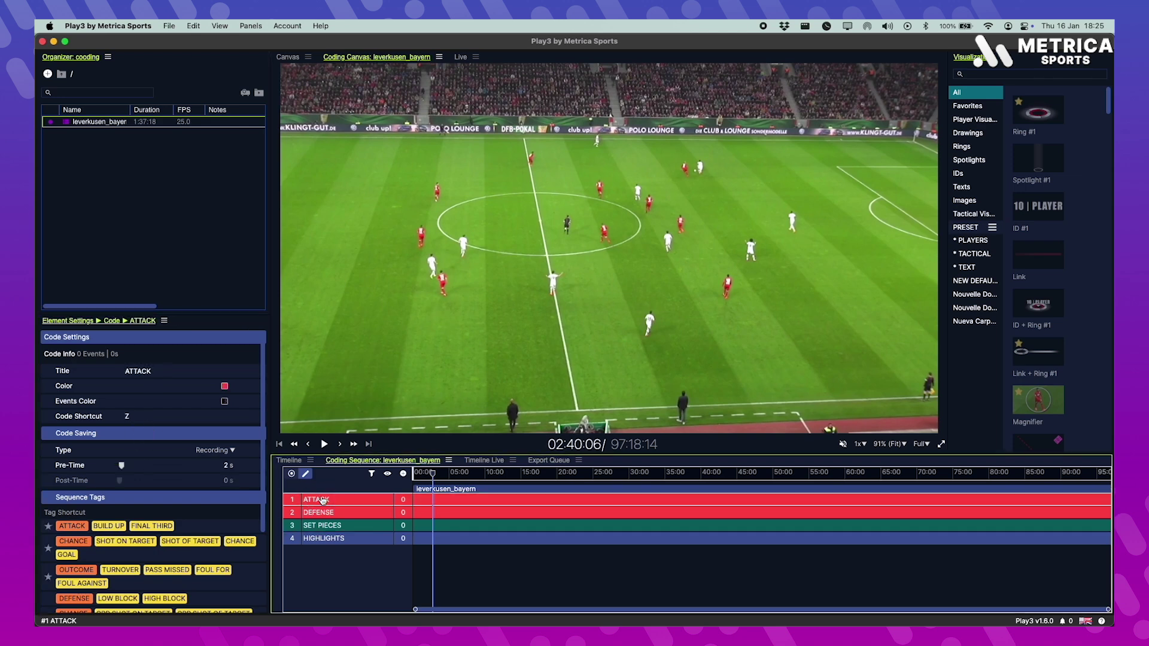
left_click_drag(433, 478, 414, 477)
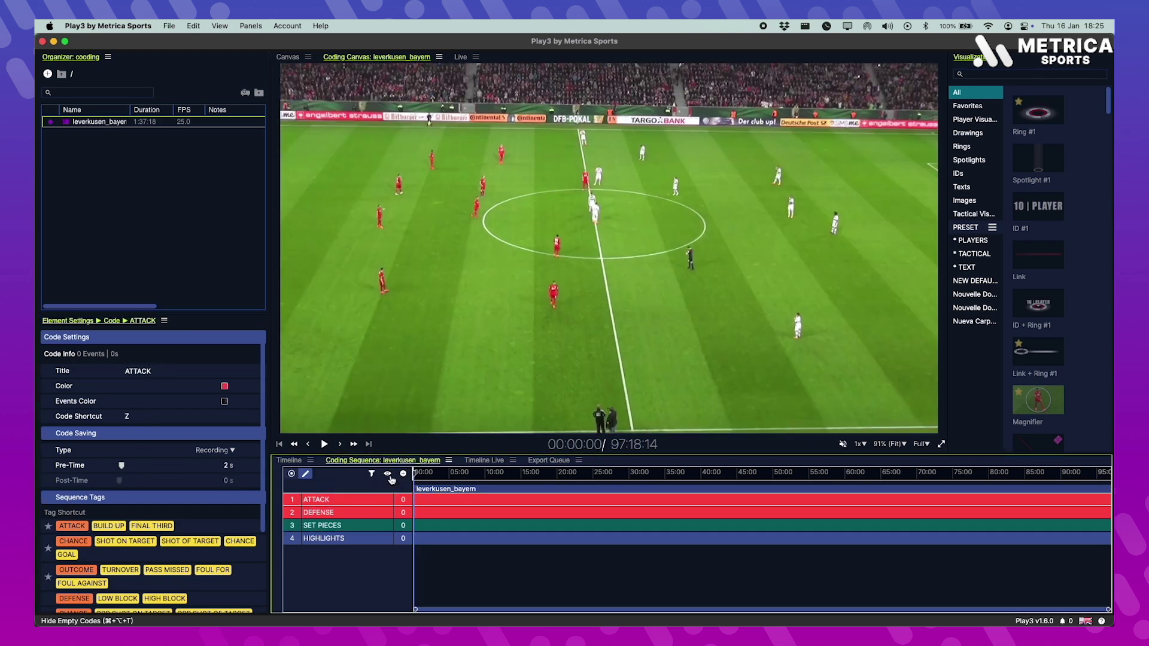
left_click(291, 473)
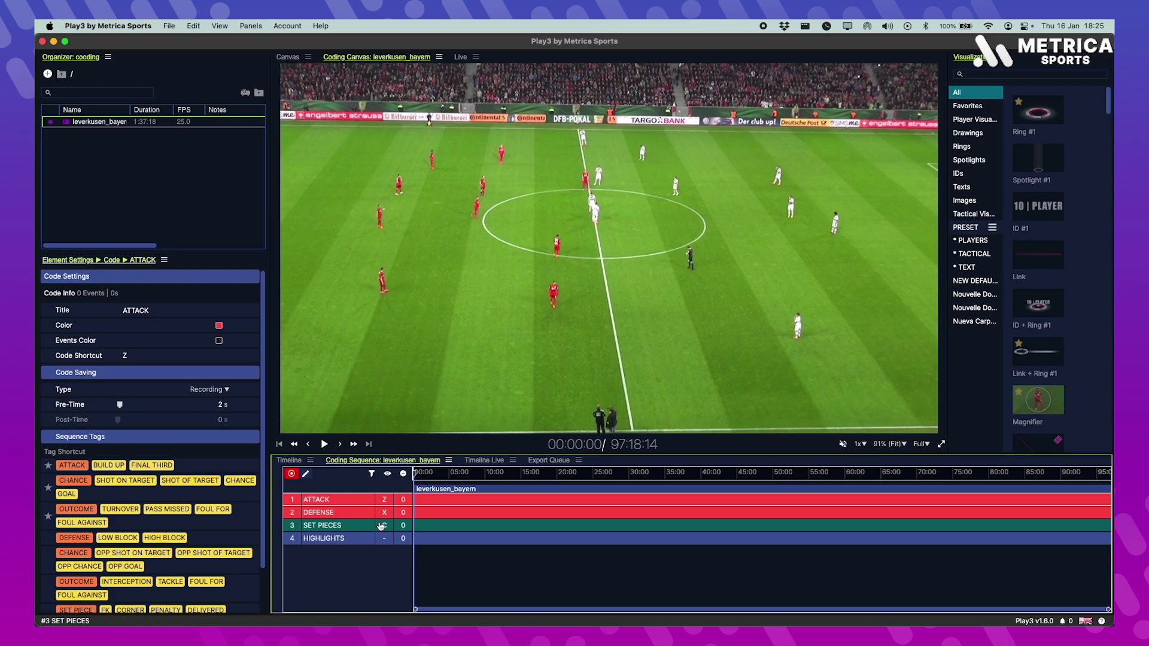
Step: Play the match and record DEFENSE, HIGHLIGHTS and ATTACK events with X, - and Z
key("space")
key("x")
key("x")
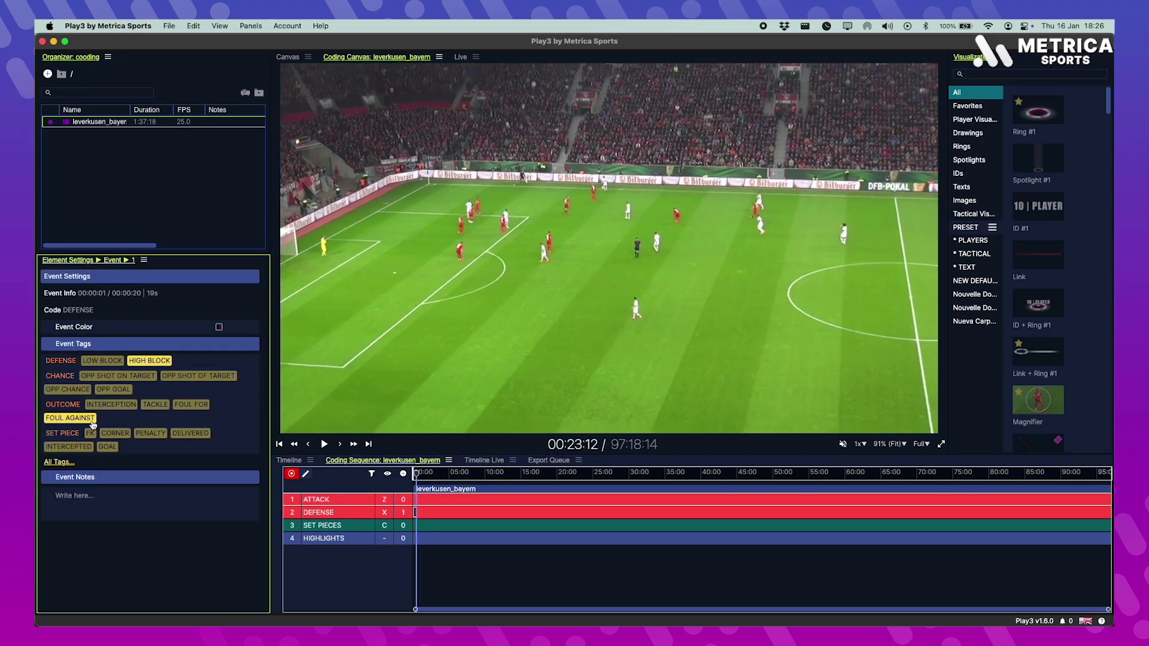
key("x")
key("minus")
key("minus")
key("z")
right_click(783, 288)
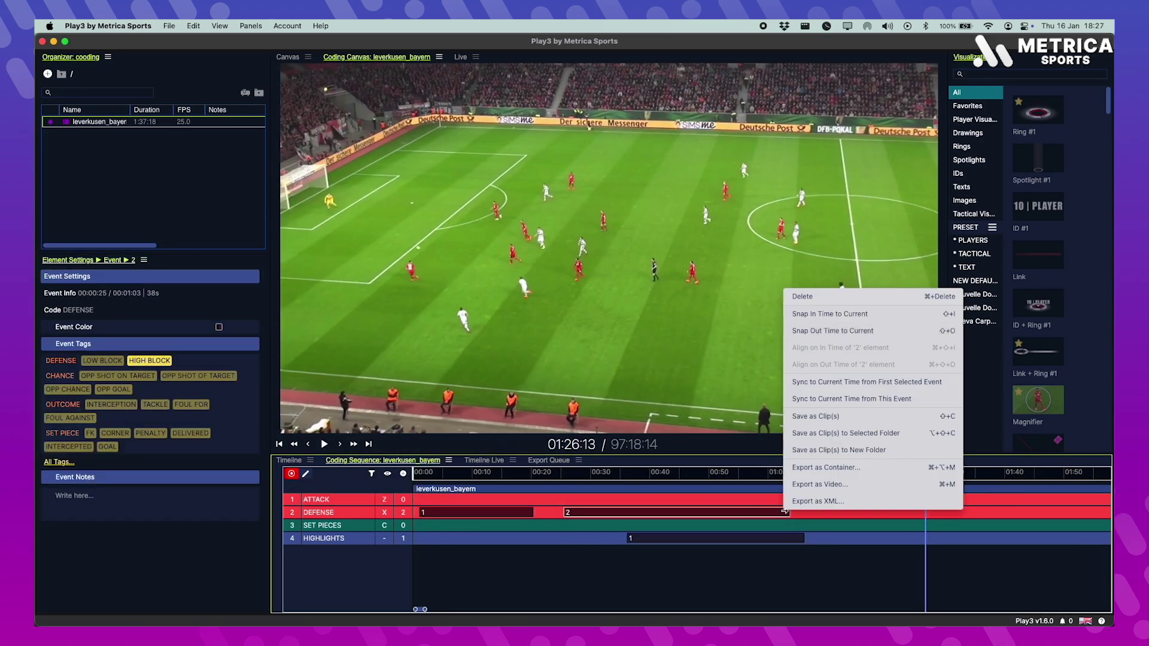
key("Escape")
key("space")
key("space")
key("z")
key("z")
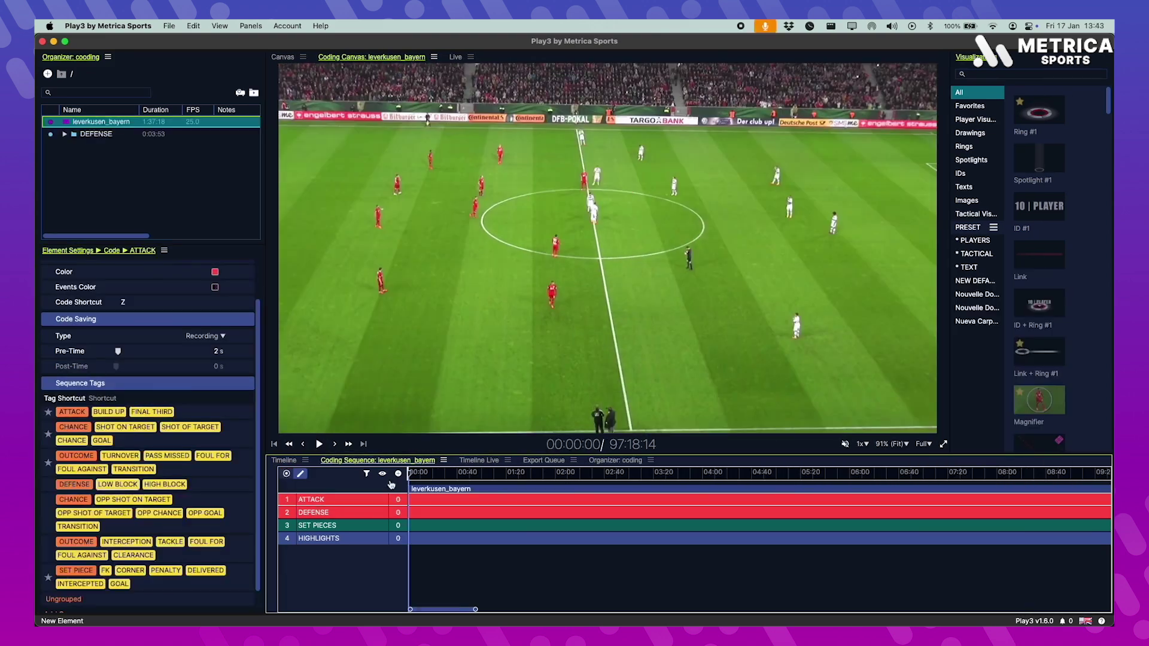
Step: Give BUILD UP the shortcut B and FINAL THIRD the shortcut F
left_click(108, 413)
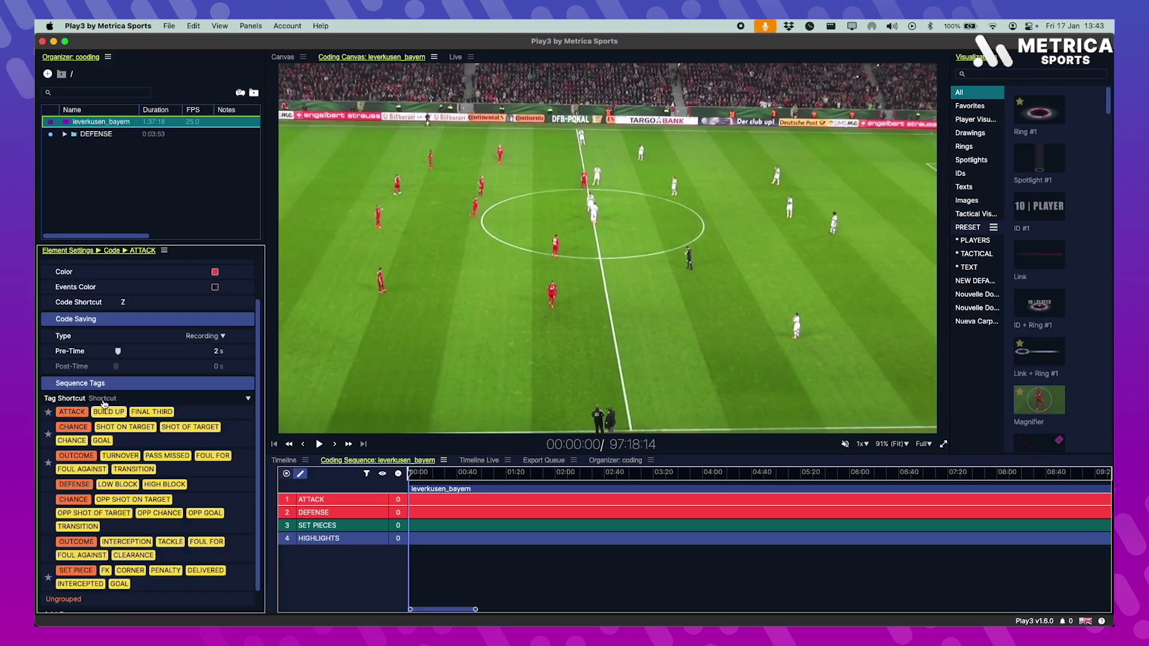
key("b")
left_click(159, 413)
key("f")
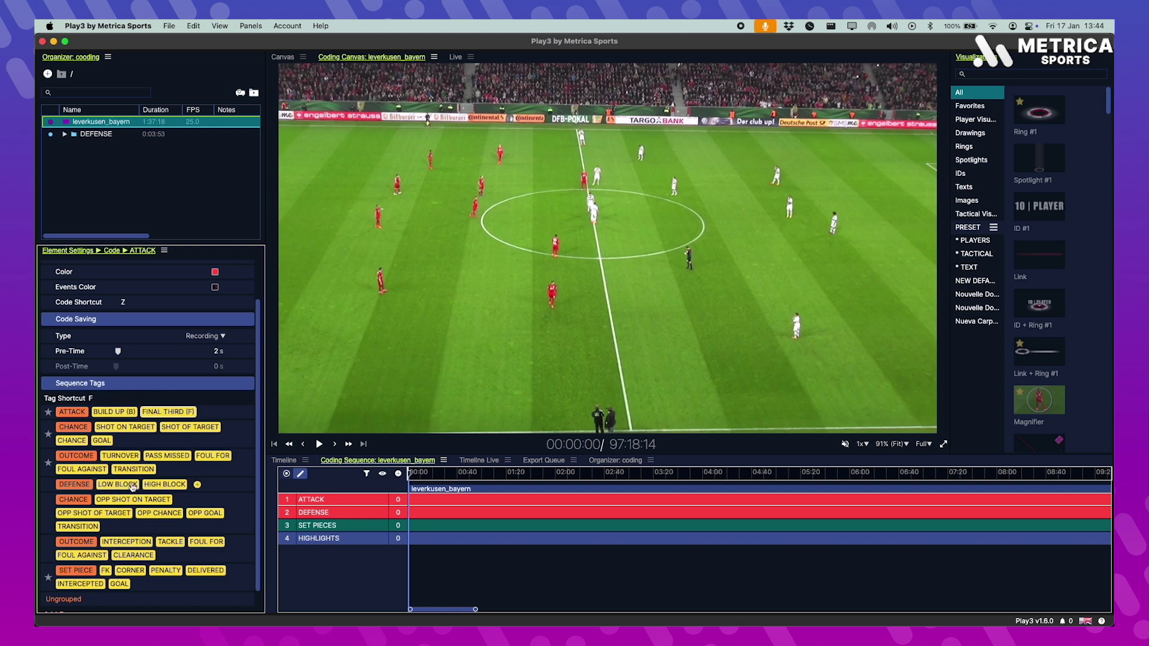
Step: Give LOW BLOCK shortcut N, clearing the conflicting L, and HIGH BLOCK shortcut H
key("l")
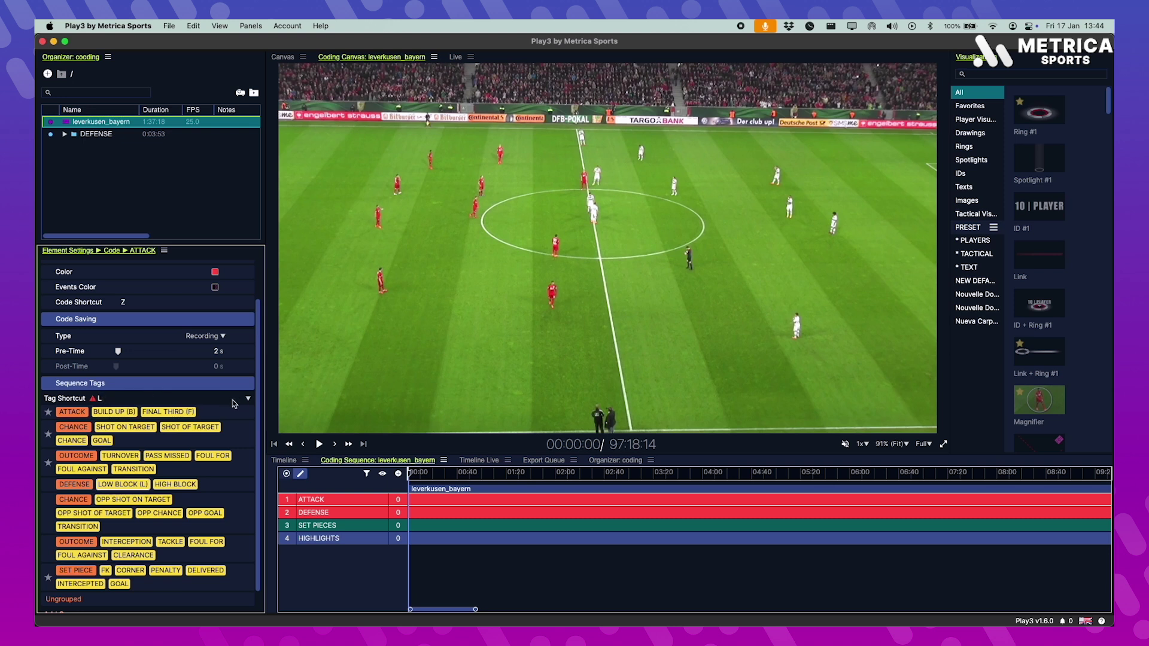
left_click(248, 399)
left_click(257, 405)
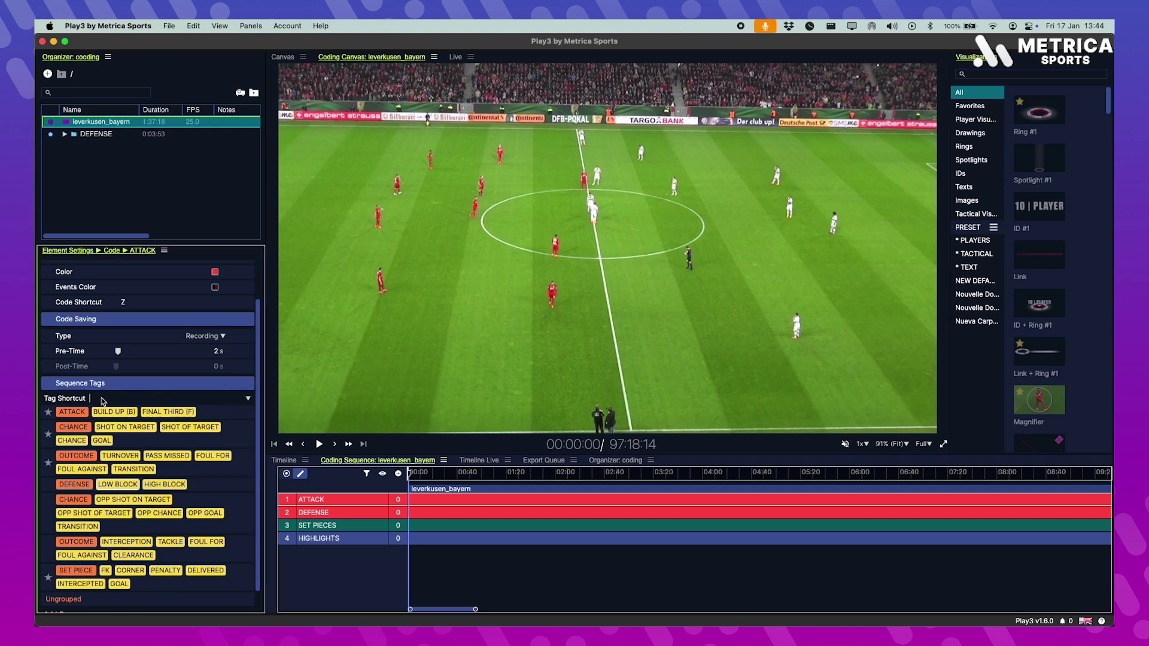
key("n")
left_click(174, 484)
left_click(102, 399)
key("m")
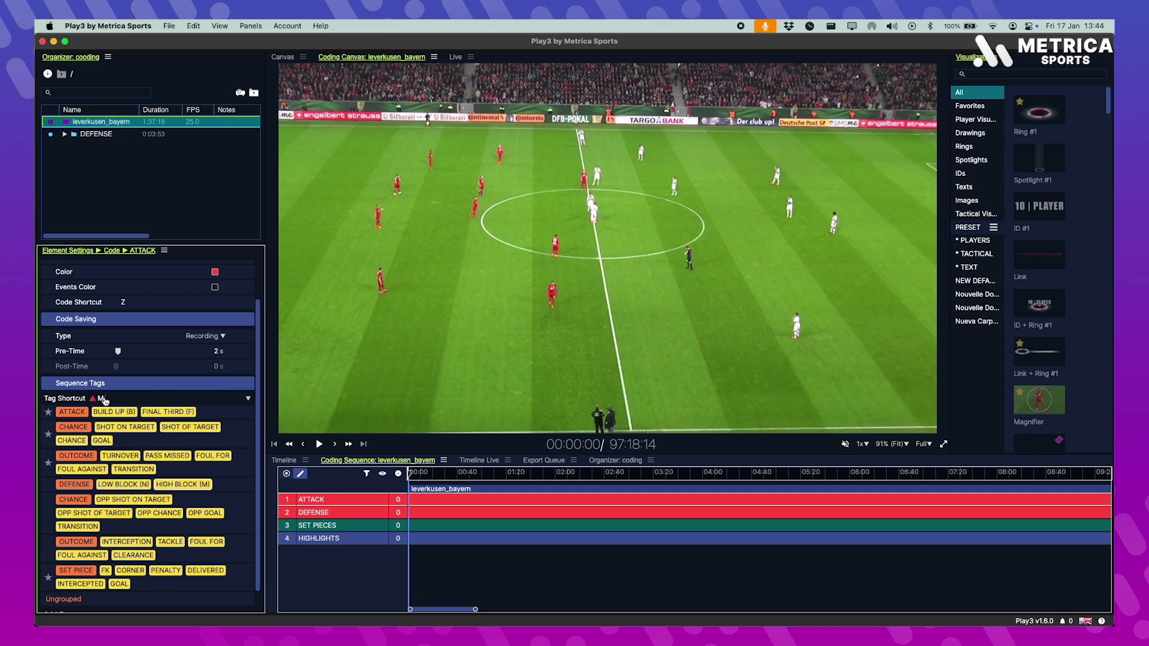
key("h")
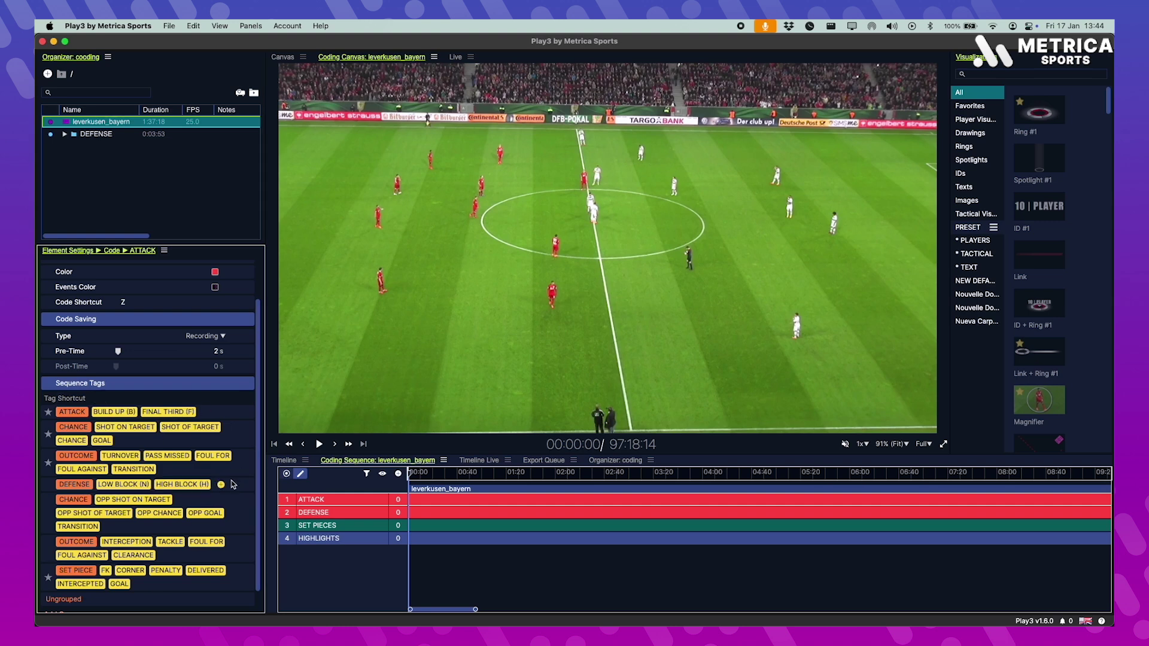
scroll(153, 537, "down", 1)
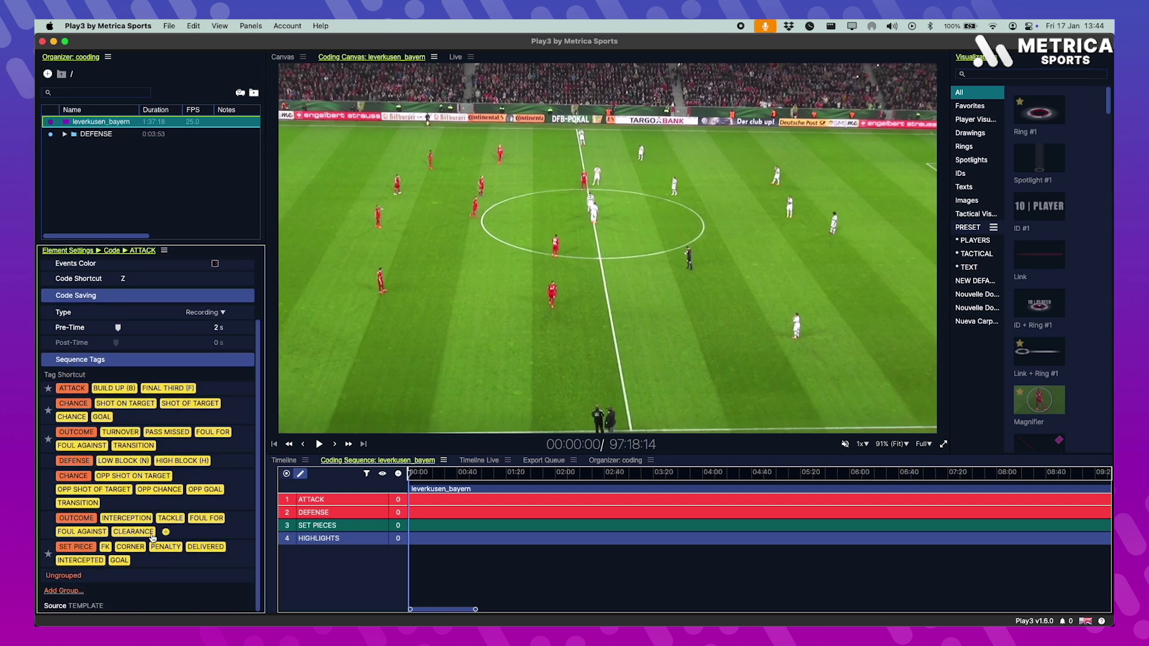
scroll(103, 556, "up", 1)
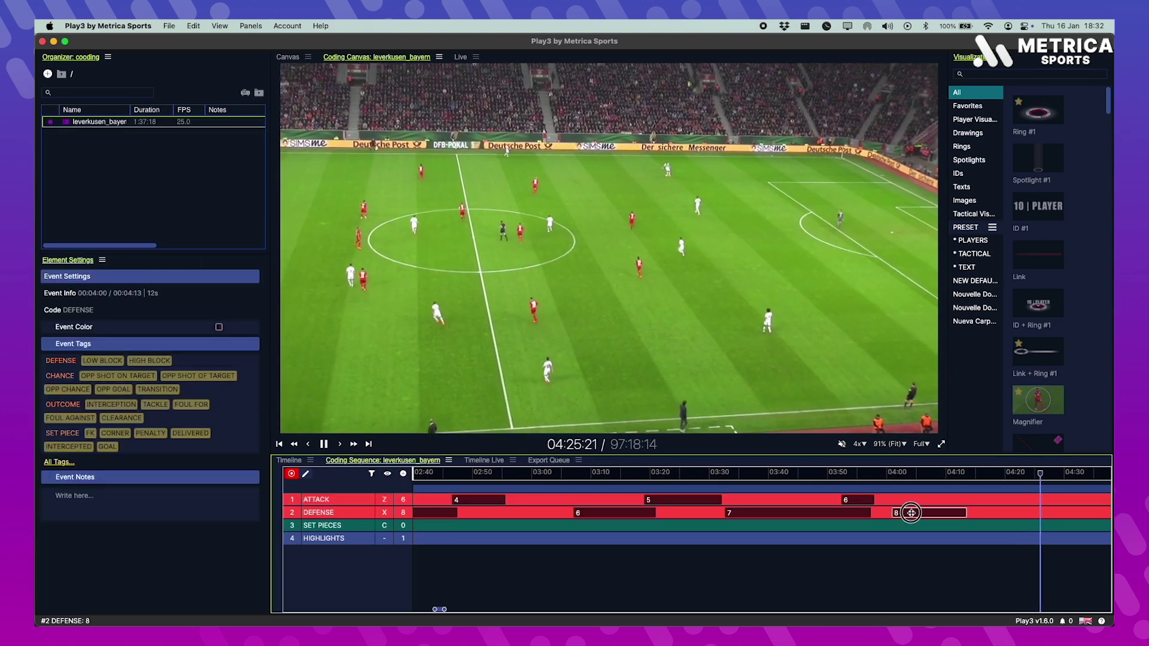
Step: Find where the play ends, set DEFENSE event 8's out point to 04:43, and drag it into HIGHLIGHTS
left_click(911, 513)
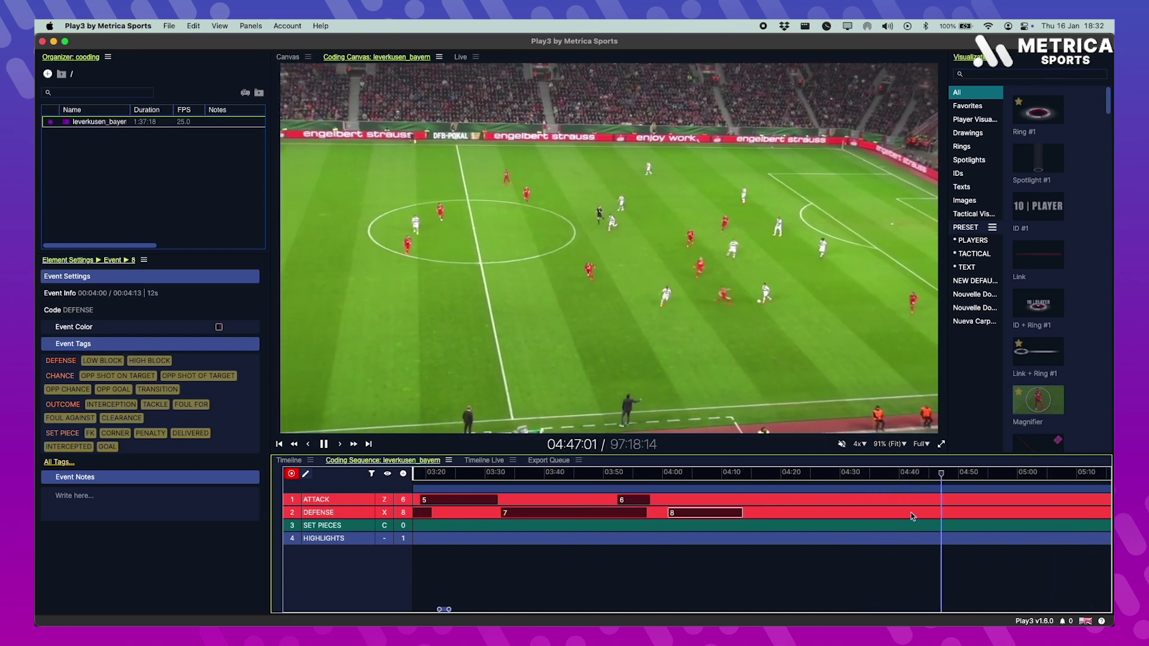
key("space")
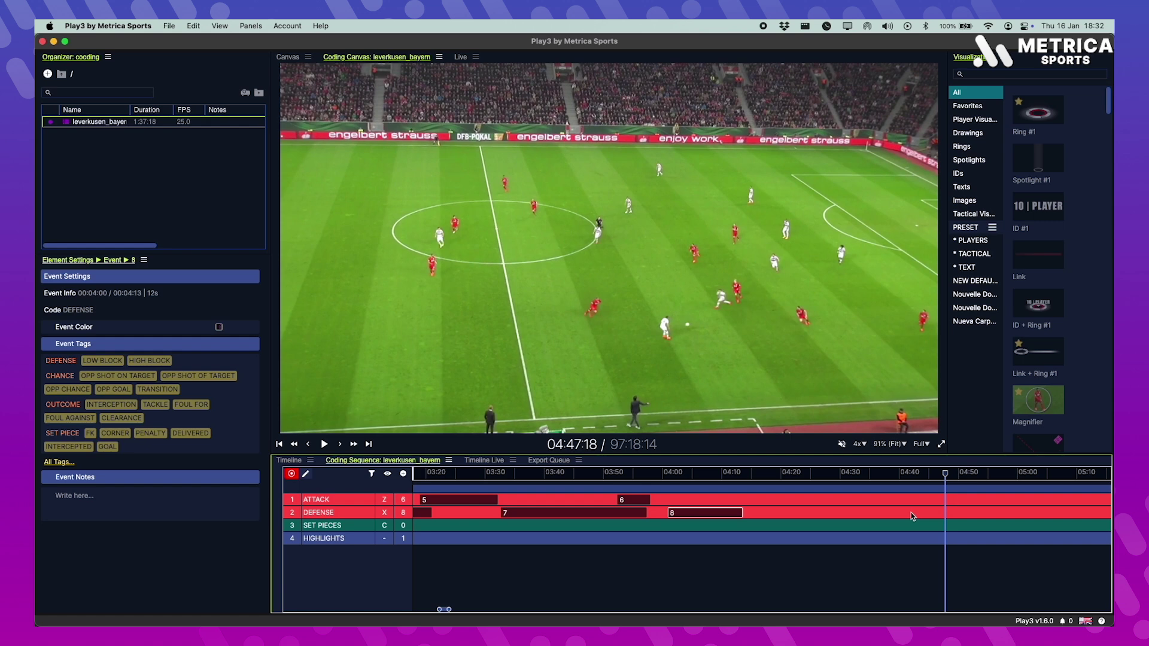
key("Left")
key("Left")
key("Left")
key("Left")
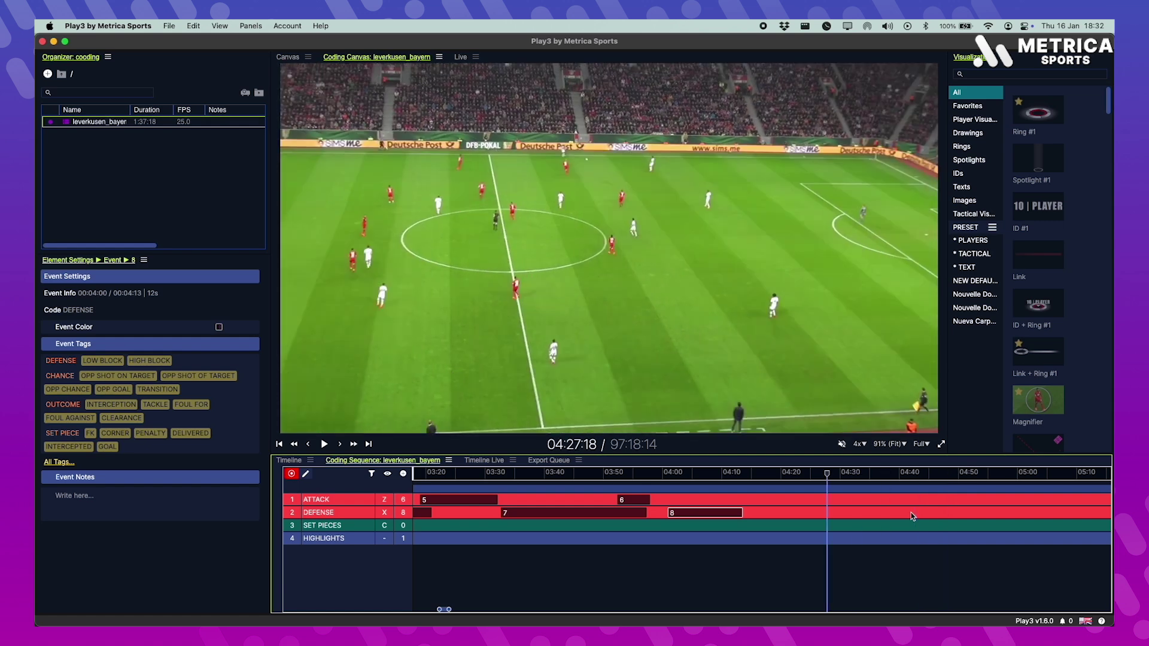
key("Right")
key("Right")
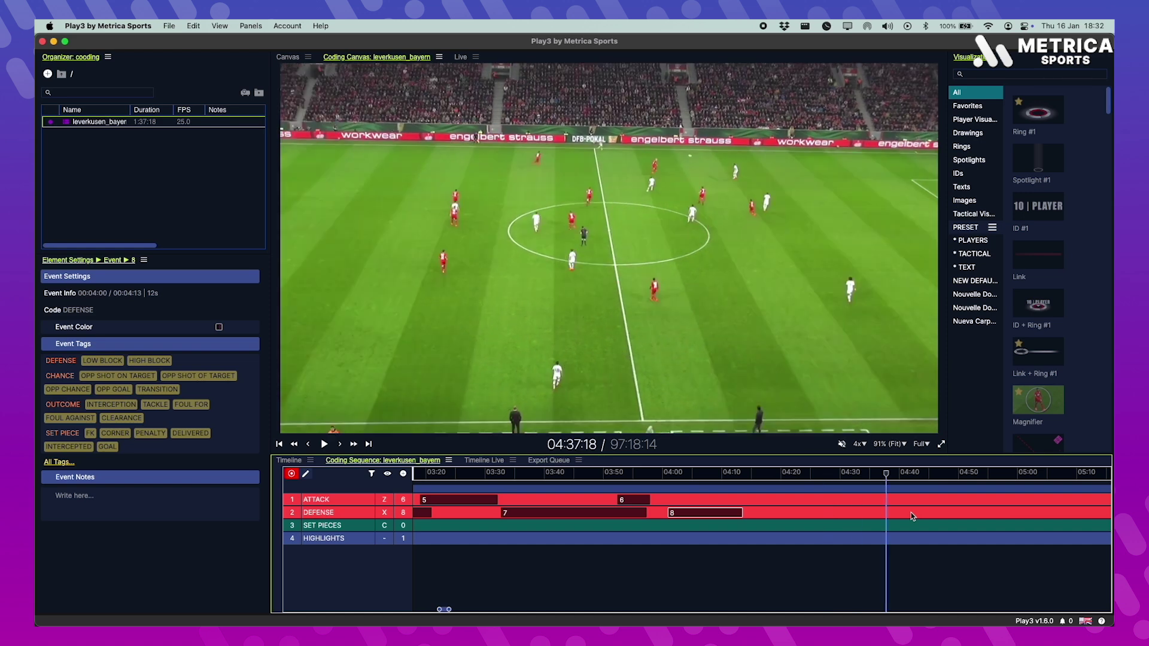
key("space")
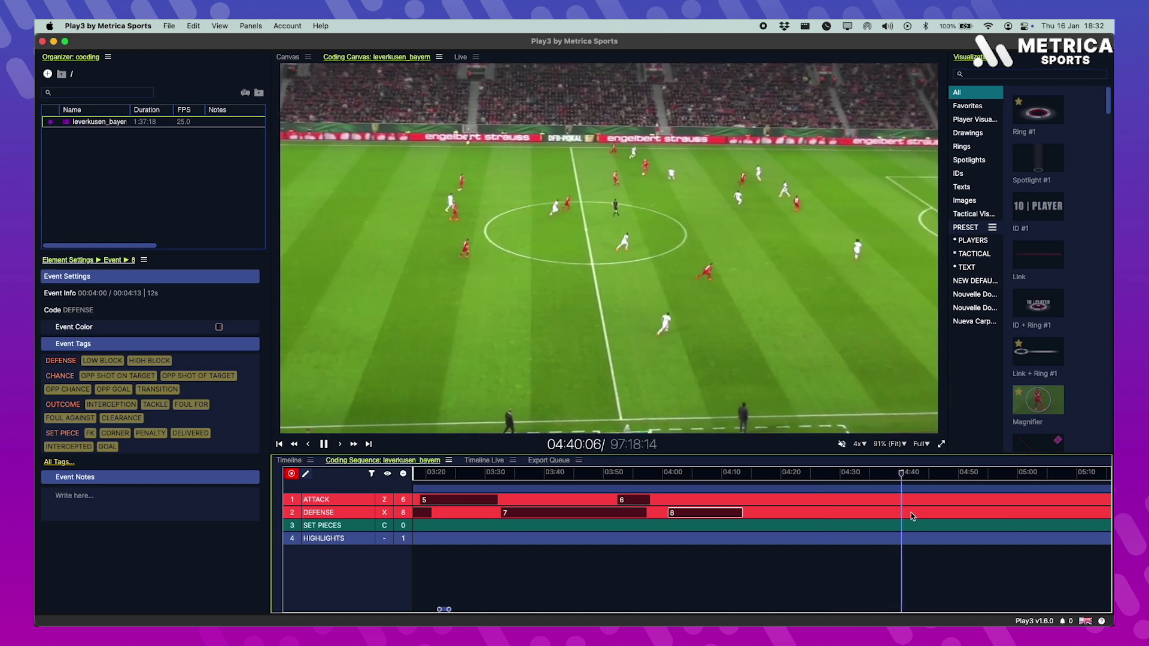
key("space")
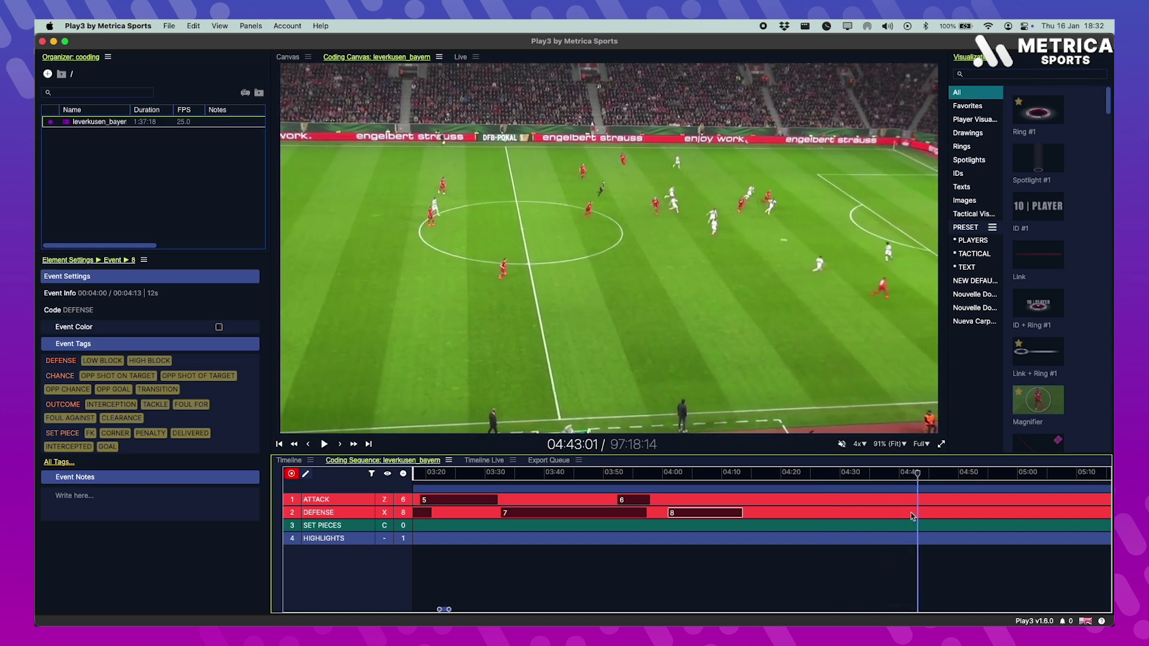
key("o")
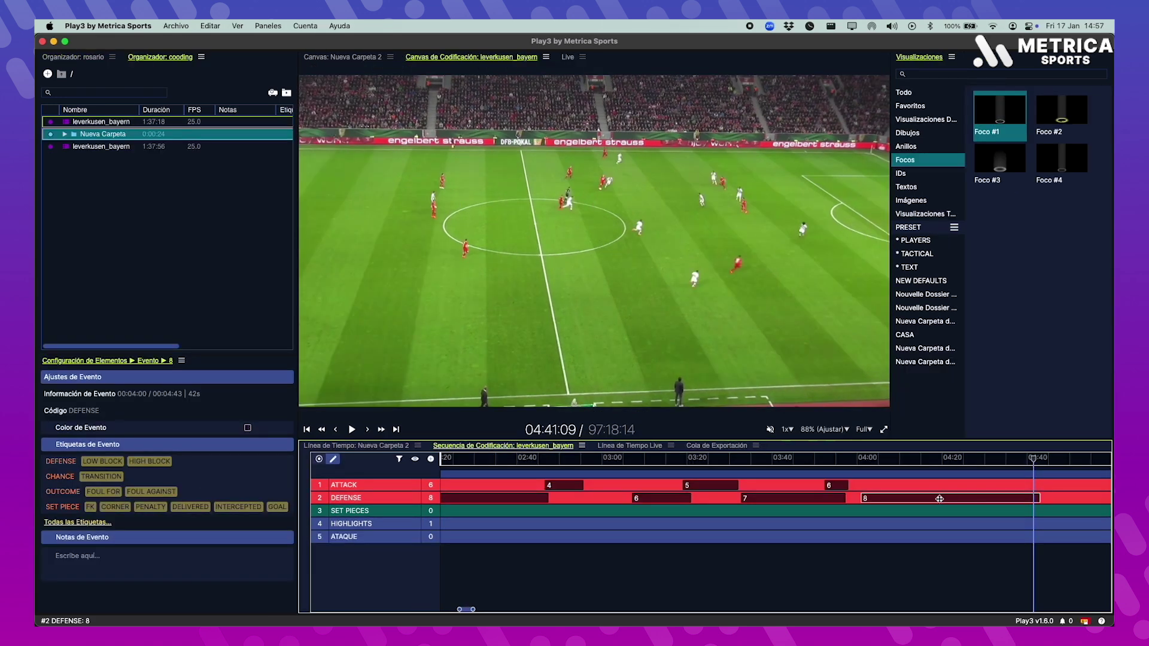
mouse_move(940, 498)
left_mouse_down()
mouse_move(939, 528)
mouse_move(854, 519)
mouse_move(940, 521)
mouse_move(950, 472)
mouse_move(963, 480)
mouse_move(863, 524)
mouse_move(951, 490)
left_mouse_up()
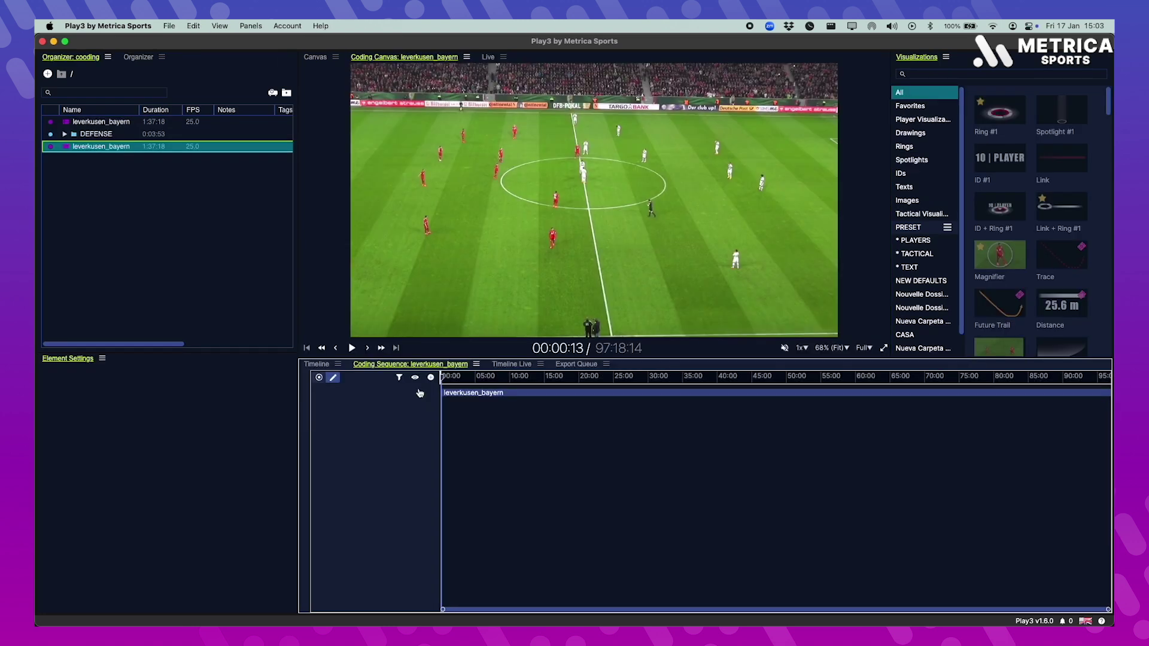
Step: Import the Leverkusen XML file's 402 coded events, then play OWN COUNTERS event 9
right_click(420, 392)
left_click(474, 298)
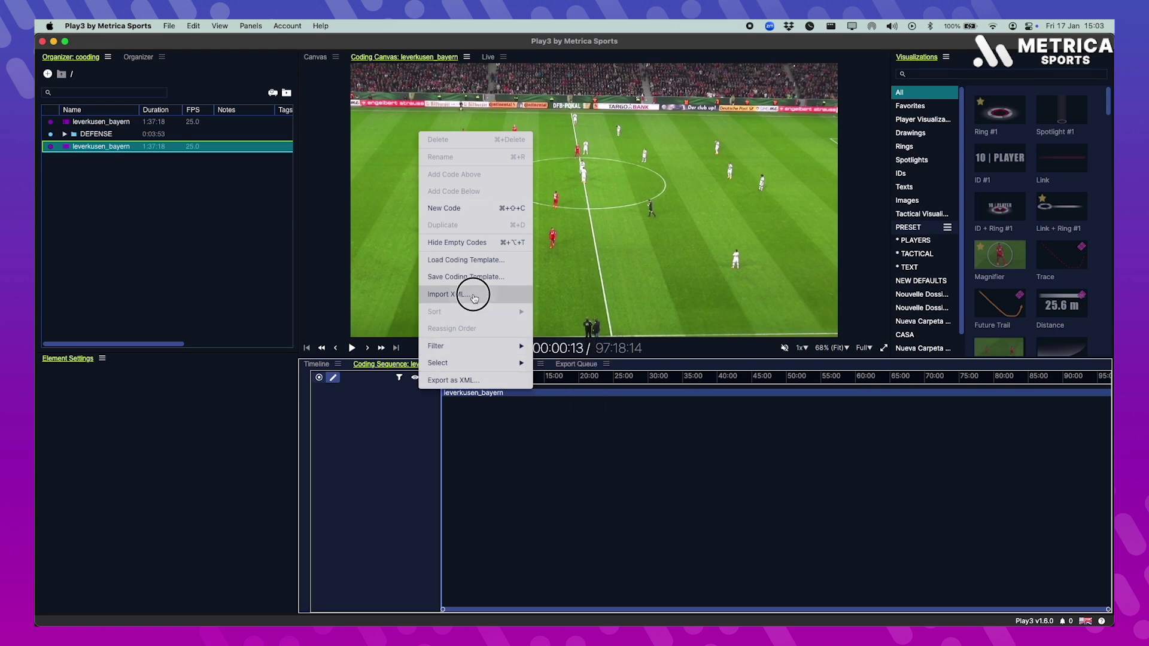
double_click(767, 238)
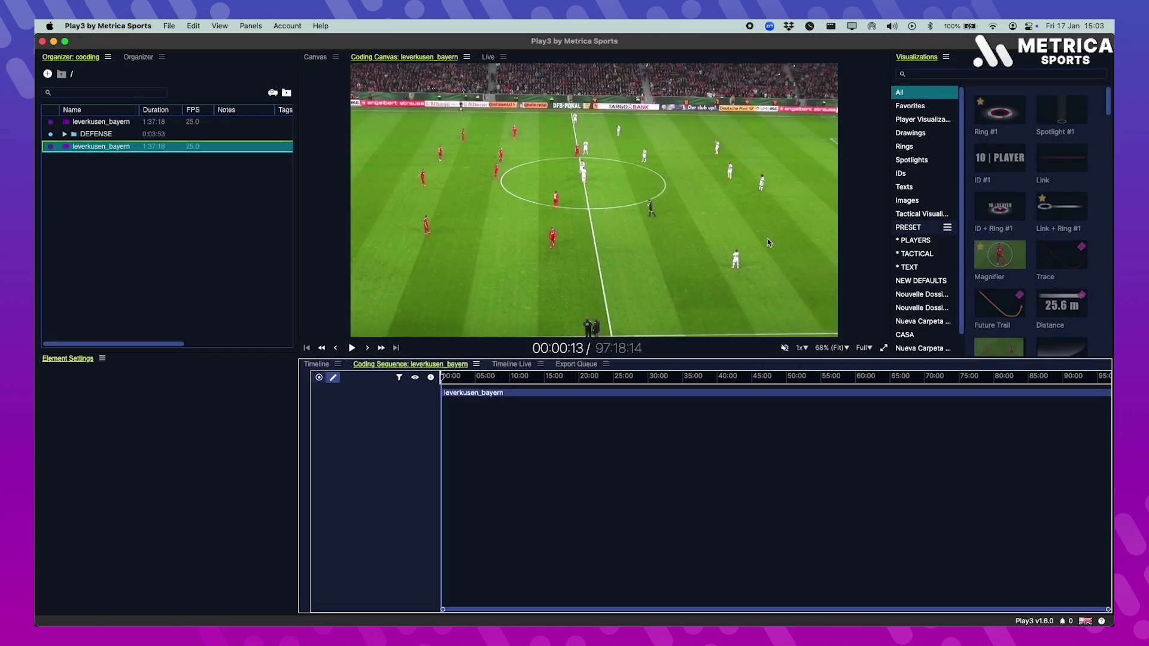
left_click(595, 459)
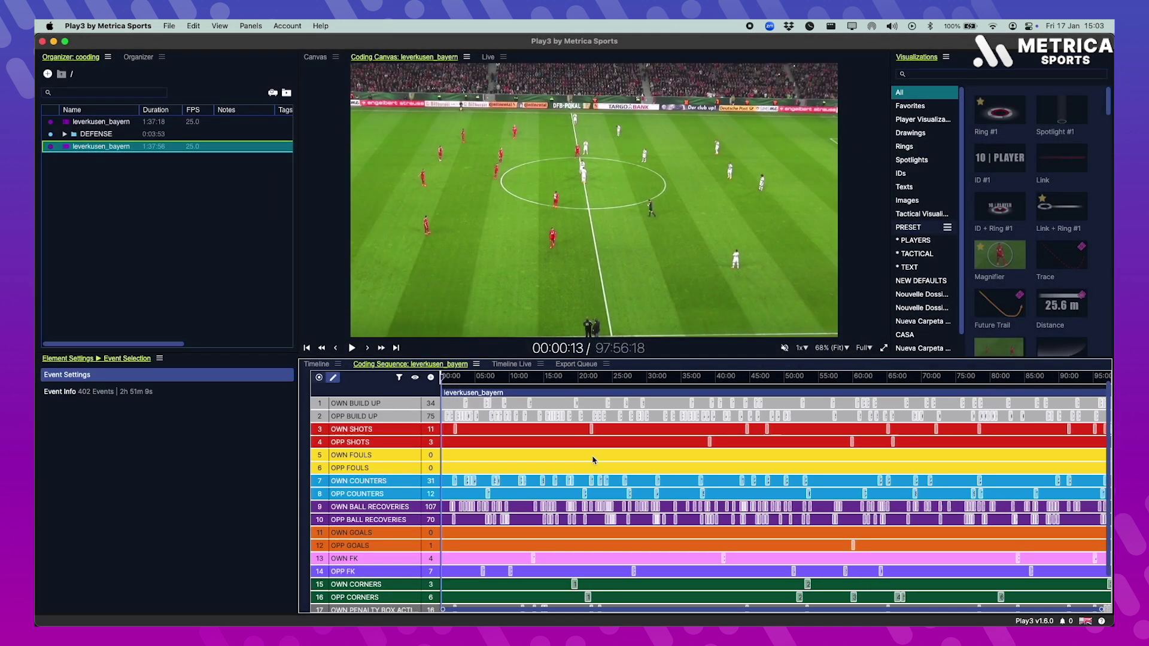
scroll(594, 460, "down", 1)
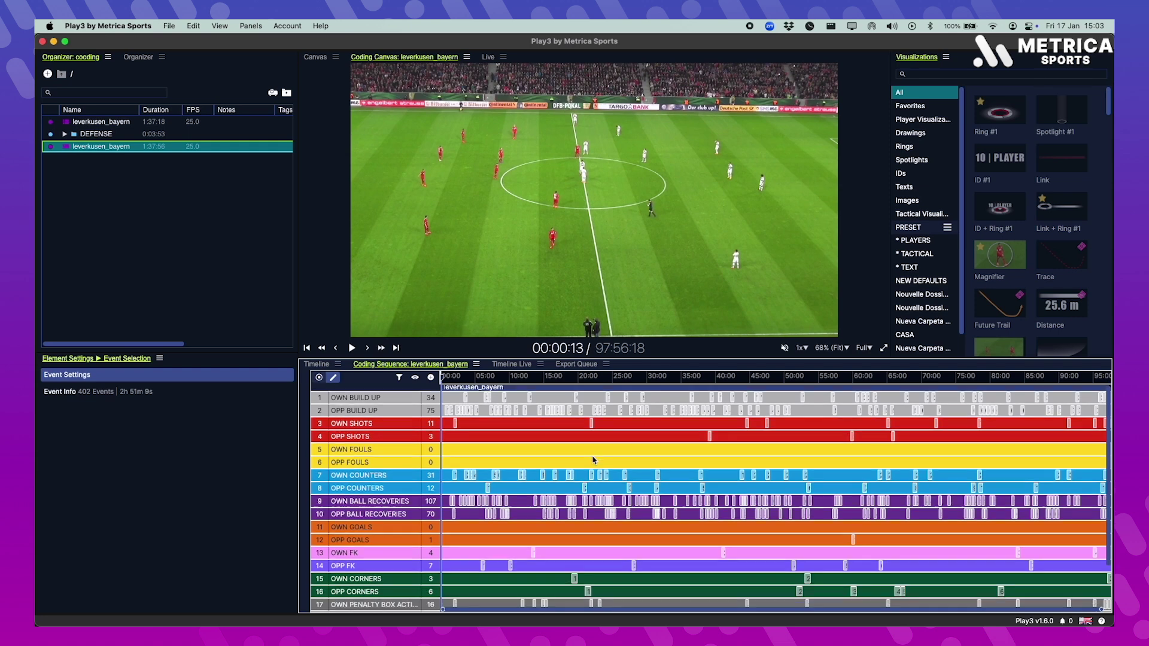
left_click(542, 476)
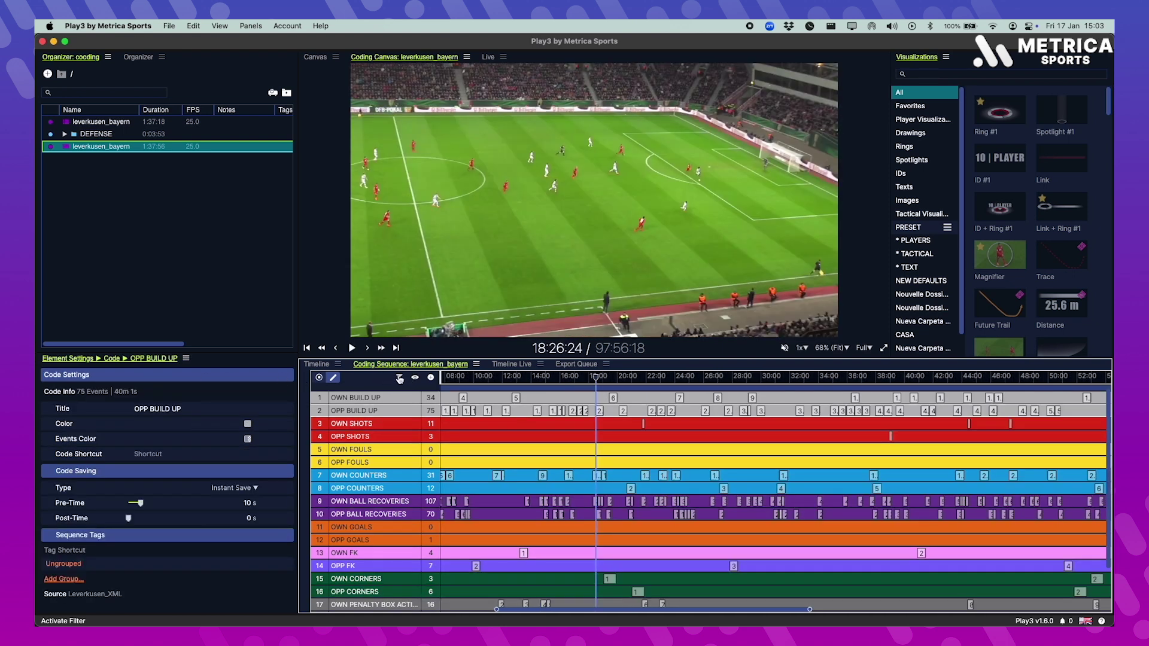
Step: Try a Code filter keeping only OWN SHOTS events, then undo it
left_click(399, 378)
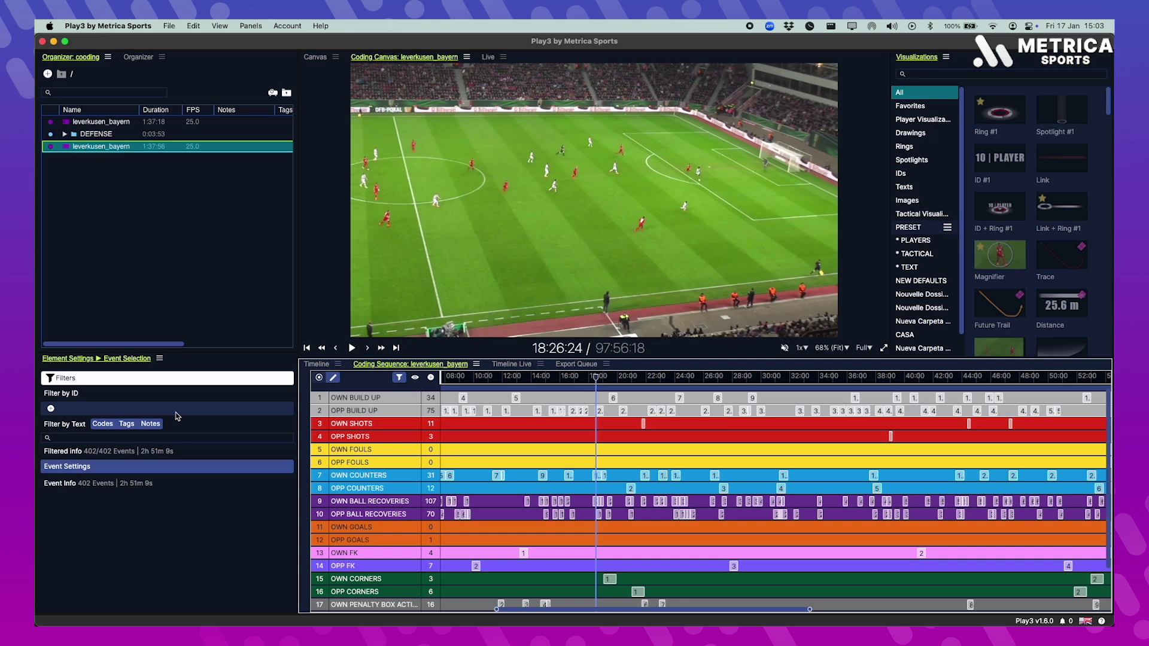
left_click(51, 410)
mouse_move(81, 418)
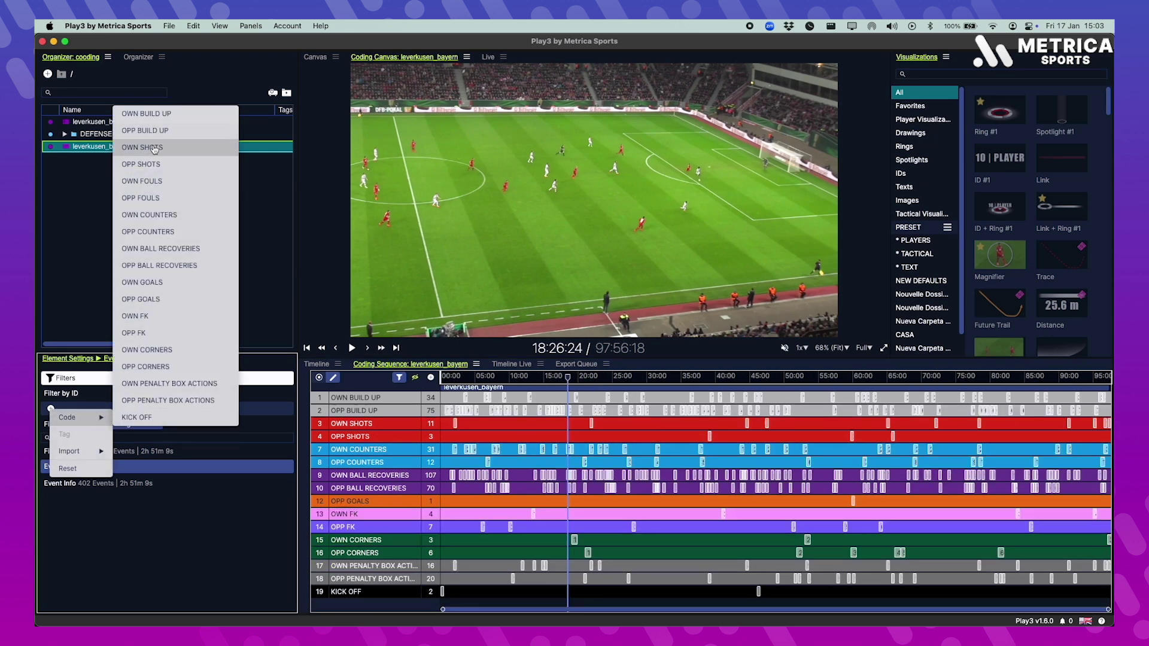
left_click(155, 148)
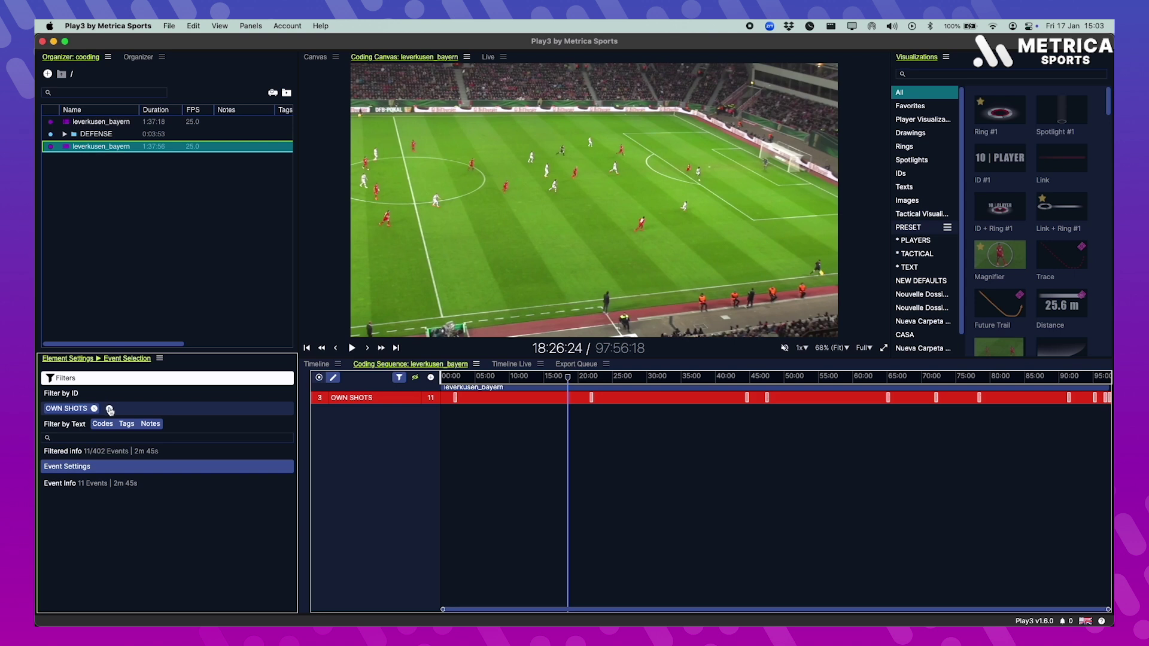
key("super+z")
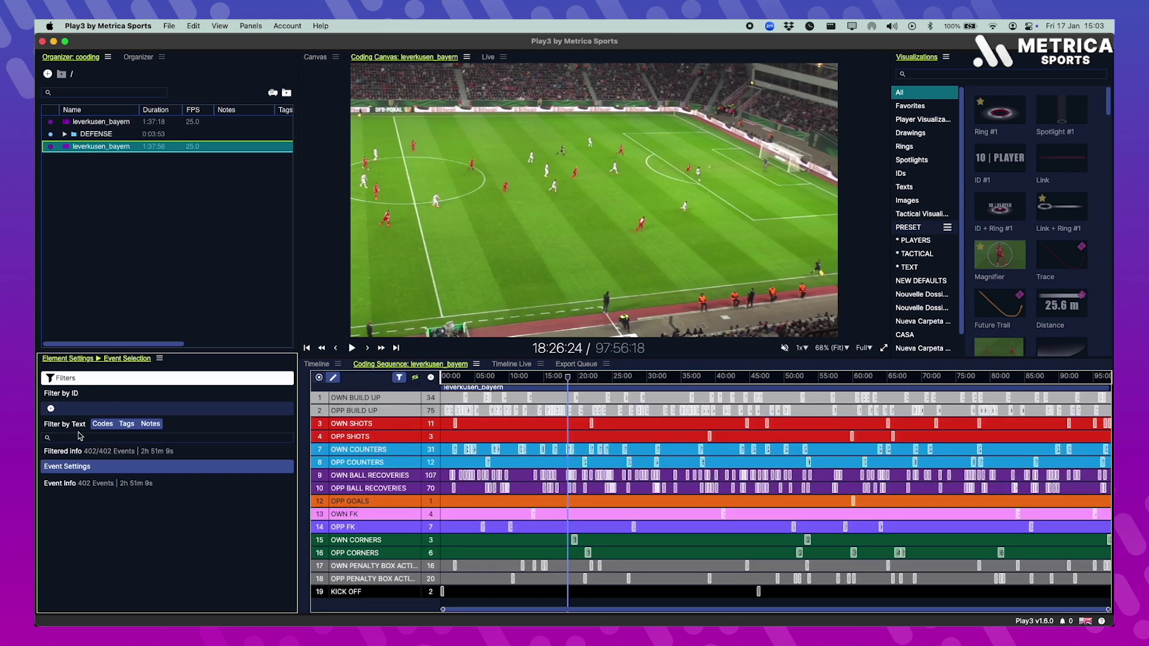
Step: Filter events by the text 'shots' to show the 14 OWN and OPP SHOTS events
left_click(78, 437)
type("shots")
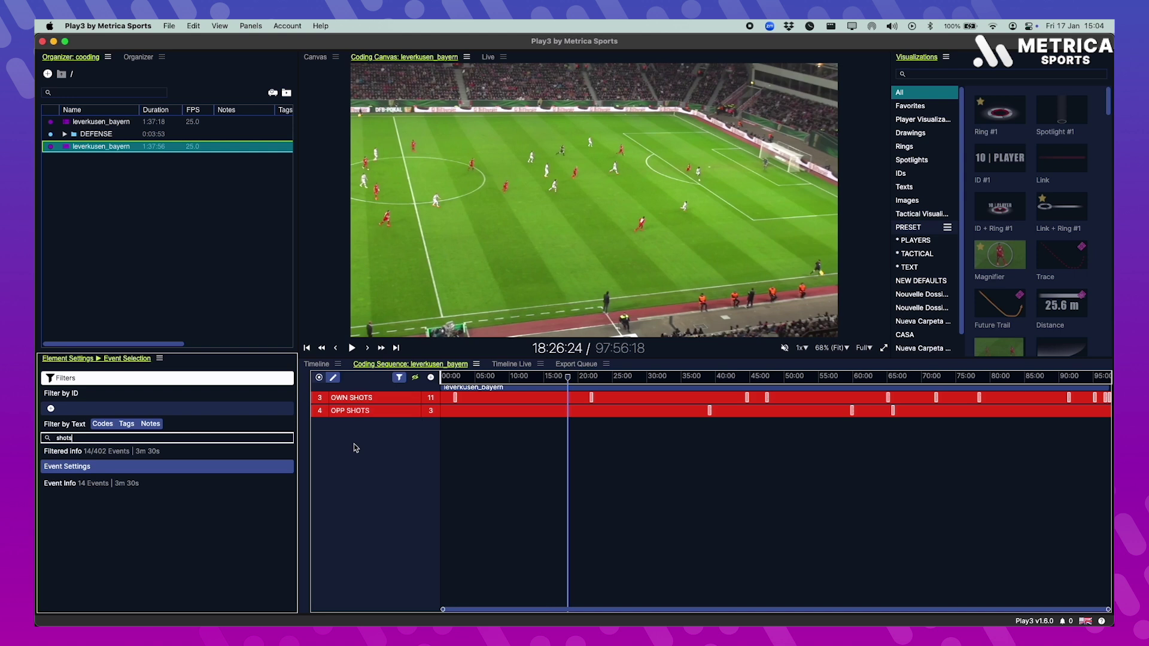
left_click(415, 378)
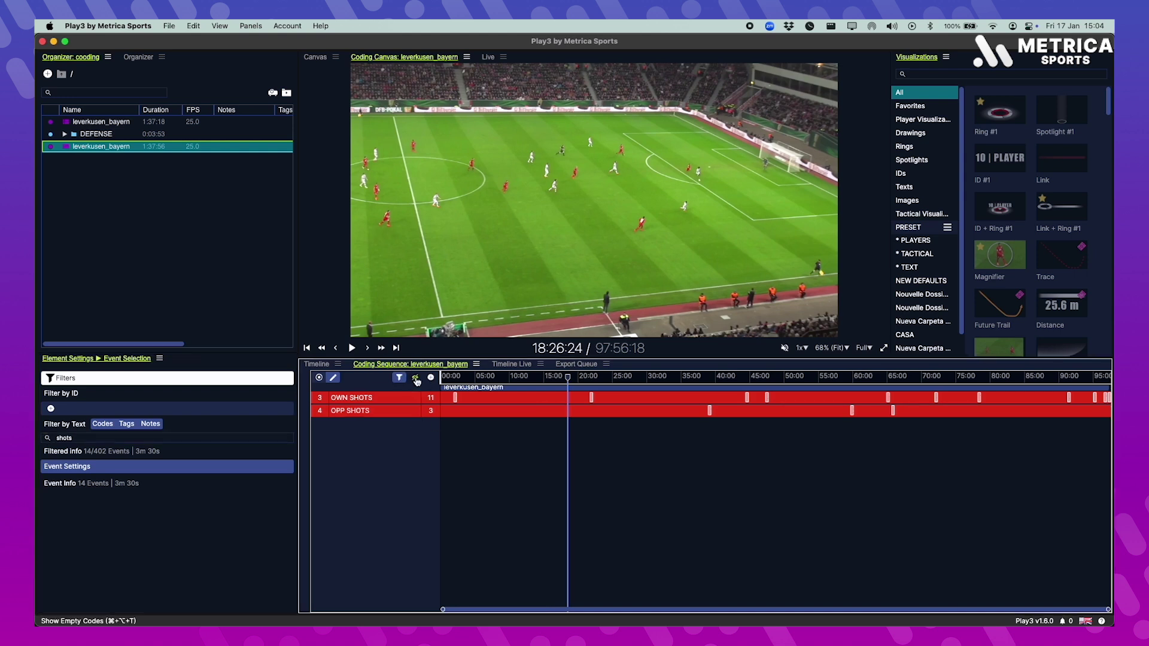
Step: Hide empty code rows and select the 3 OPP SHOTS and 11 OWN SHOTS events
left_click(416, 379)
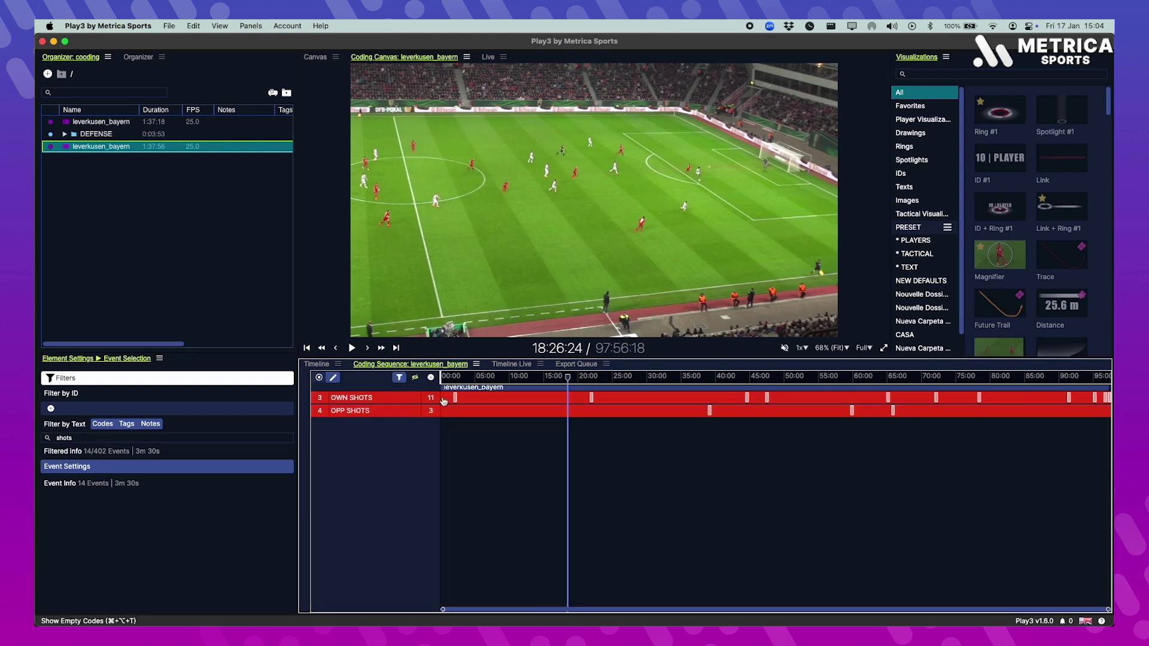
left_click(394, 411)
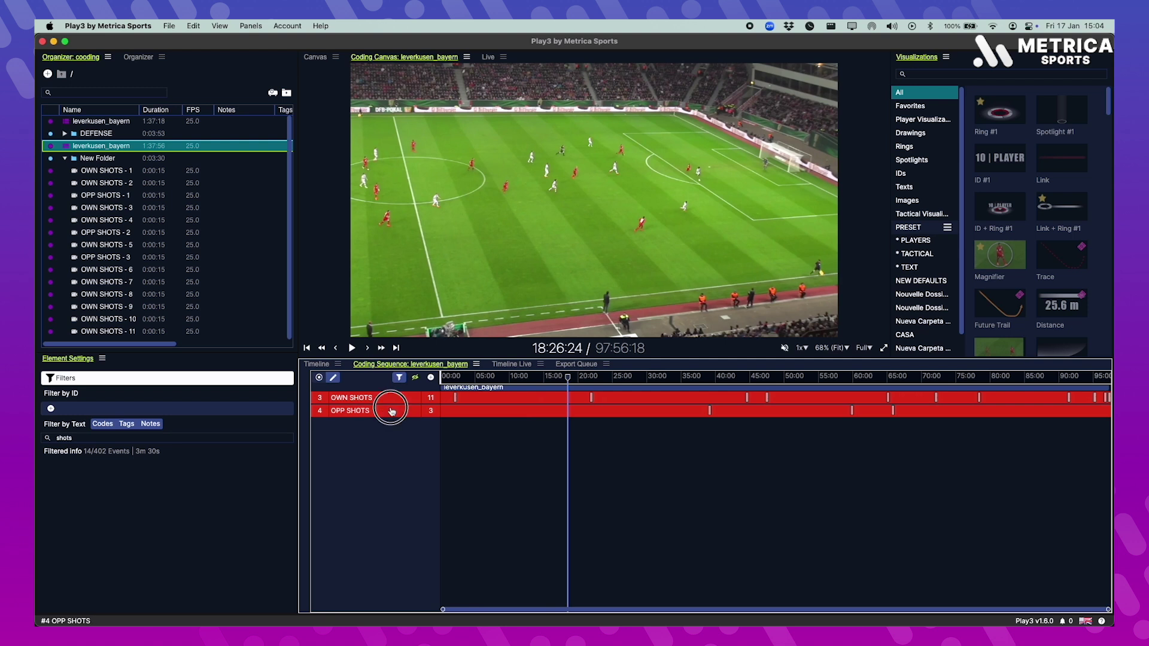
left_click(394, 413)
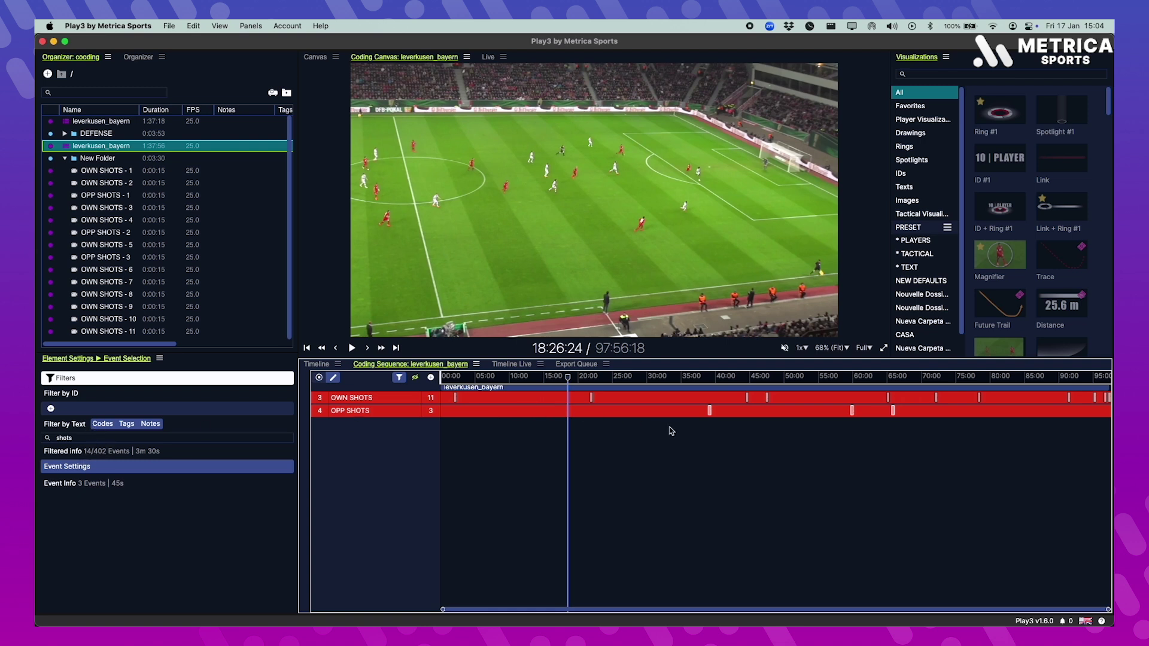
left_click(393, 400)
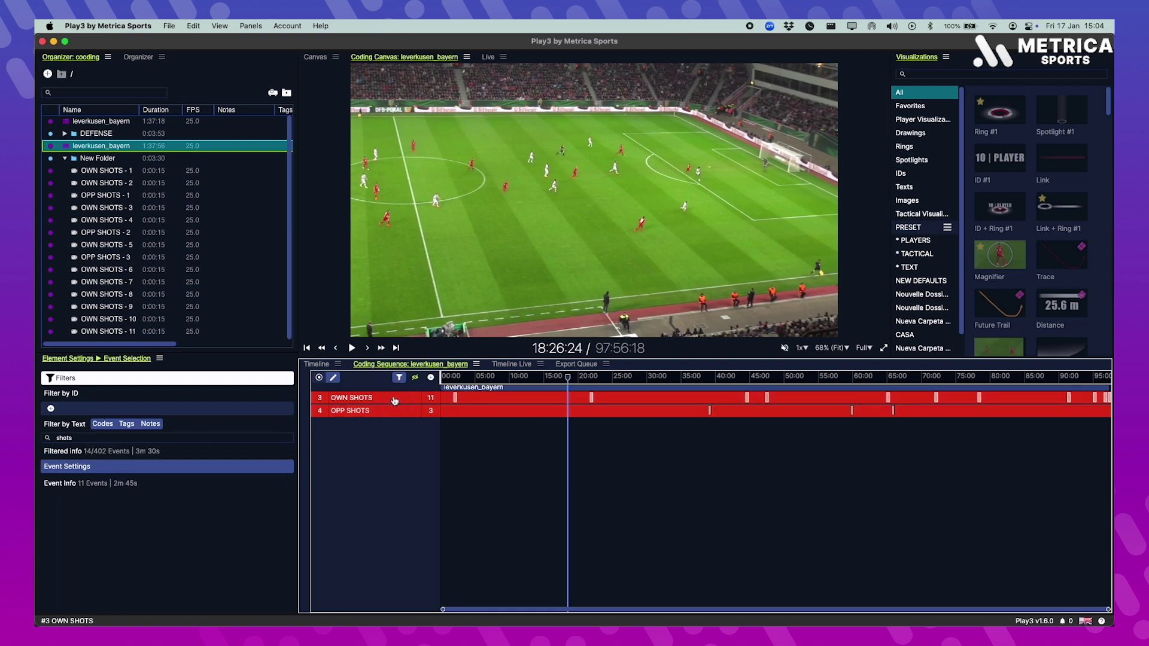
left_click(397, 412)
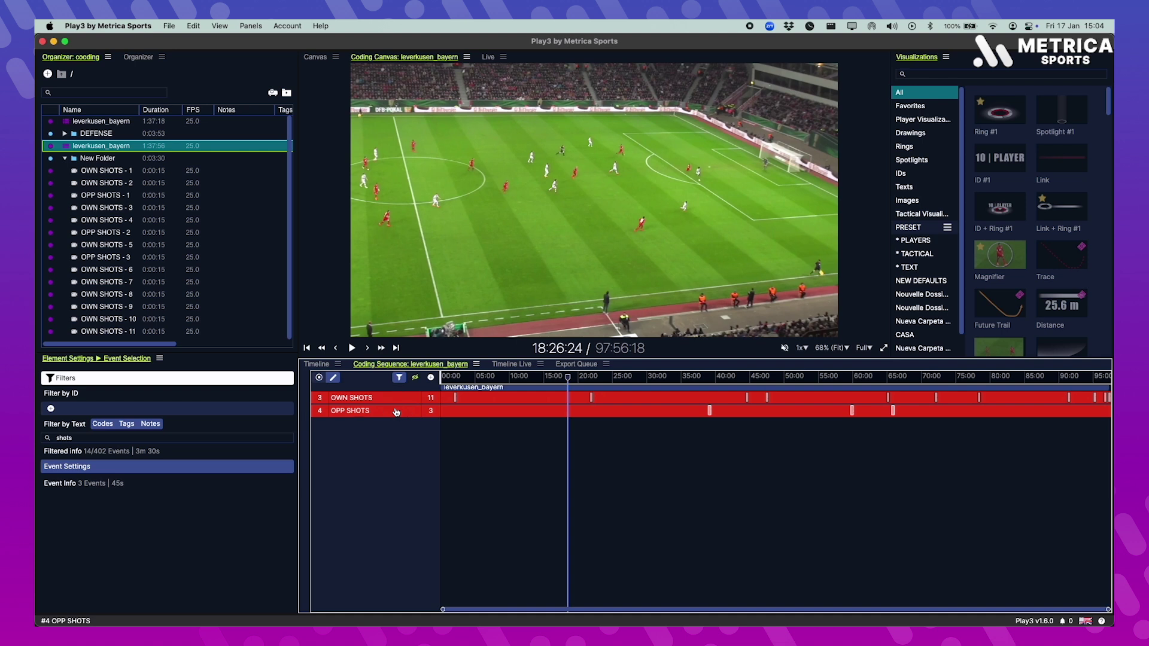
left_click(397, 399)
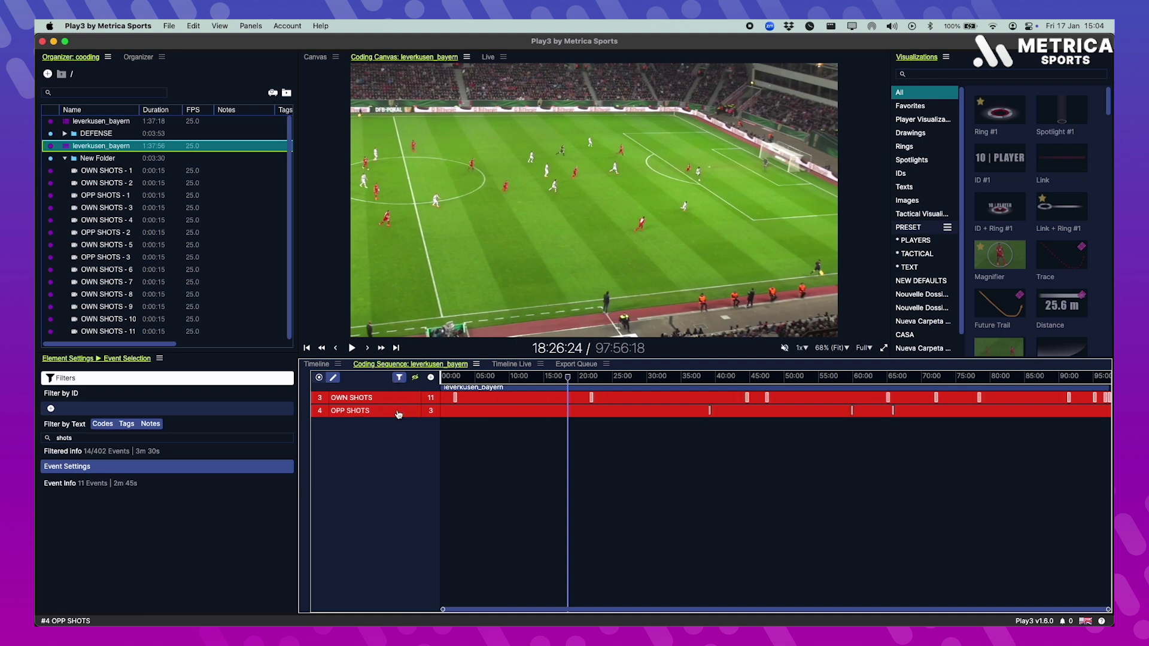
Step: Narrow the selection to the OWN SHOTS code, then show all code rows again
left_click(398, 413, "shift")
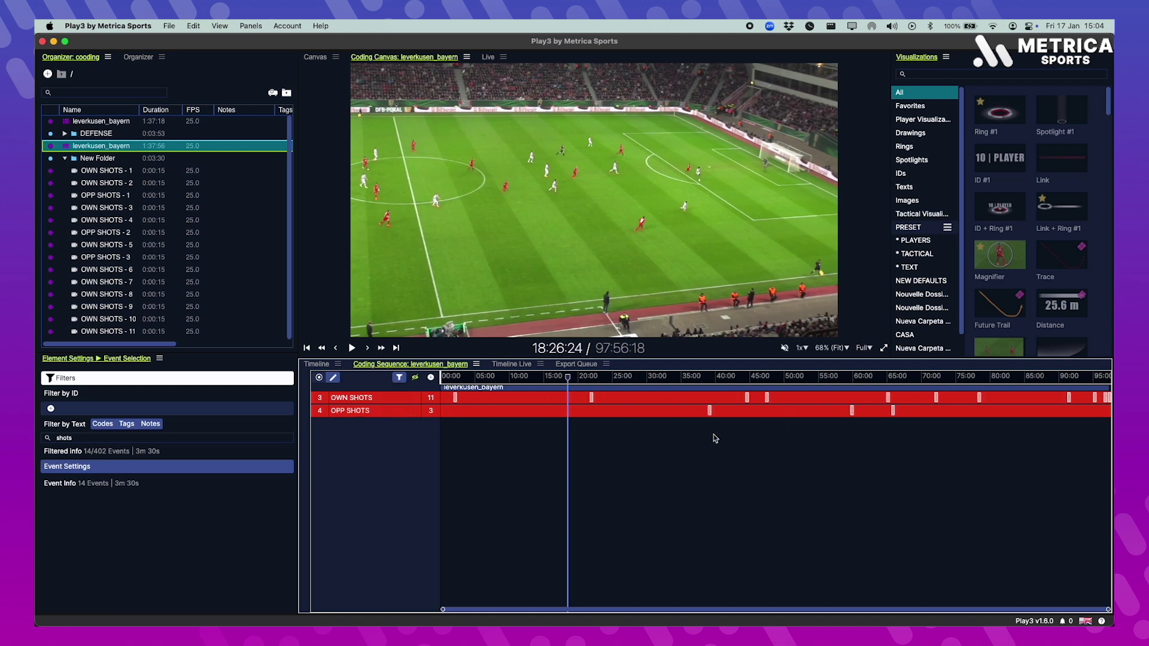
left_click(407, 413, "shift")
left_click(407, 412, "shift")
left_click(407, 413, "shift")
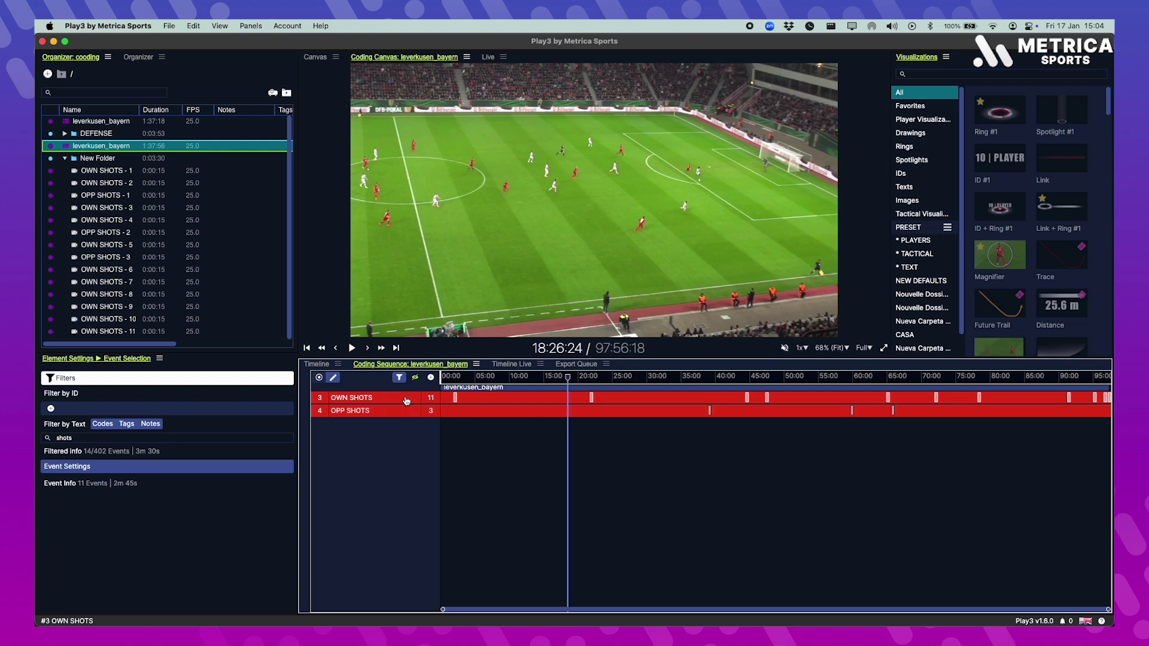
left_click(406, 400, "shift")
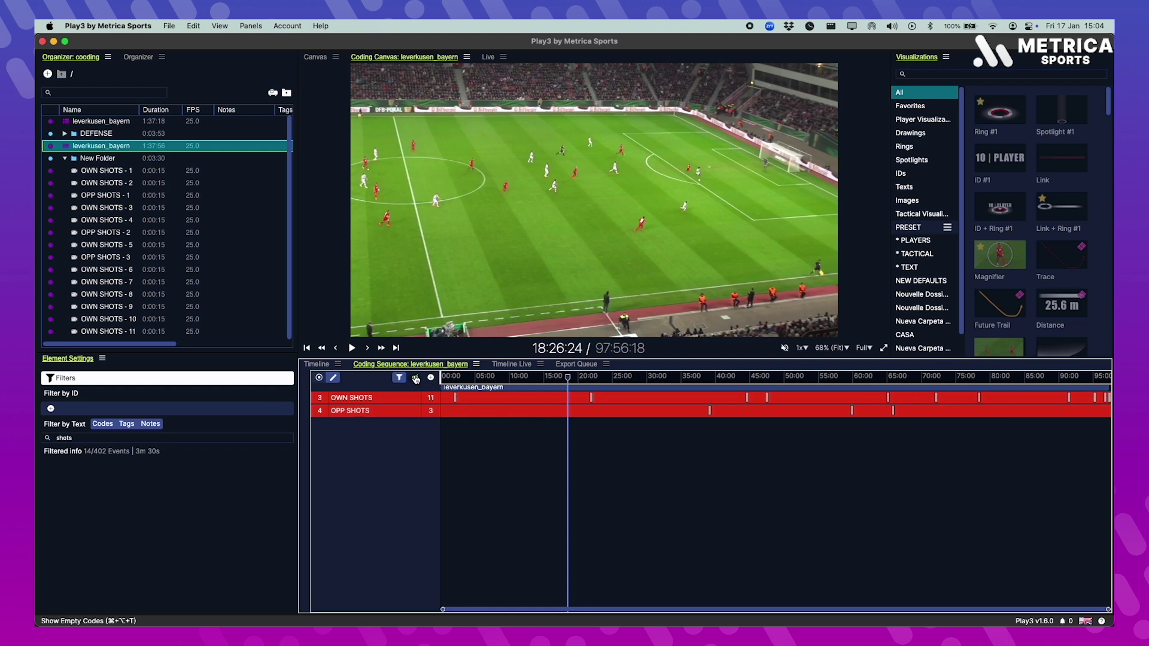
left_click(416, 378)
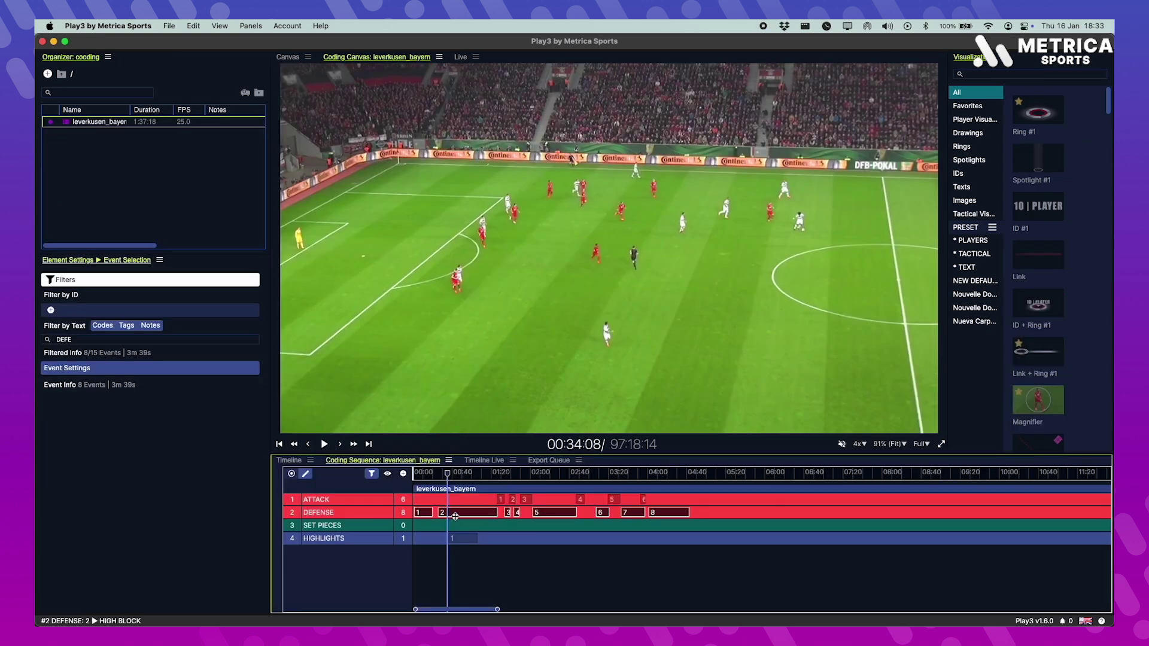
Step: Save the eight DEFENSE events as clips in a DEFENSE folder, collapse it, and select event 7
right_click(455, 516)
left_click(506, 459)
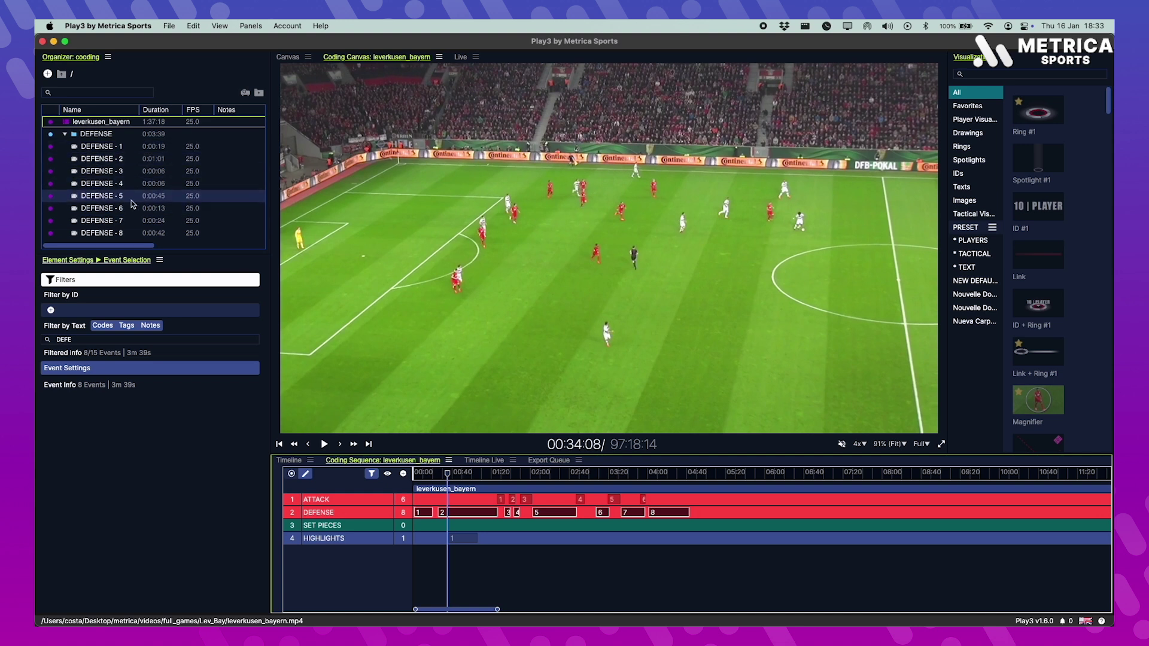
left_click(64, 135)
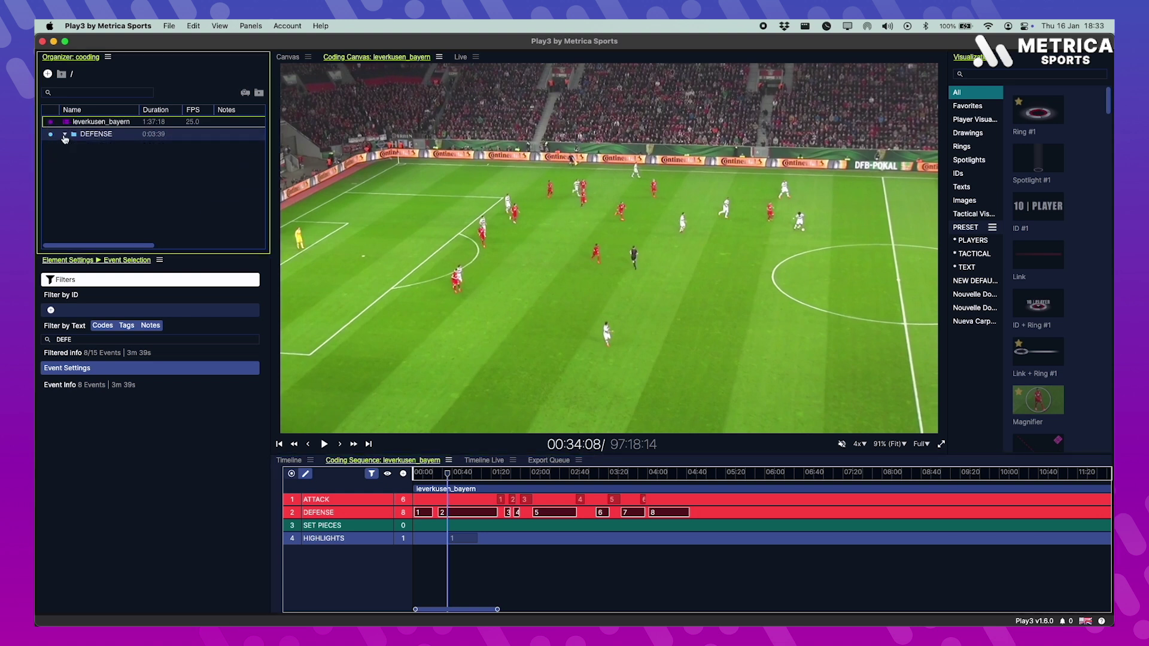
left_click(630, 526)
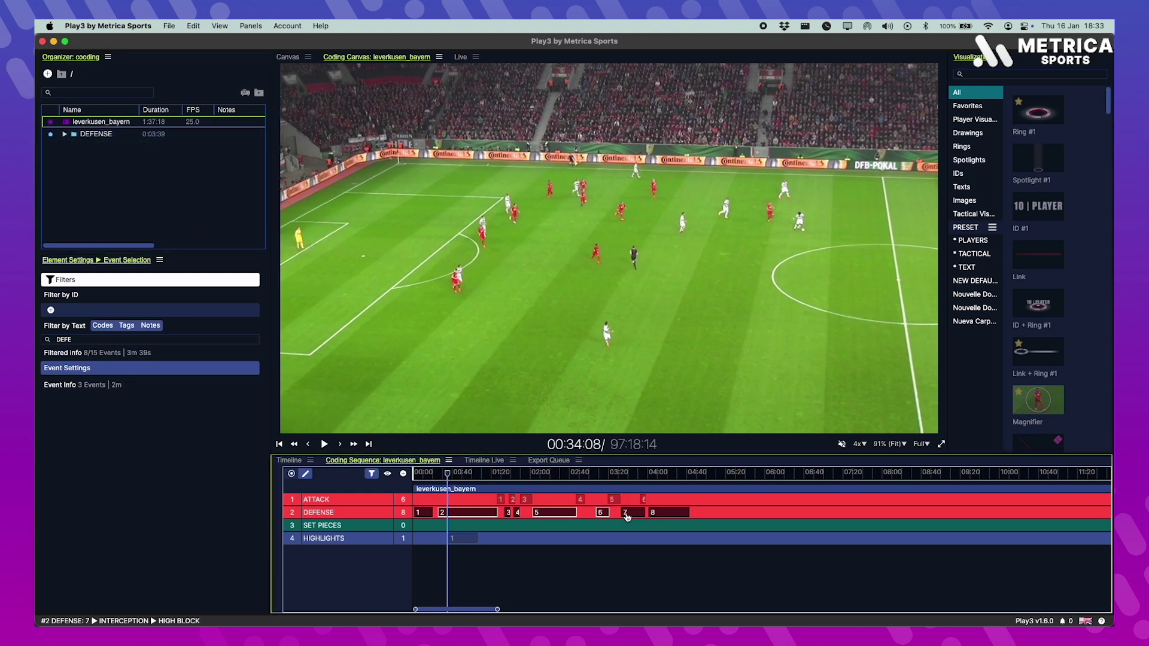
Step: Set the caption title font to 0,187 pt and notes to 0,125 pt, then play DEFENSE event 5
double_click(603, 513)
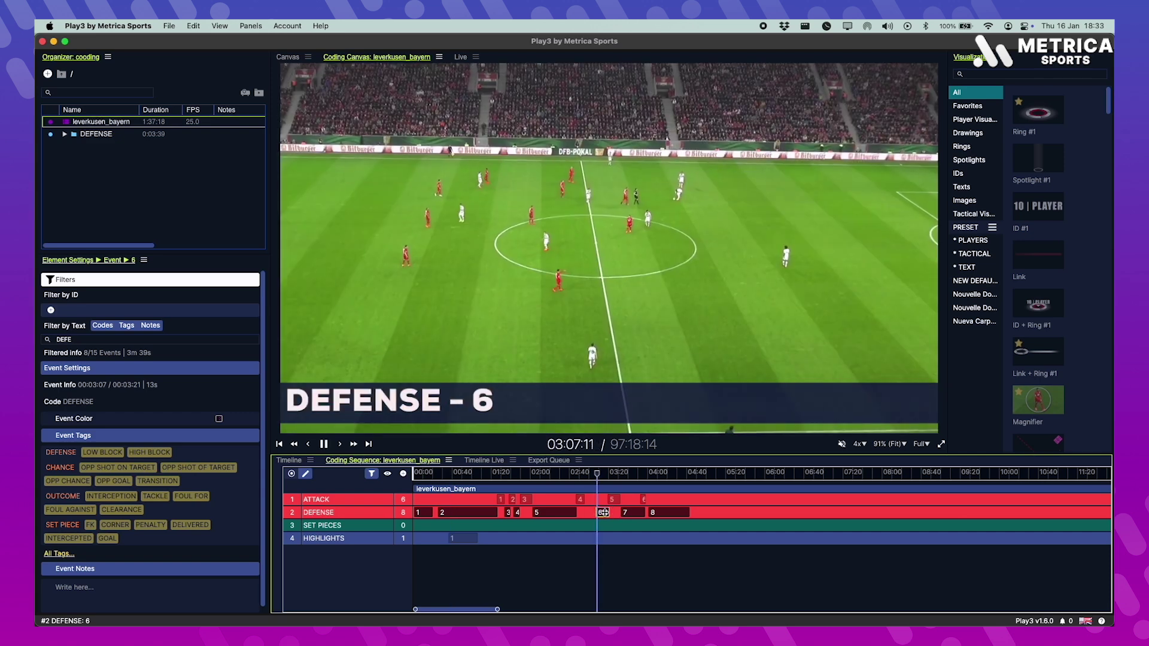
left_click(608, 413)
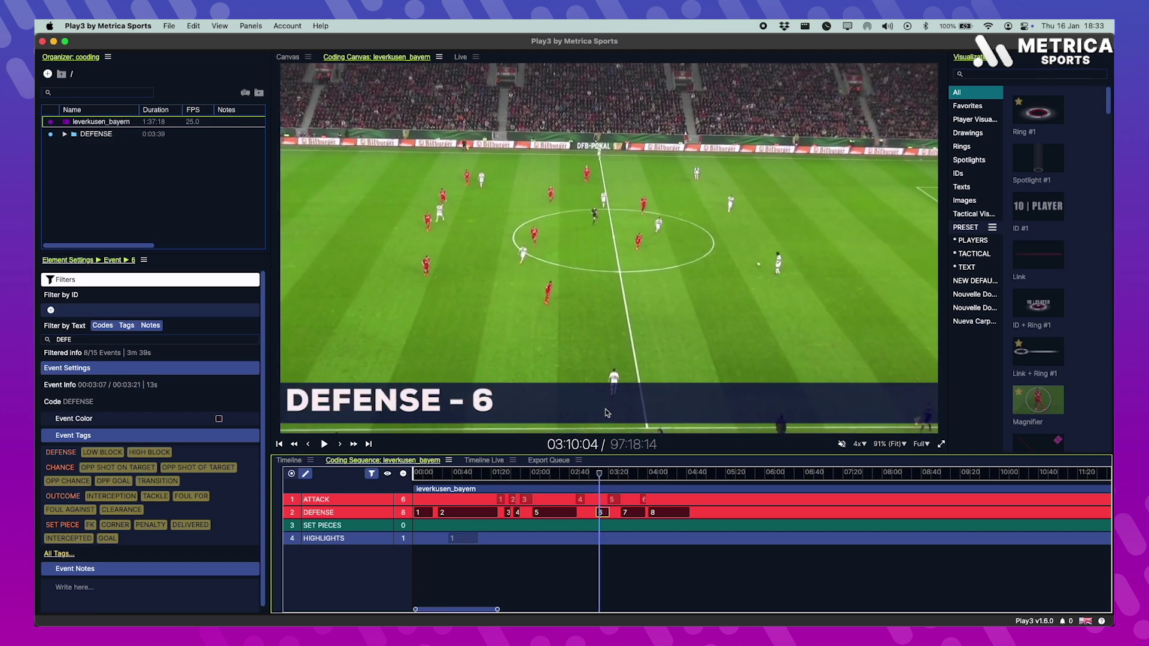
left_click(440, 57)
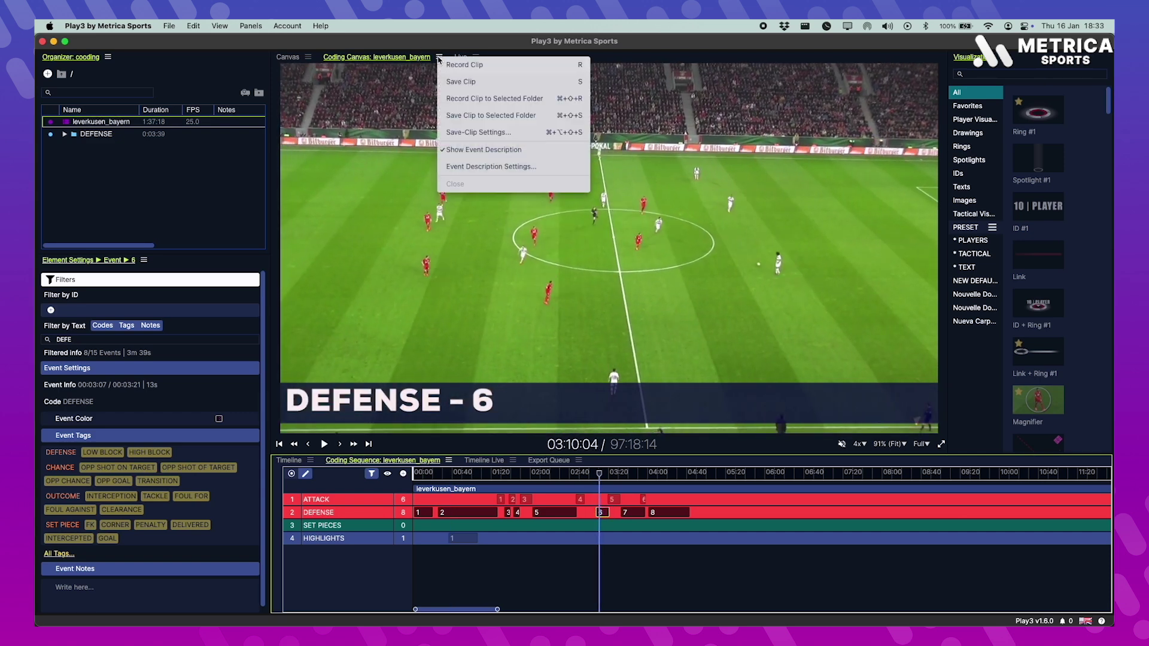
left_click(459, 166)
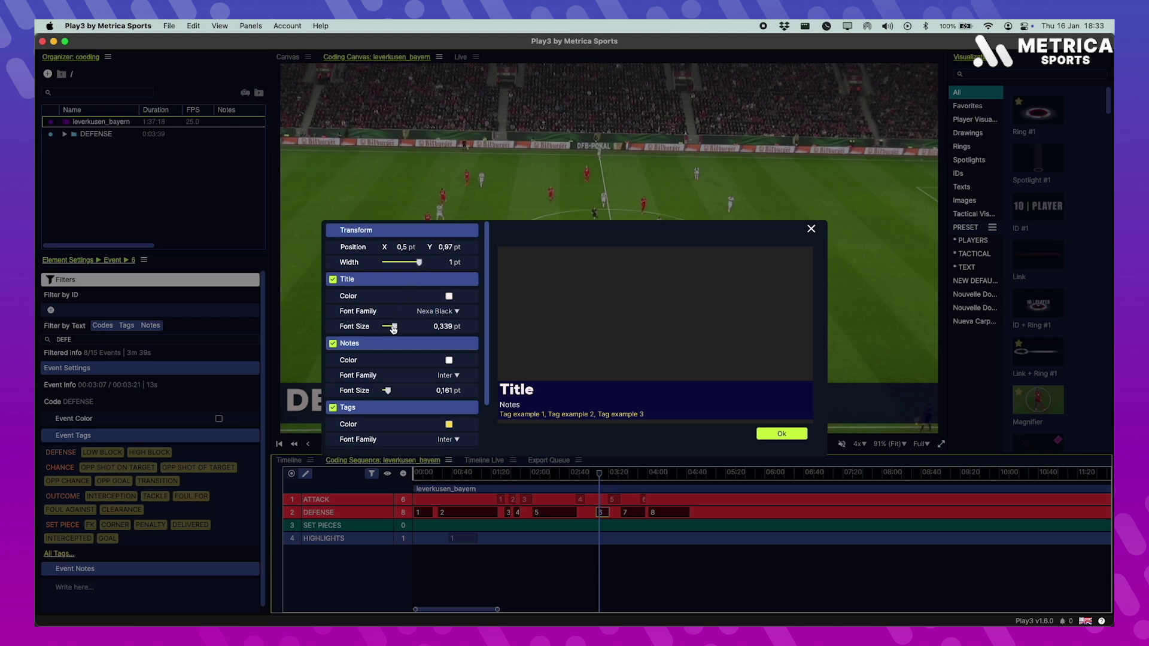
left_click_drag(394, 329, 390, 329)
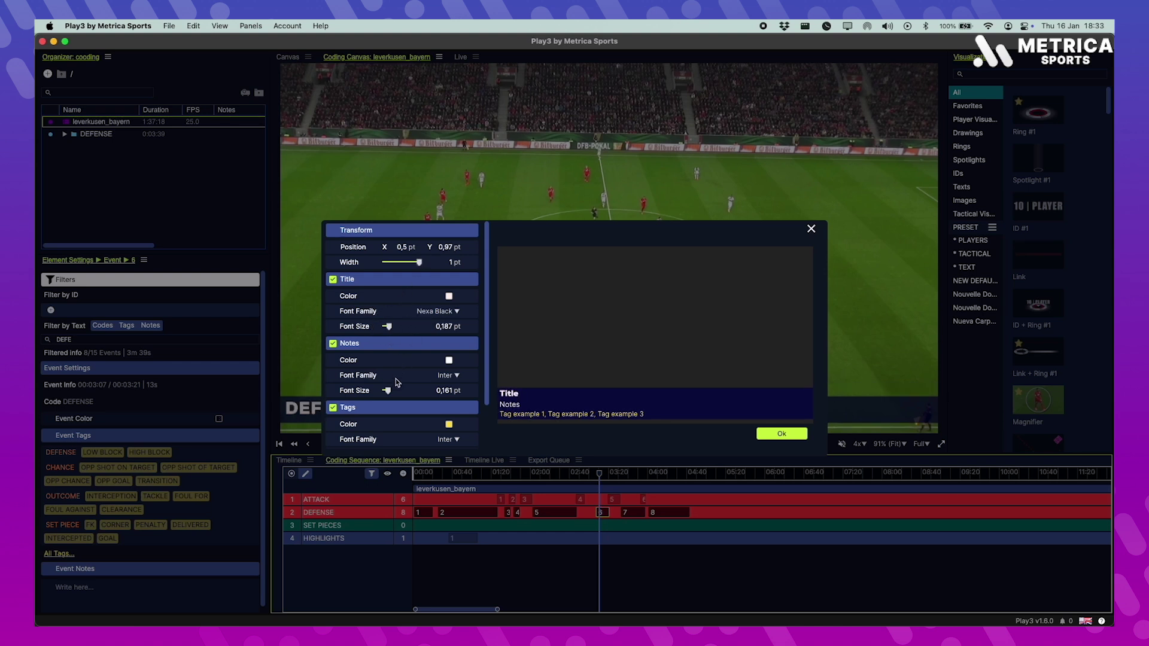
left_click_drag(390, 397, 389, 395)
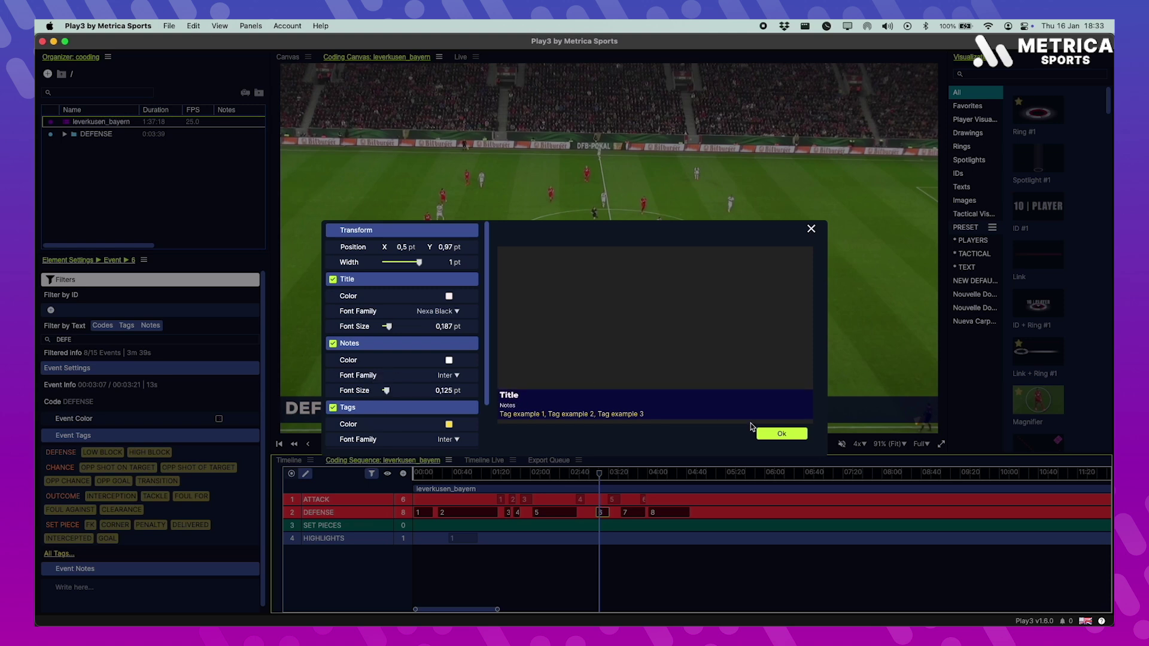
left_click(780, 434)
left_click(565, 513)
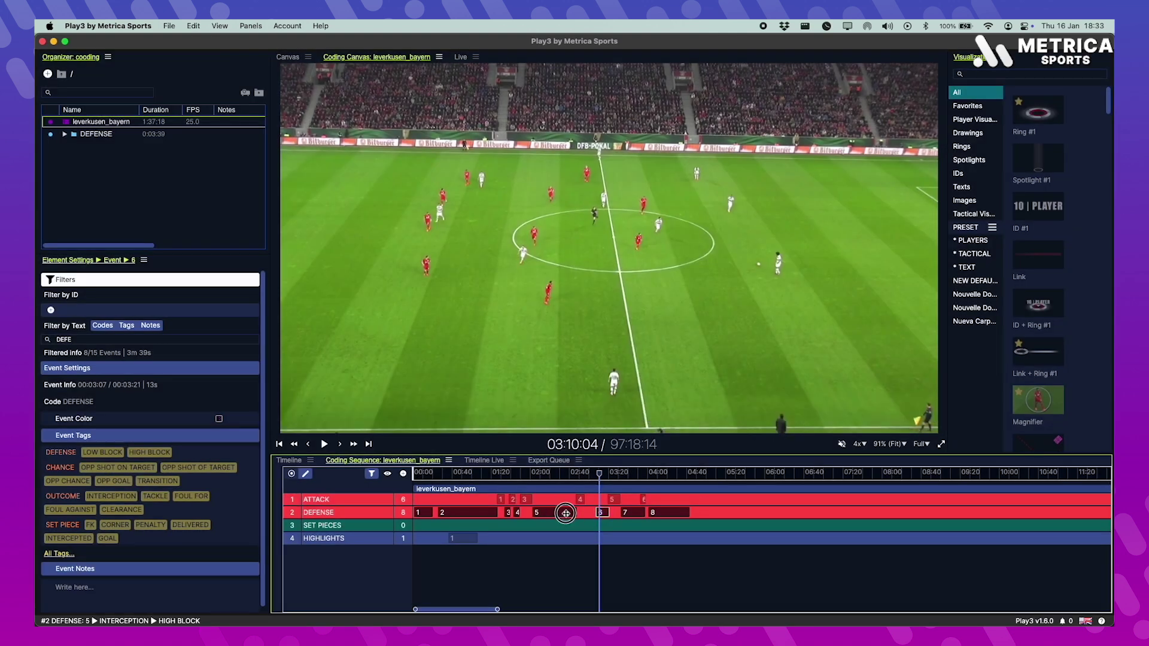
double_click(566, 514)
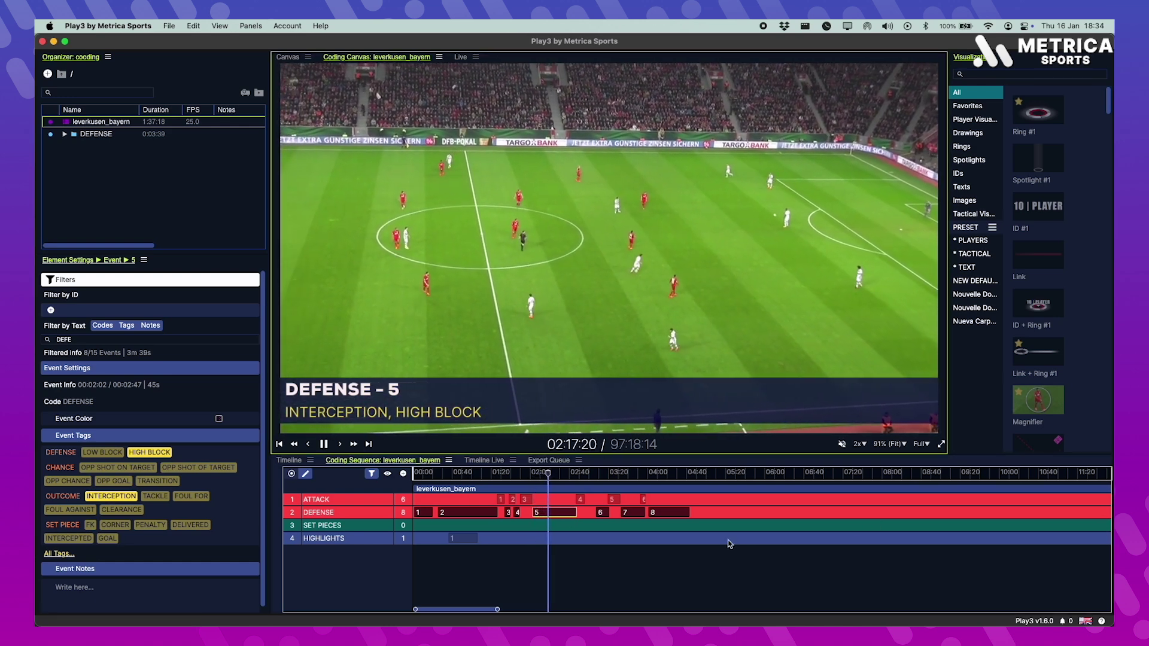
Step: Save the codes as coding template 'Template_Coding' and browse the code list's Sort/Select options
left_click(487, 513)
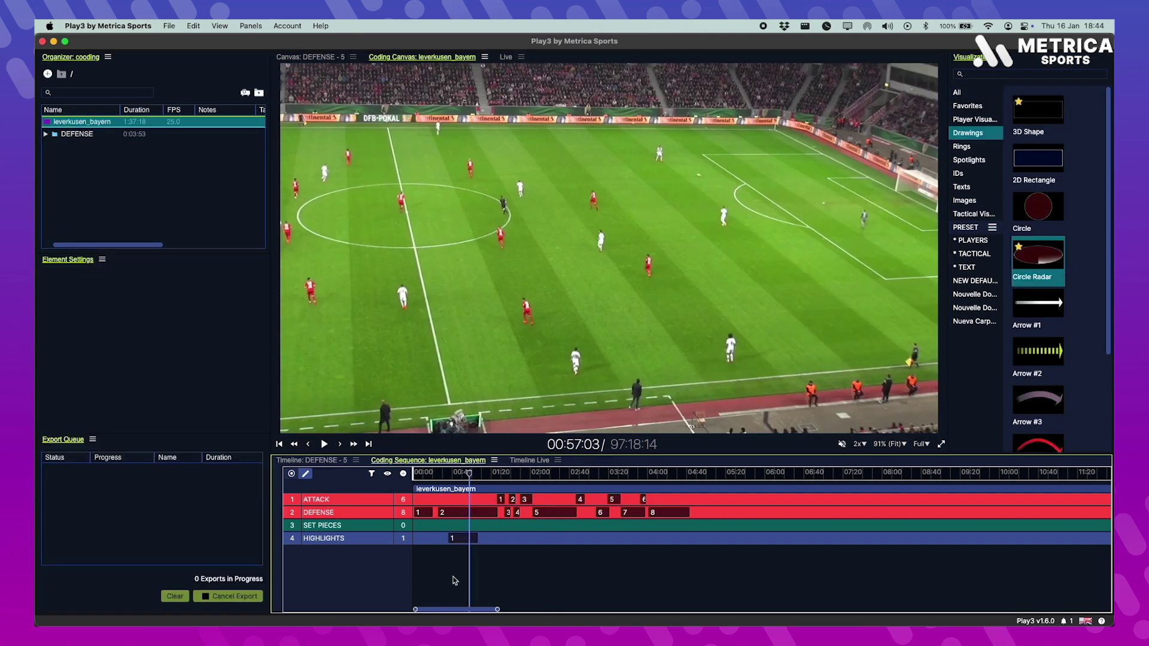
right_click(381, 491)
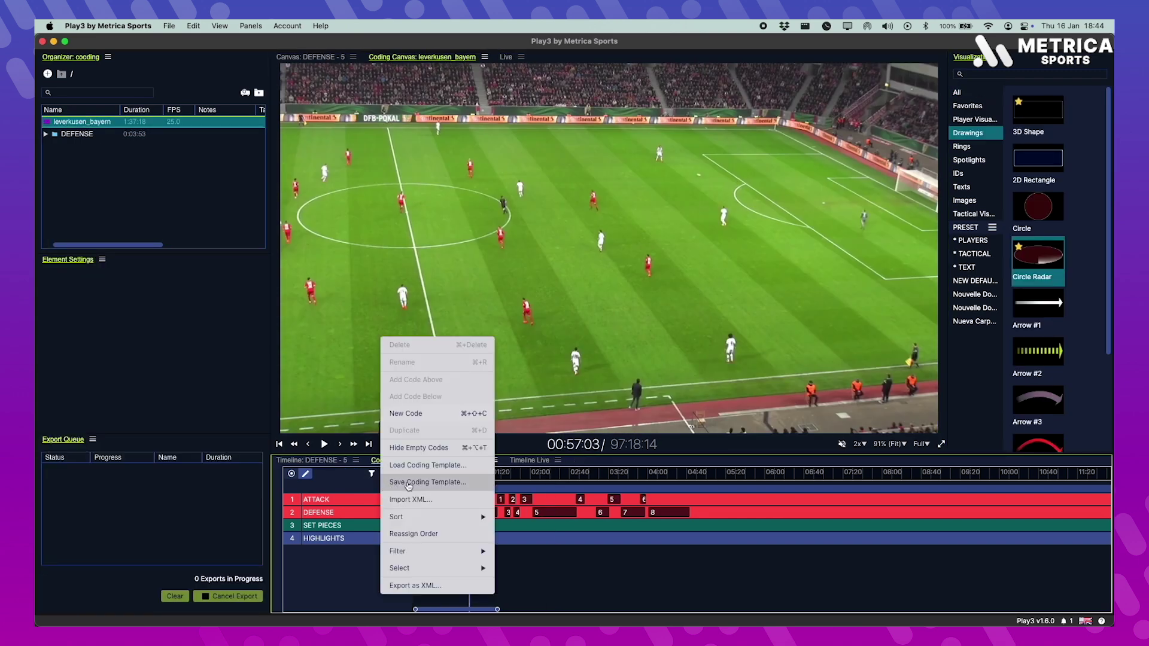
left_click(409, 483)
type("Template_Coding")
key("Return")
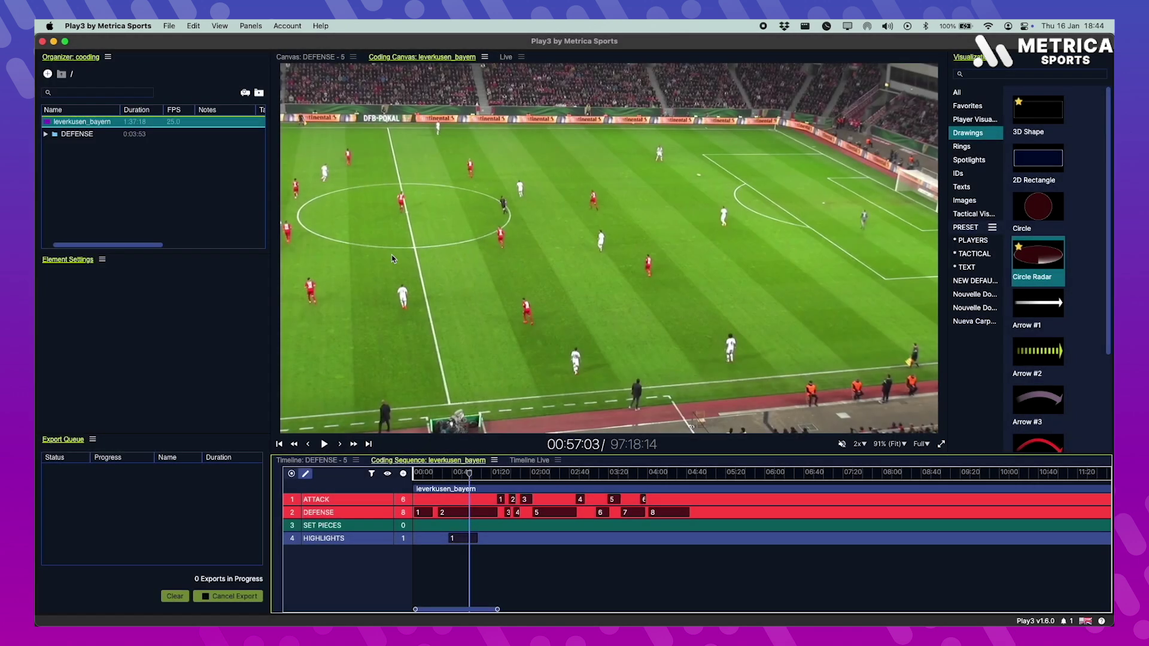
right_click(401, 489)
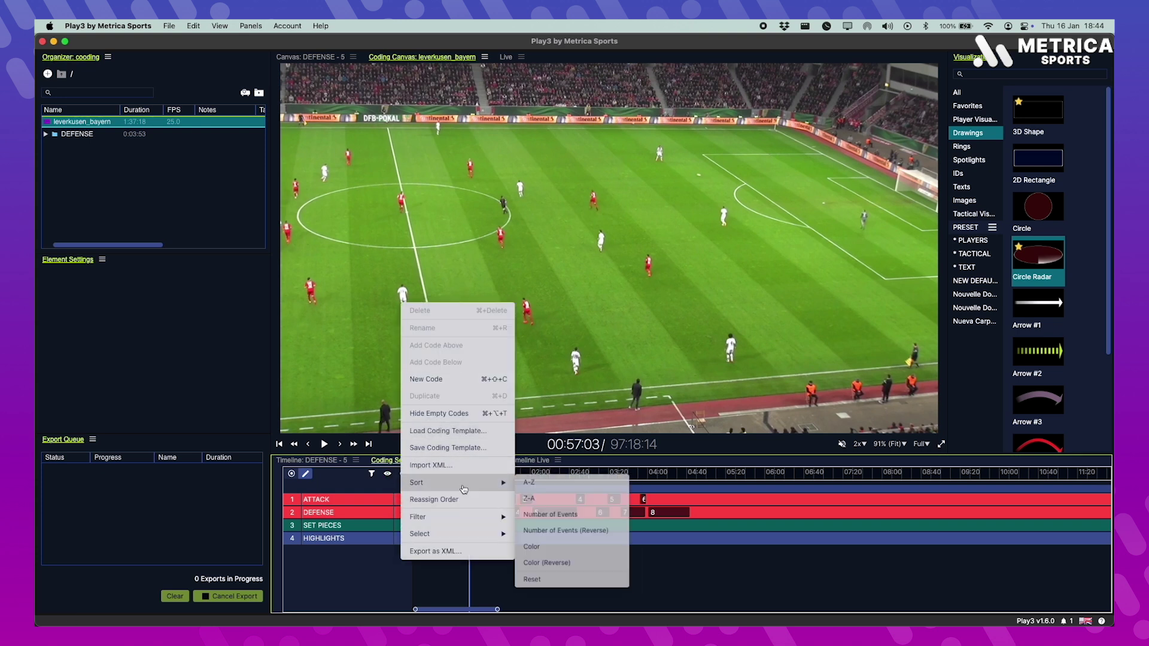
mouse_move(464, 490)
mouse_move(472, 544)
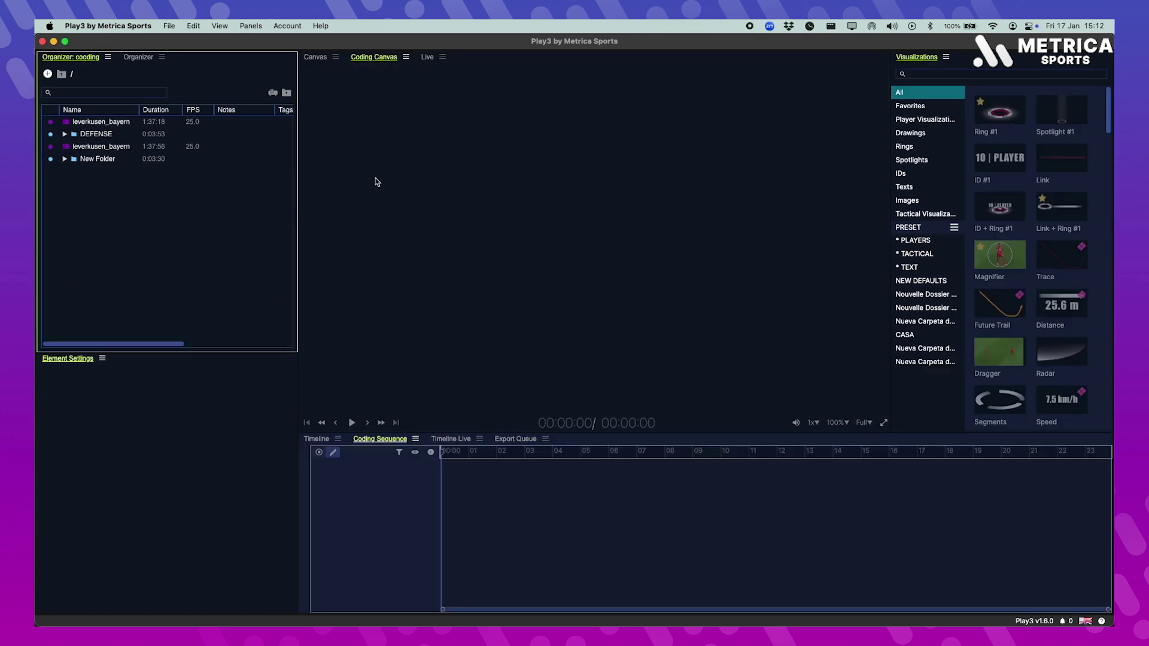
Step: Set the Live capture to no video source, then bring up the empty timeline's menu to load a template
left_click(428, 57)
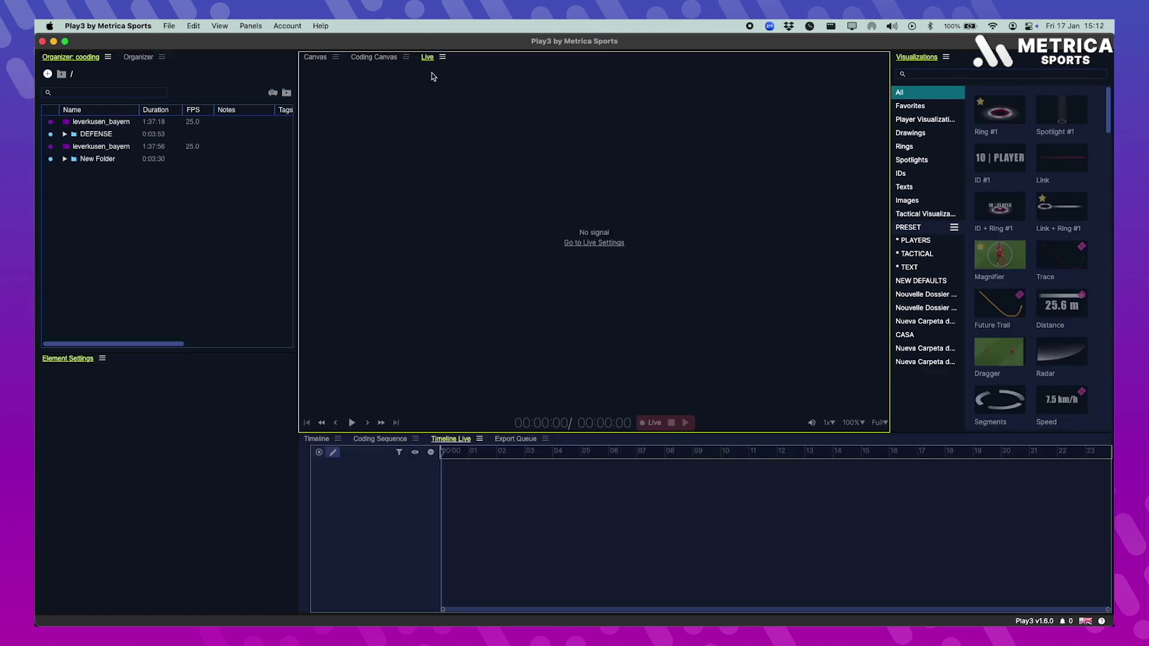
left_click(613, 243)
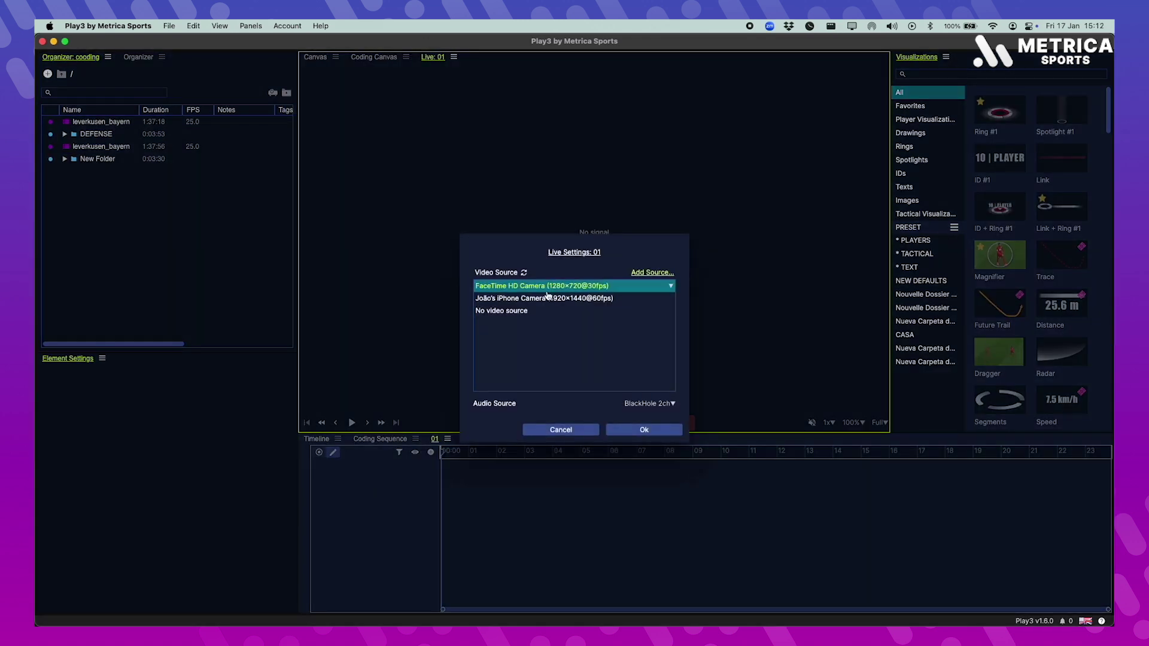
left_click(542, 299)
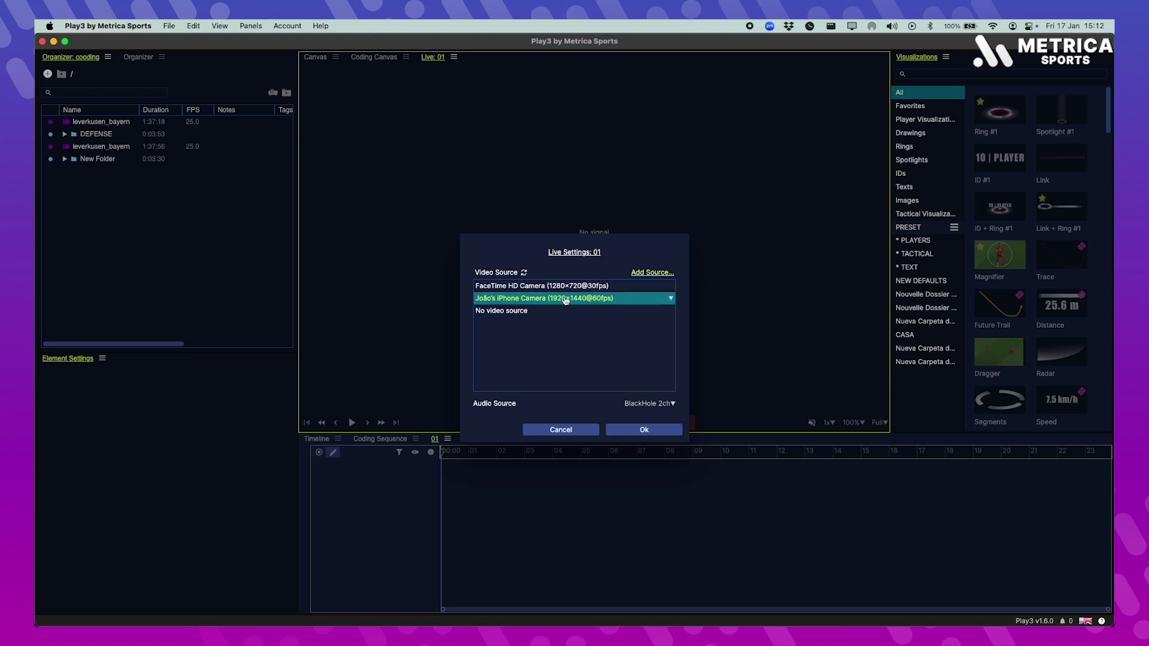
left_click(505, 311)
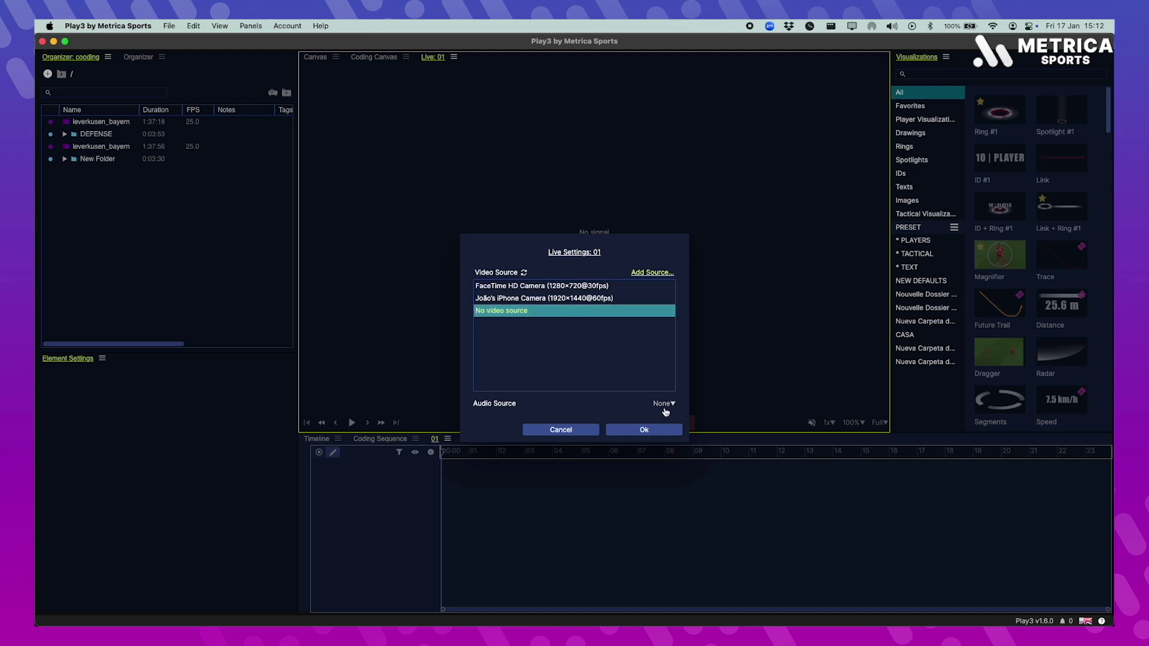
left_click(644, 430)
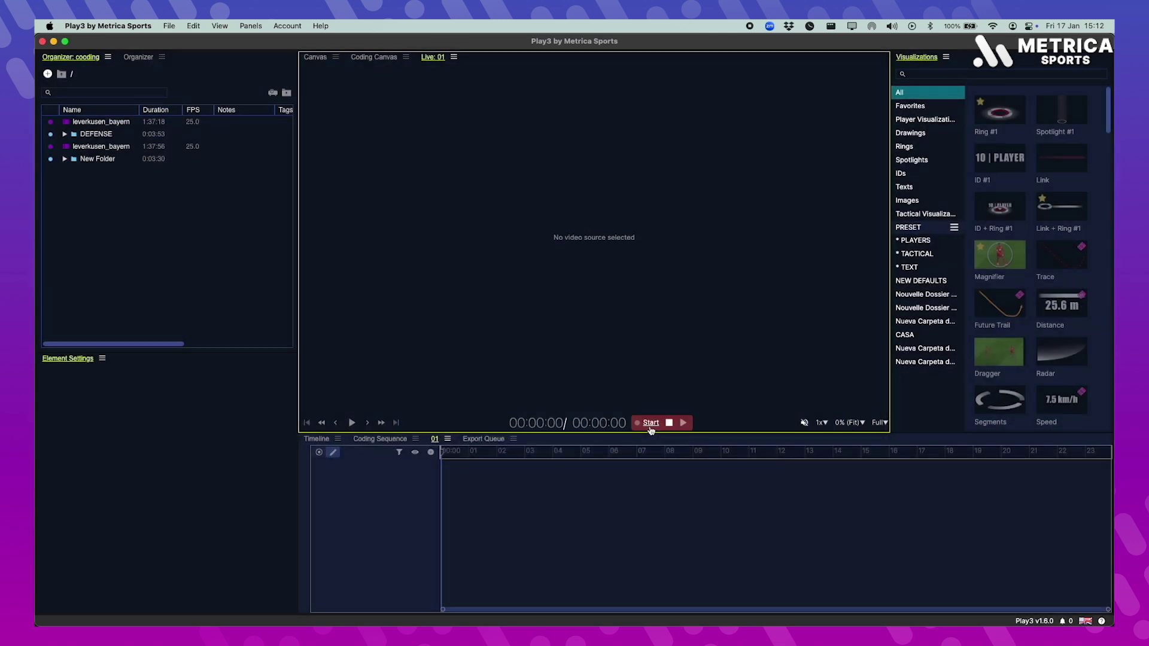
left_click(427, 463)
right_click(426, 468)
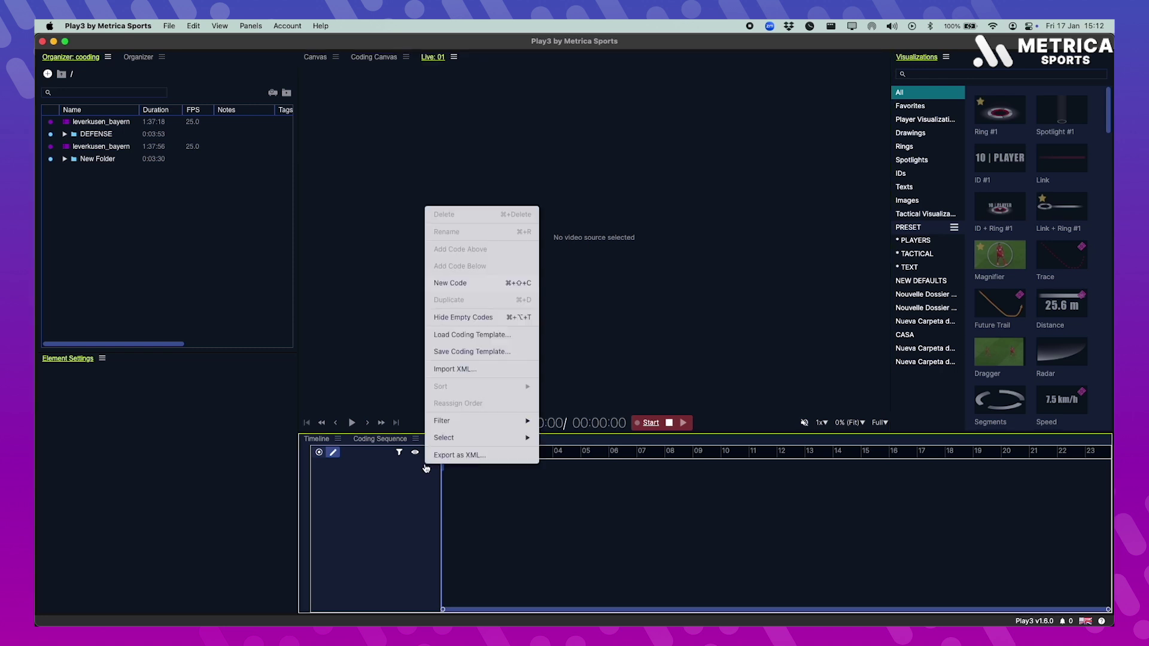
Step: Load TEMPLATE.pl3coding and start the live recording
left_click(465, 334)
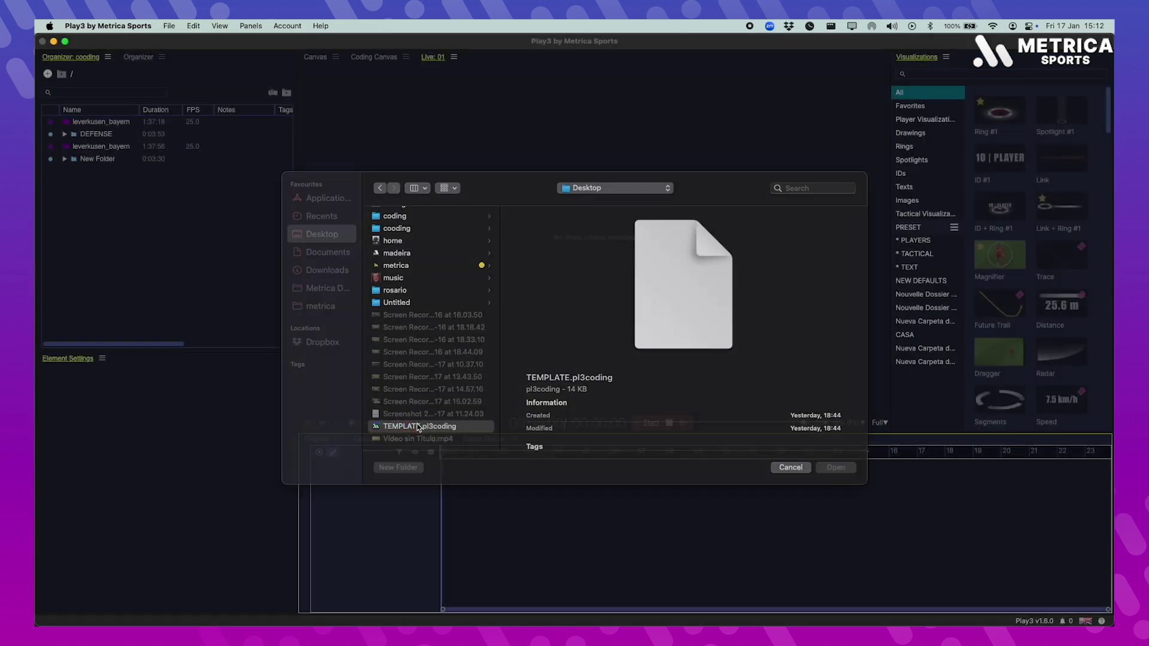
key("Return")
left_click(643, 425)
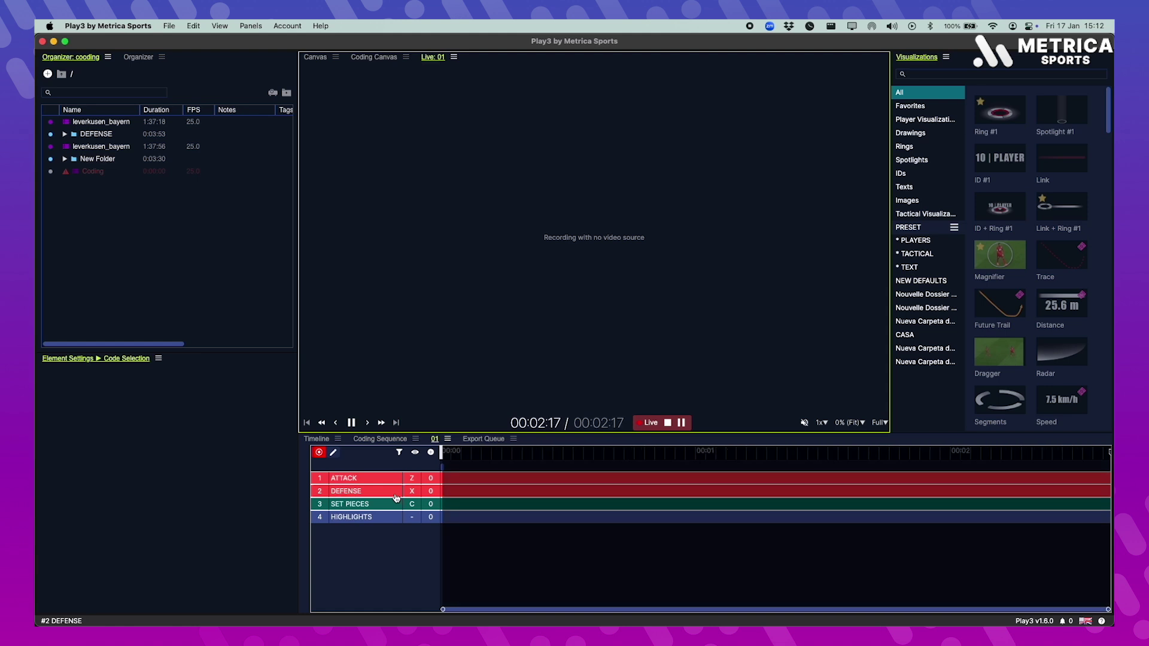
Step: Tag ATTACK, DEFENSE and SET PIECES events live using code buttons and Z/X/C, then stop capturing
left_click(383, 478)
key("x")
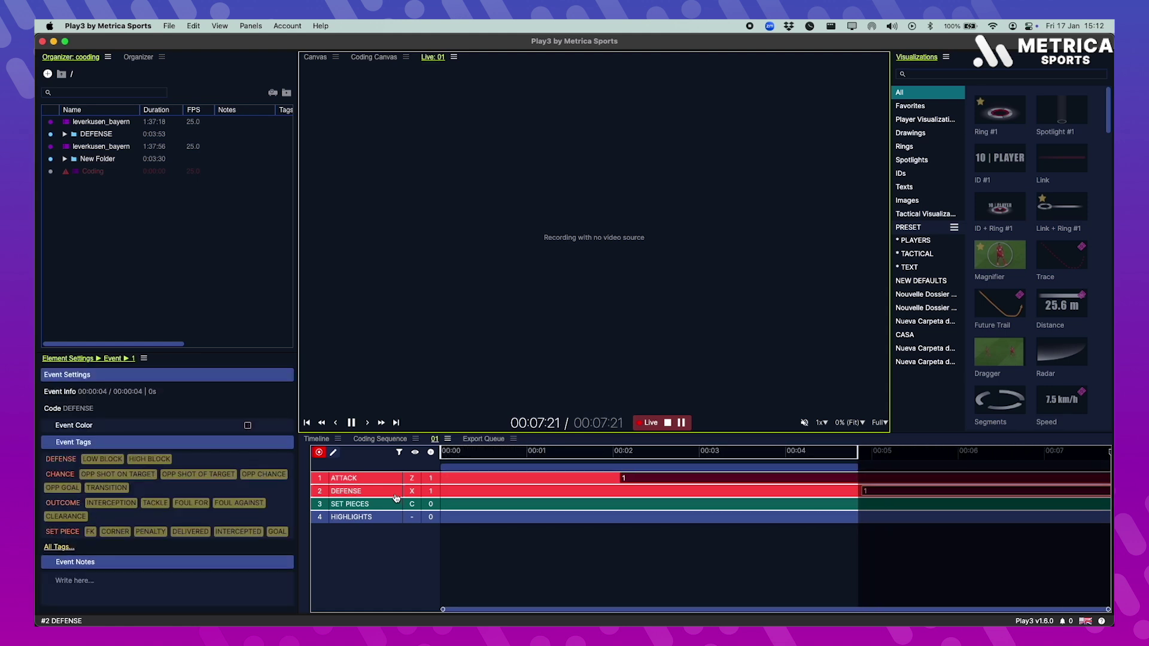
key("c")
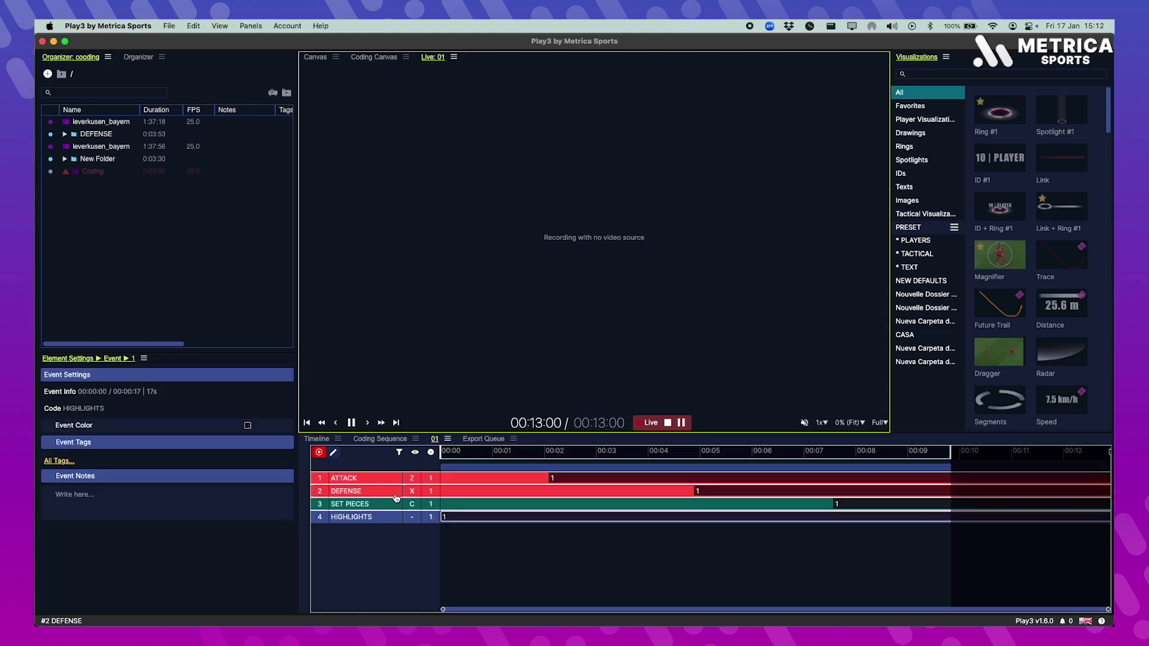
left_click(395, 497)
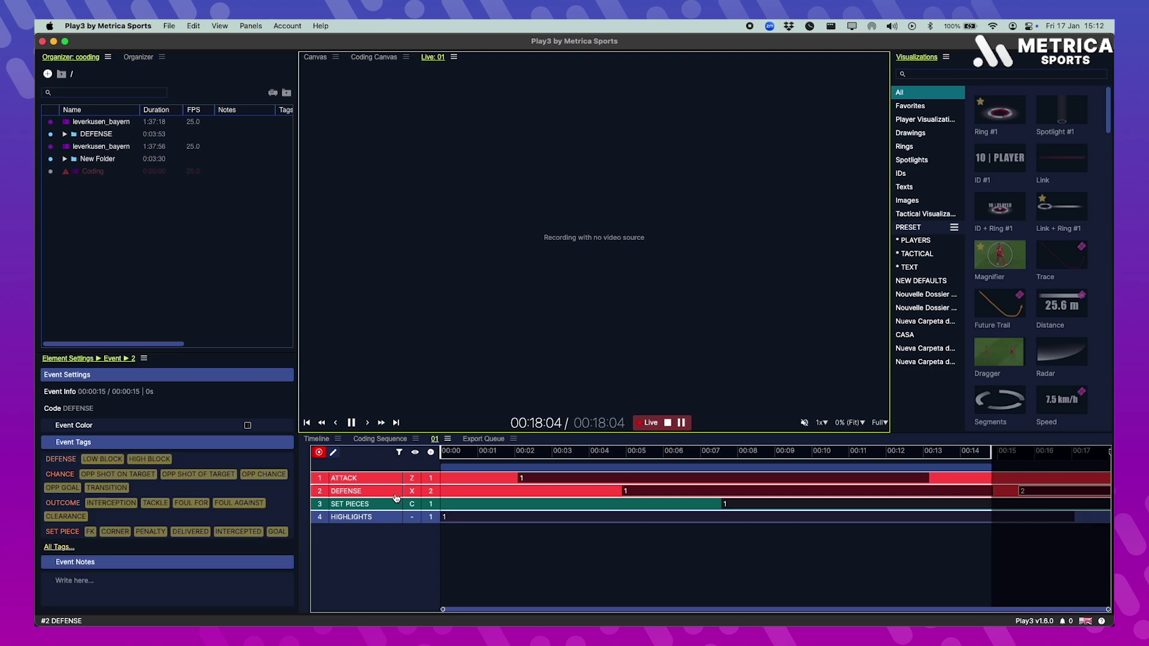
key("z")
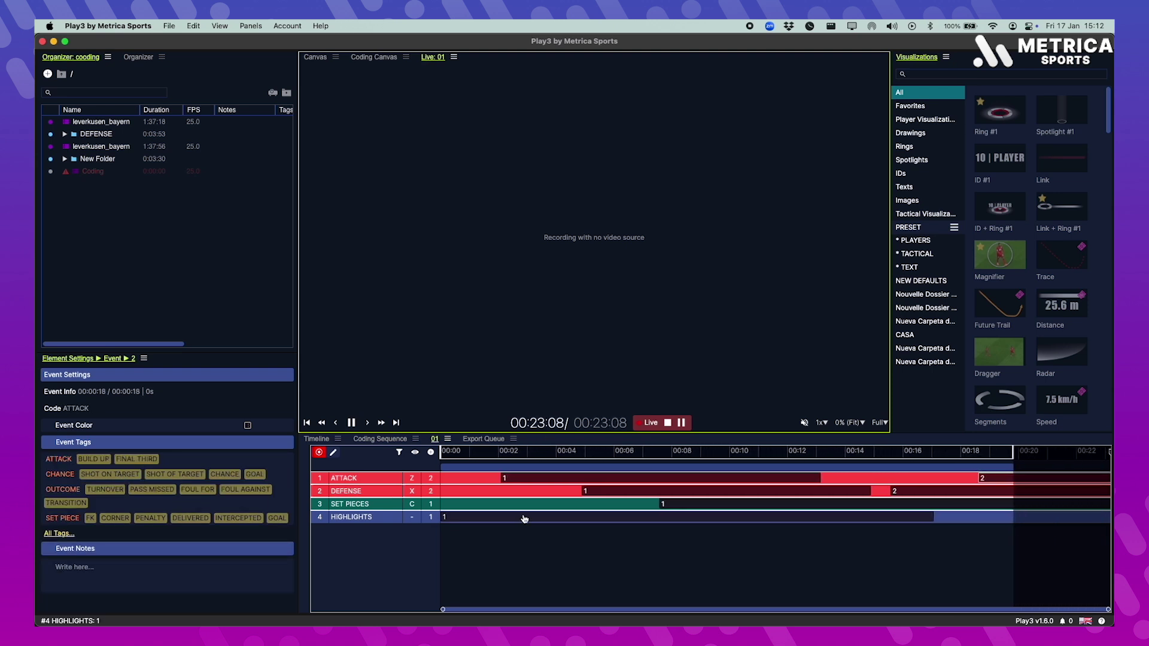
left_click(701, 564)
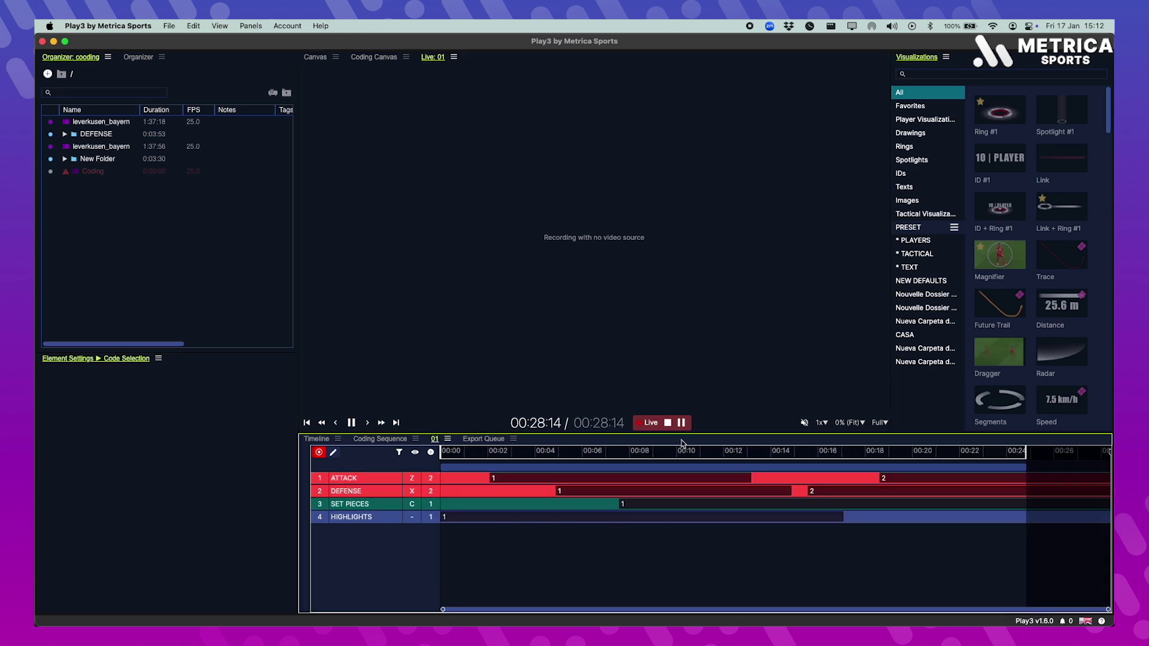
left_click(668, 423)
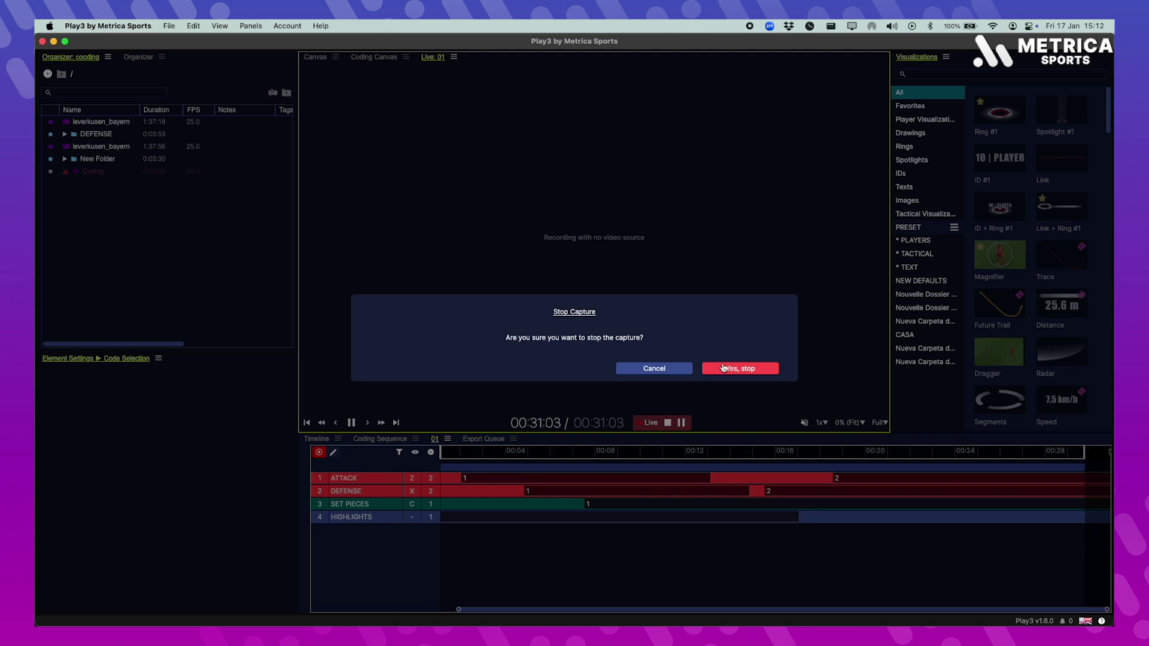
Step: Confirm stopping, then link full_games/Lev_Bay/leverkusen_bayern.mp4 to the Coding item
left_click(724, 367)
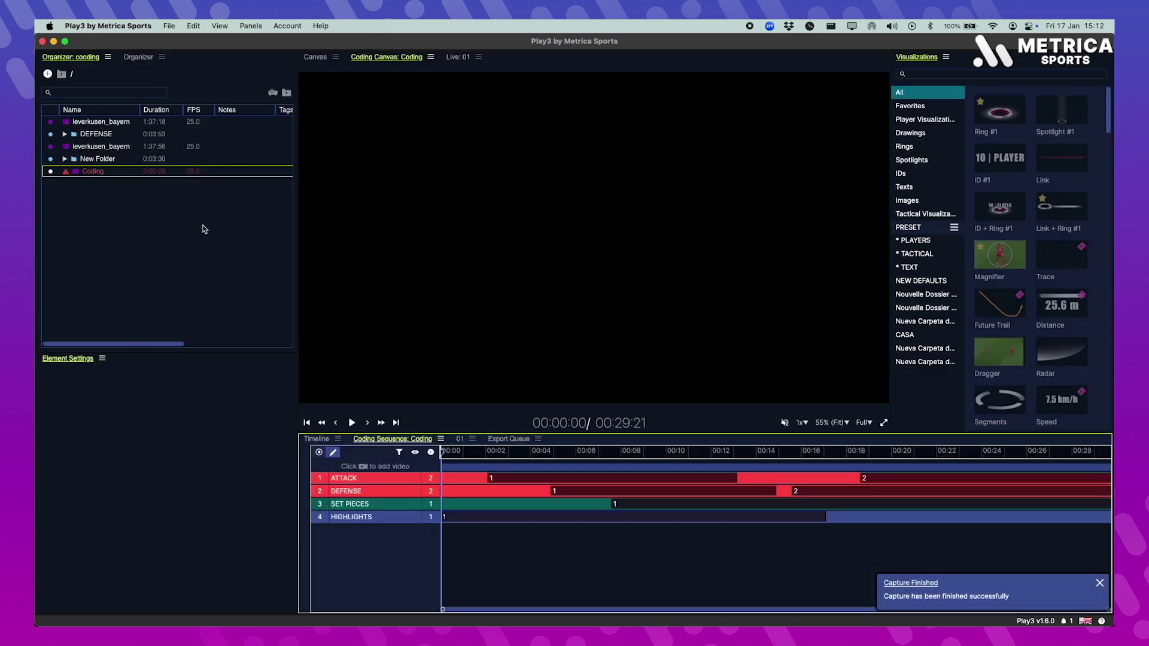
left_click(82, 174)
right_click(96, 175)
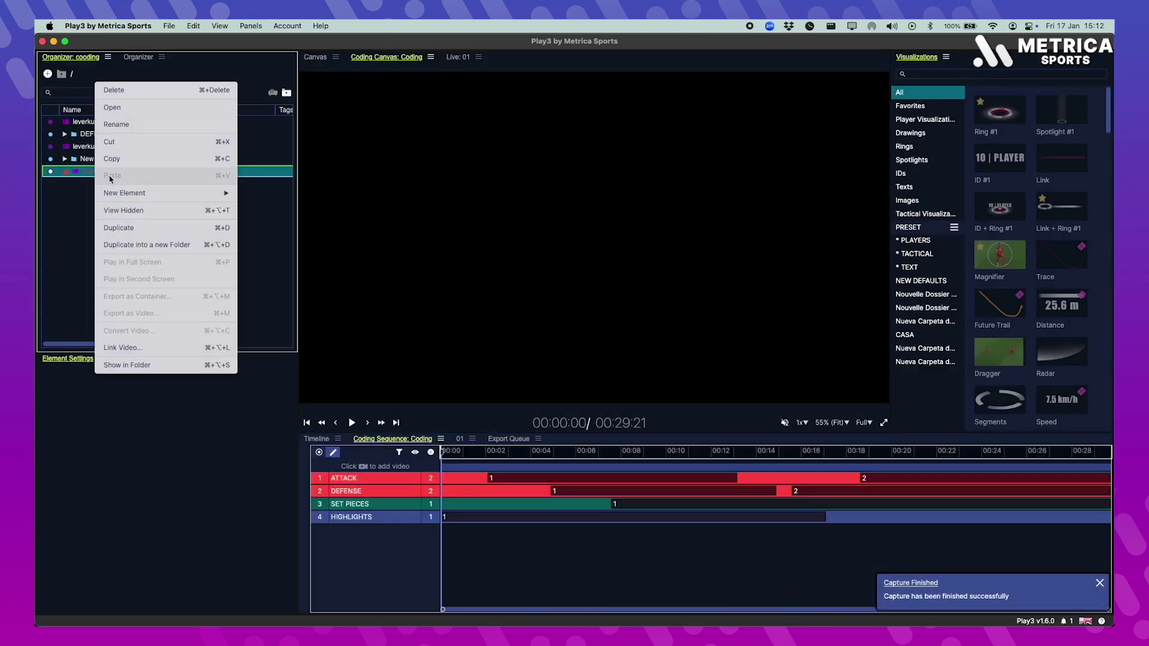
left_click(191, 354)
left_click(778, 218)
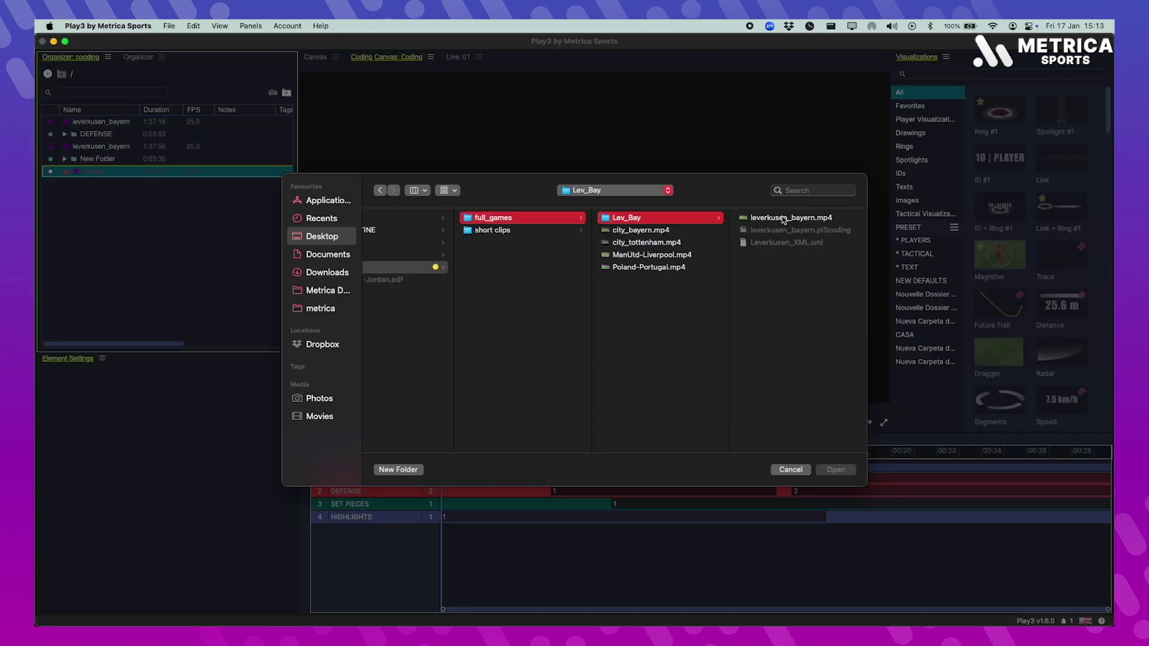
double_click(785, 220)
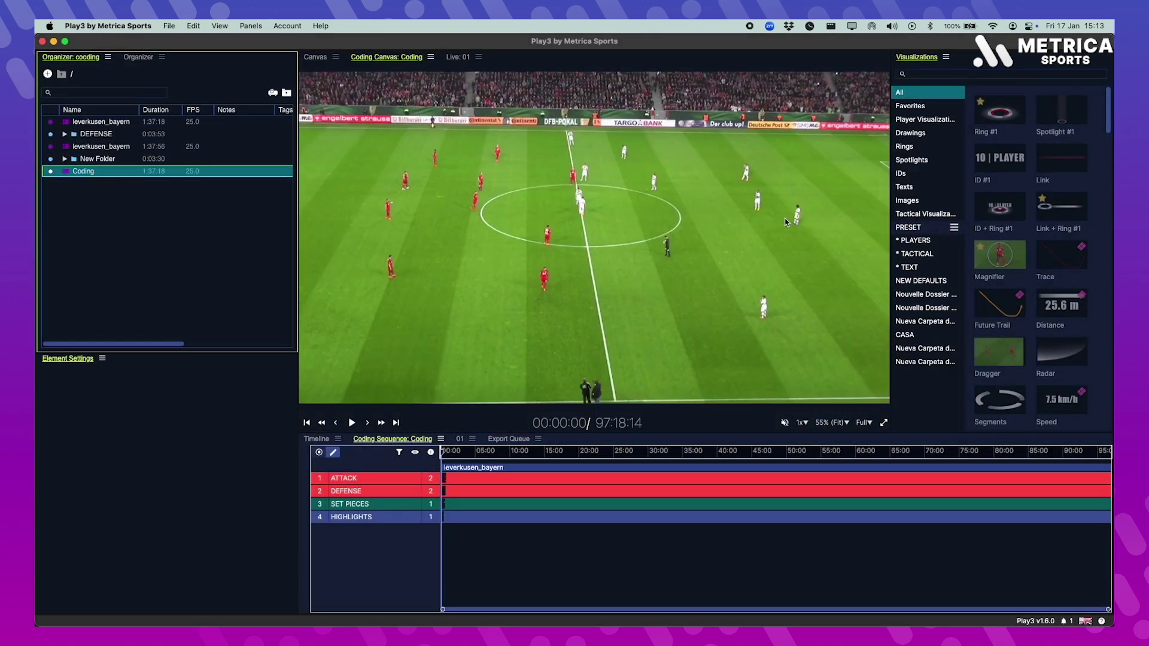
scroll(443, 565, "up", 10)
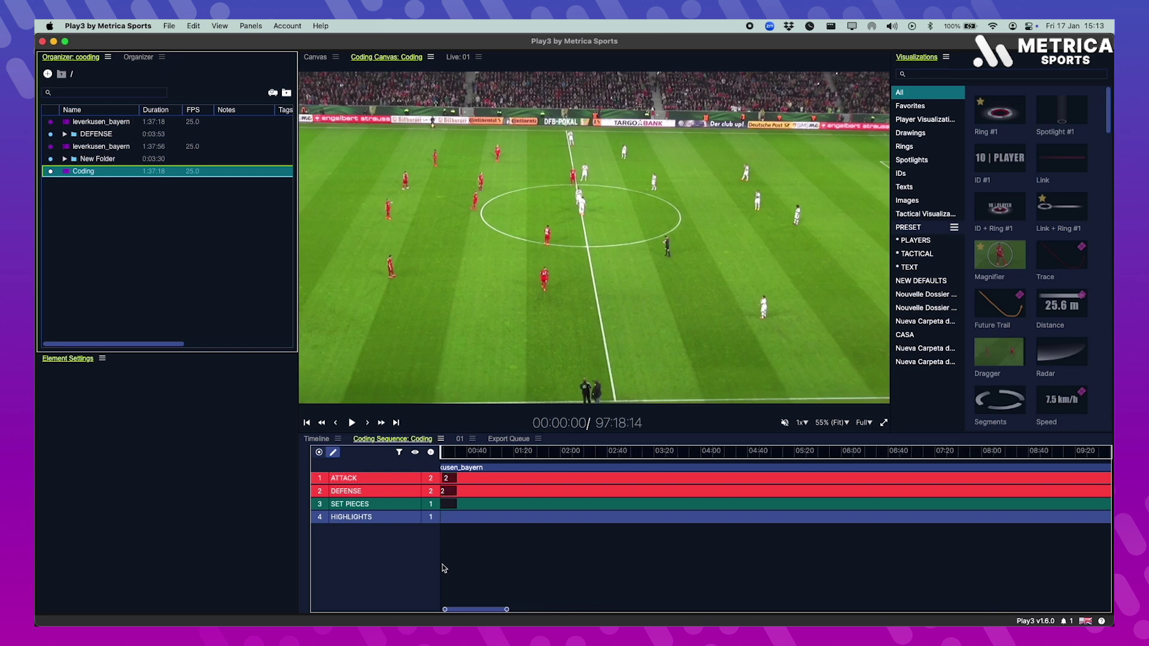
Step: Go to the first DEFENSE clip and start automatic field tracking on it
left_click(453, 492)
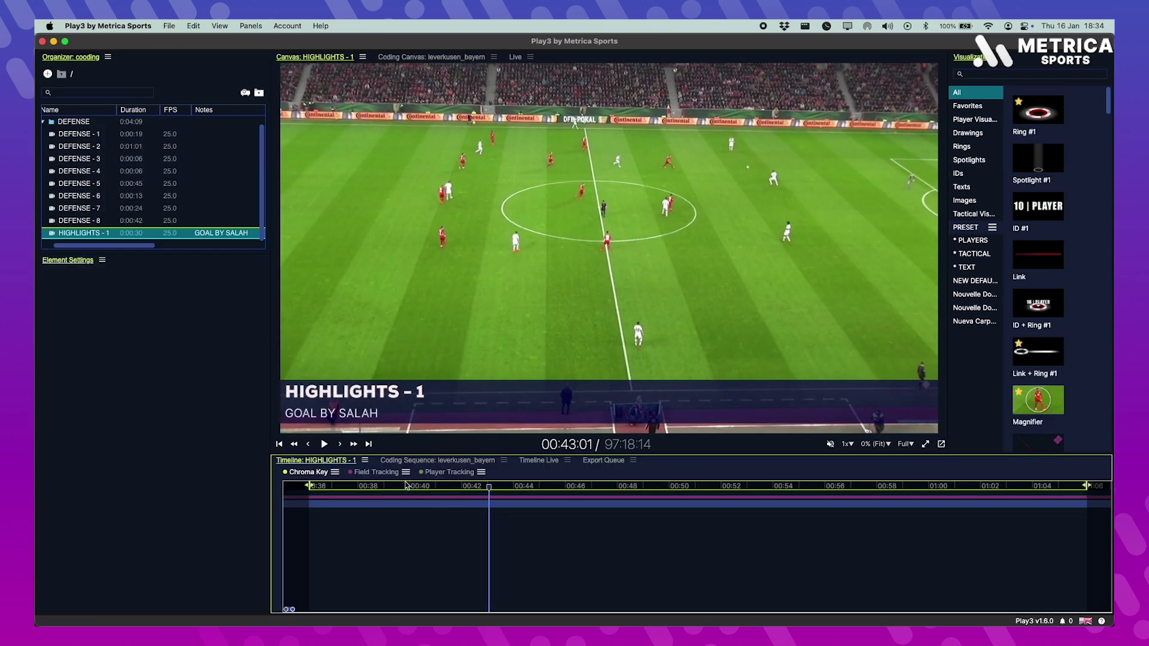
left_click(380, 474)
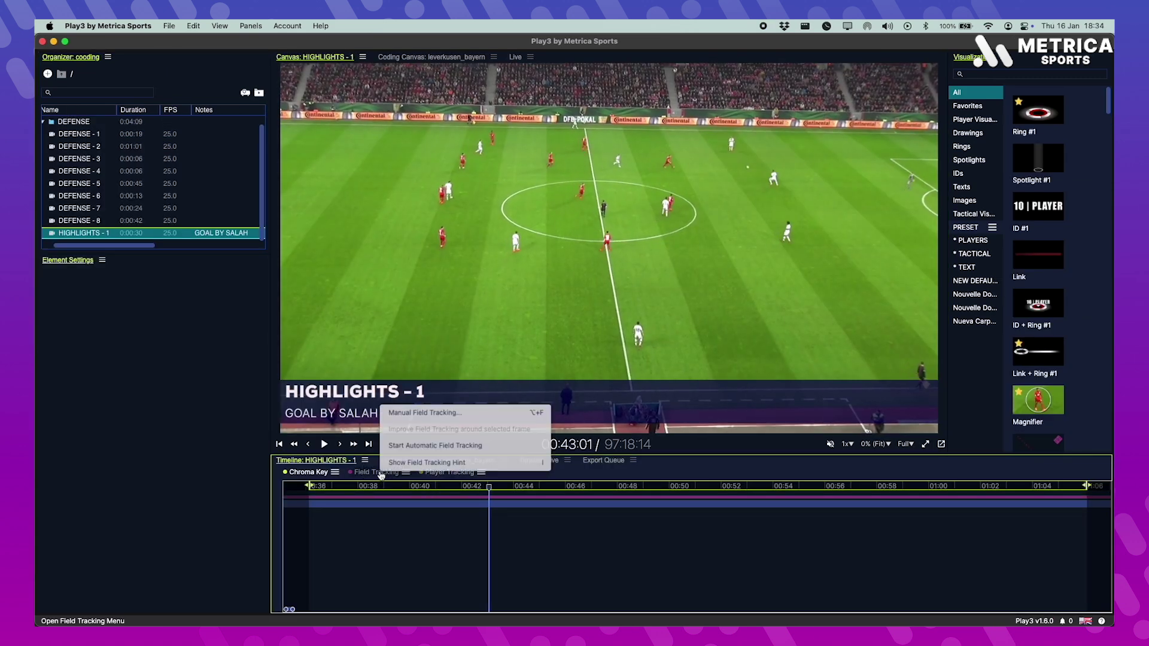
left_click(404, 446)
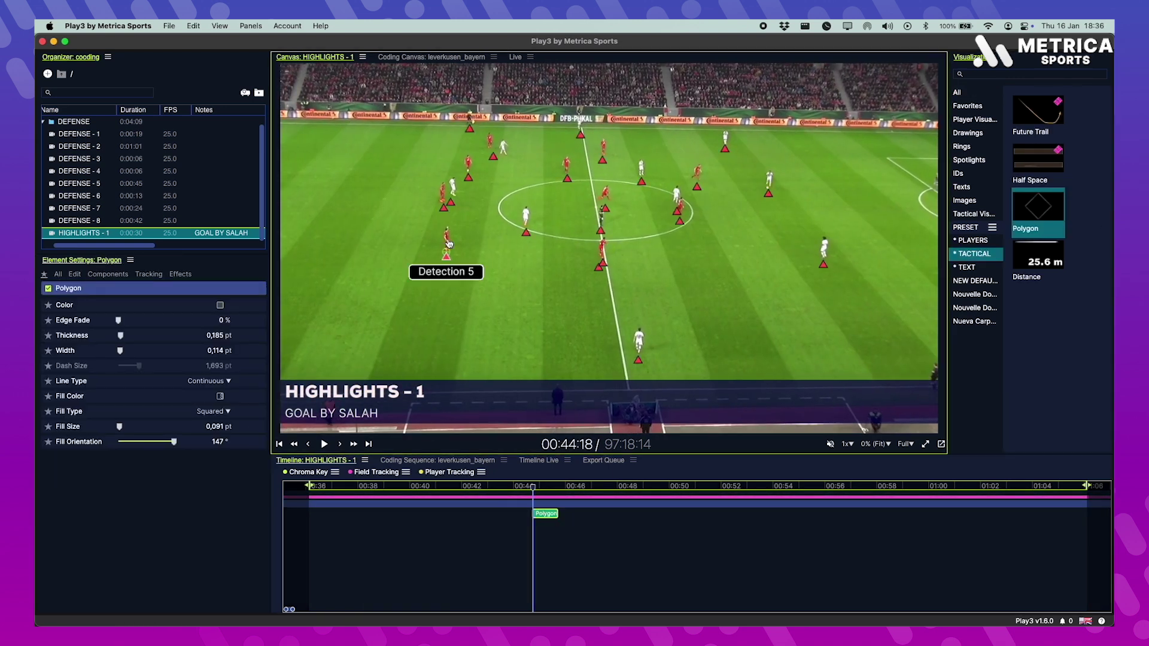
Step: Pin a six-corner polygon to the red players and process, then stop, player tracking
left_click(467, 172)
left_click(489, 142)
left_click(602, 147)
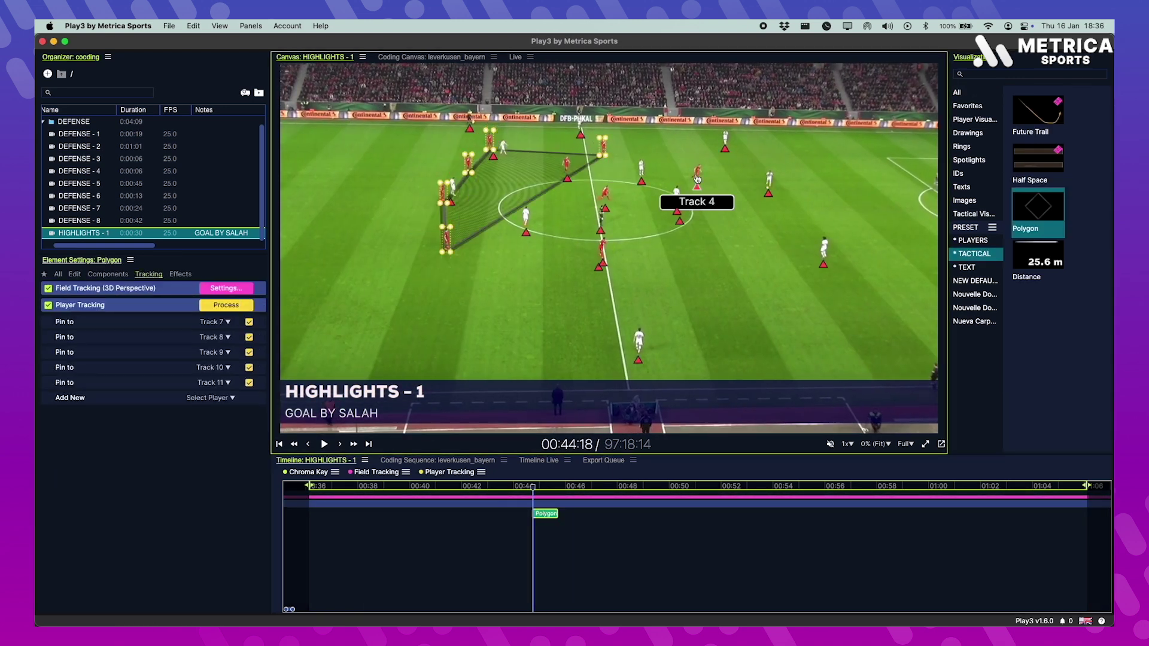
left_click(697, 173)
left_click(682, 218)
left_click(602, 264)
left_click(241, 307)
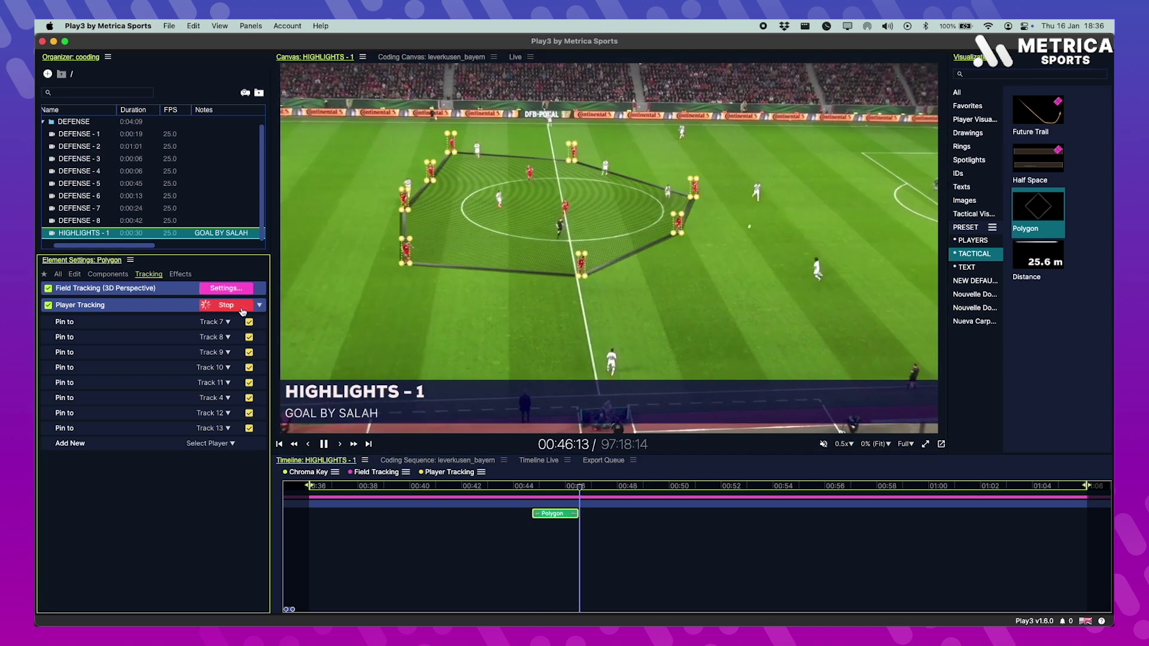
left_click(243, 311)
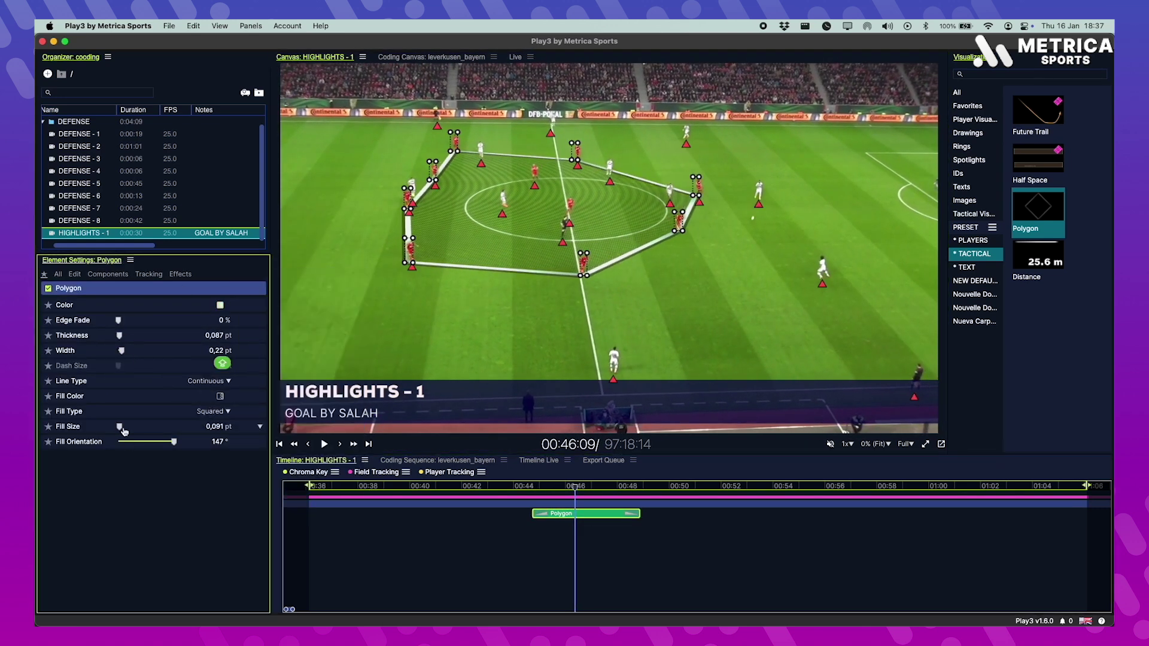
Step: Review the tracked polygon from 00:45:18 and add a distance measurement
left_click(556, 543)
key("space")
left_click_drag(589, 542, 559, 544)
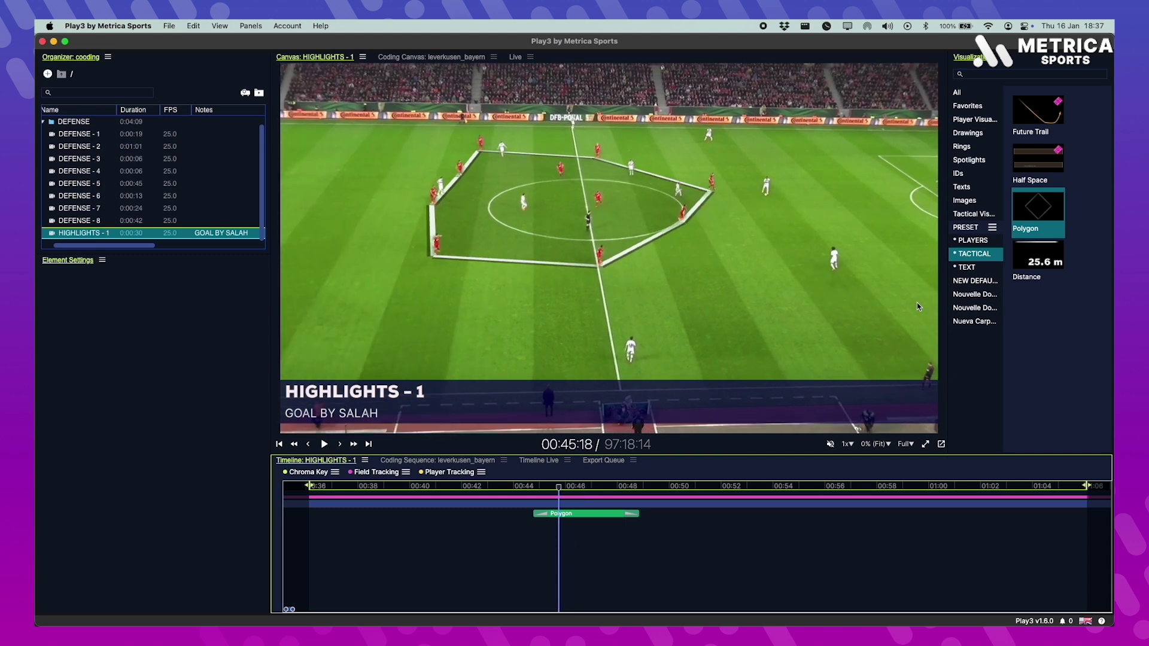
left_click(1057, 264)
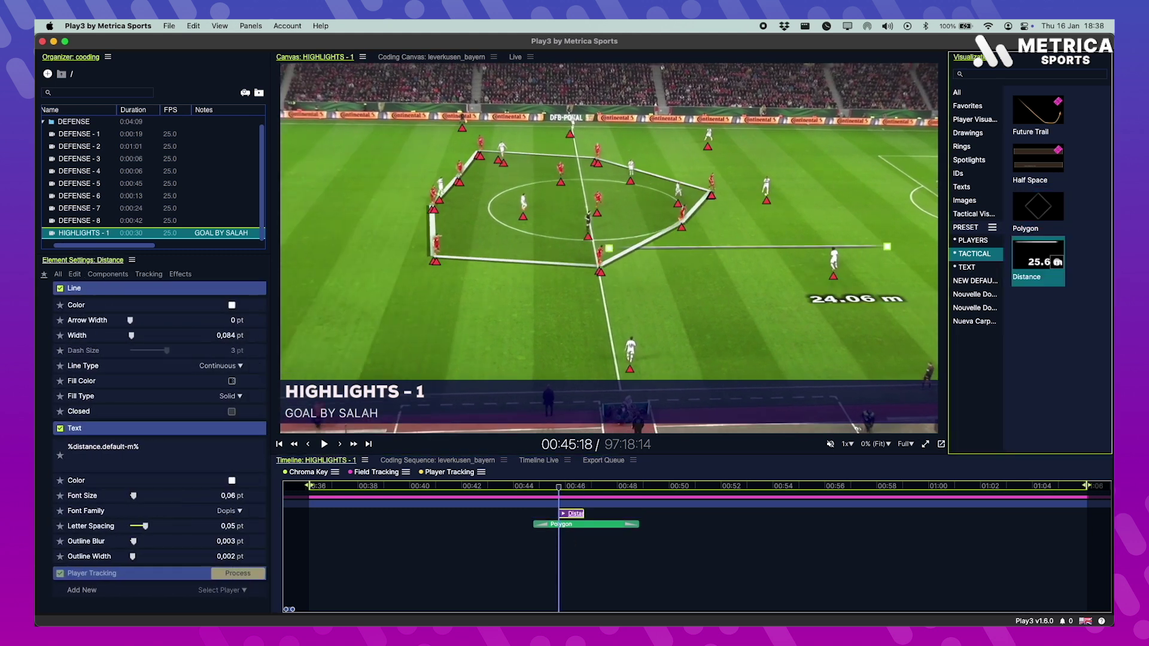
Step: Pin the distance line's ends to the Track 8 and Track 4 players, and lengthen its clip
left_click(433, 198)
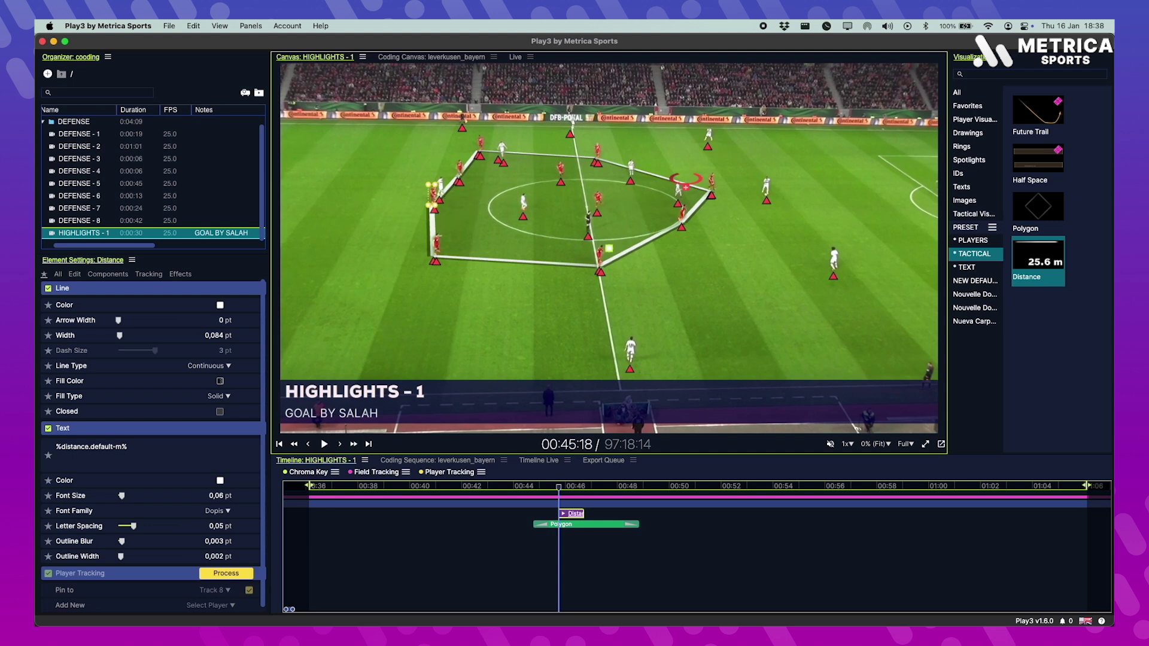
left_click(712, 184)
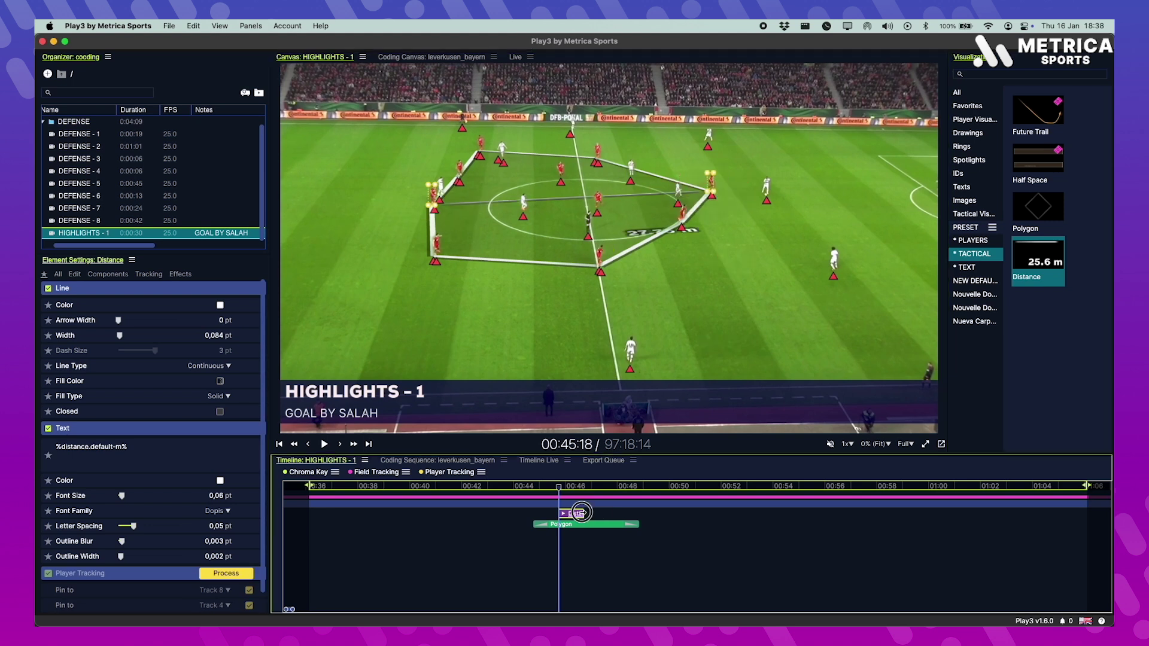
left_click_drag(583, 513, 637, 513)
Step: Preview the tracked line from around 00:46, then slide the distance label left
left_click(590, 564)
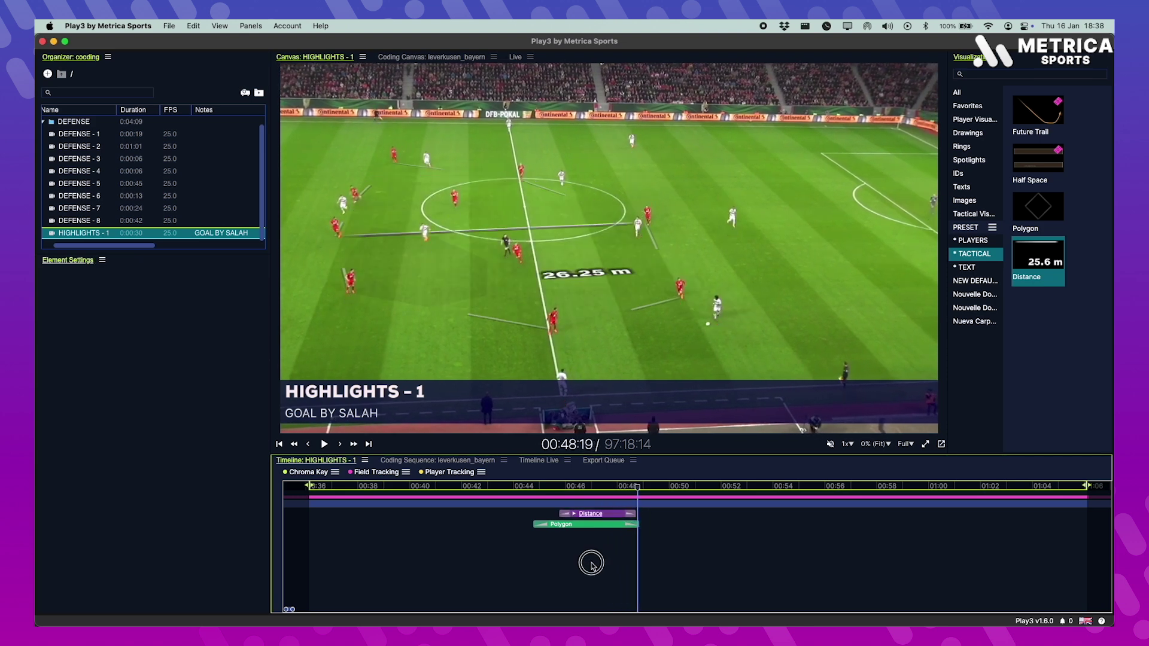
left_click(570, 561)
key("space")
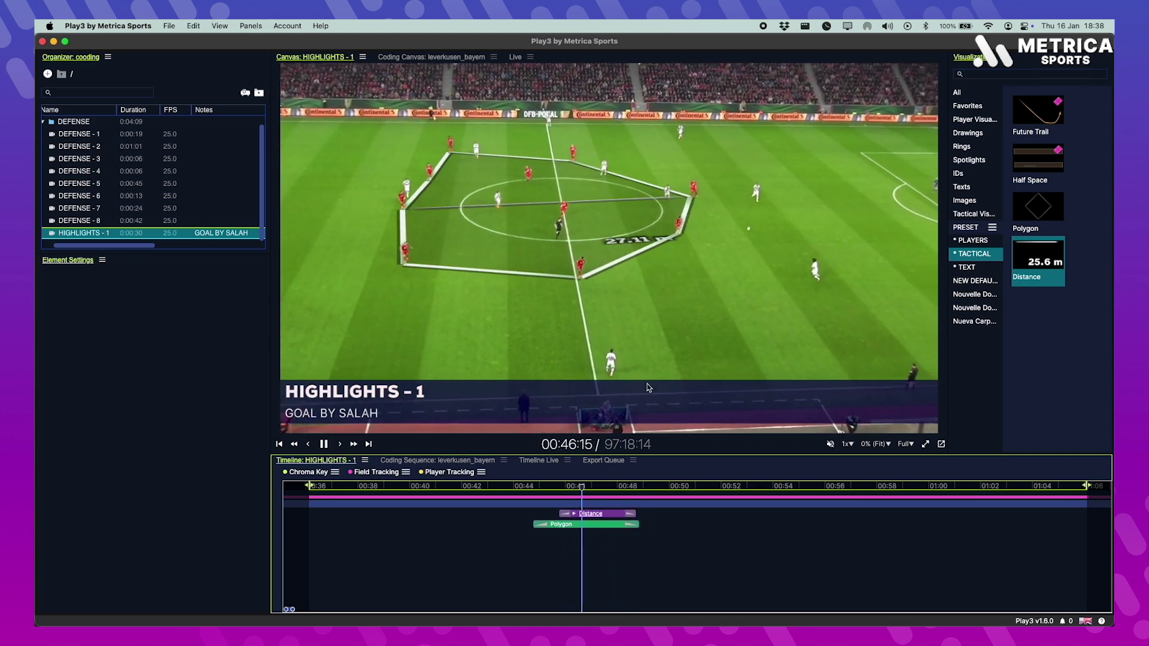
key("space")
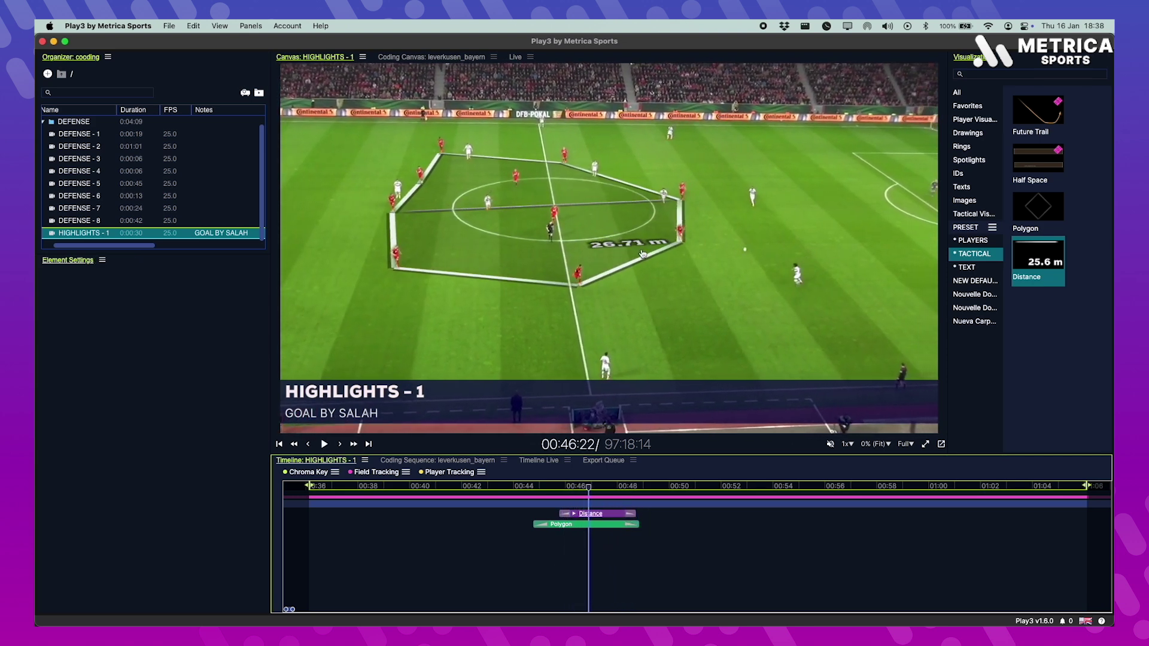
left_click(610, 515)
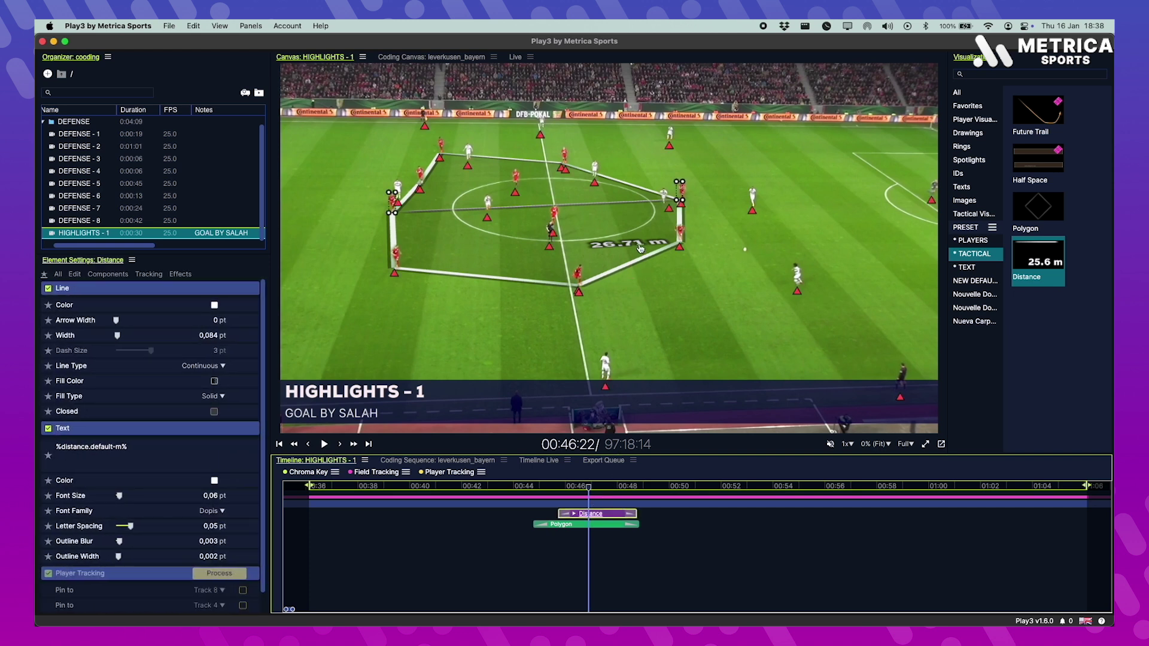
left_click_drag(639, 249, 561, 226)
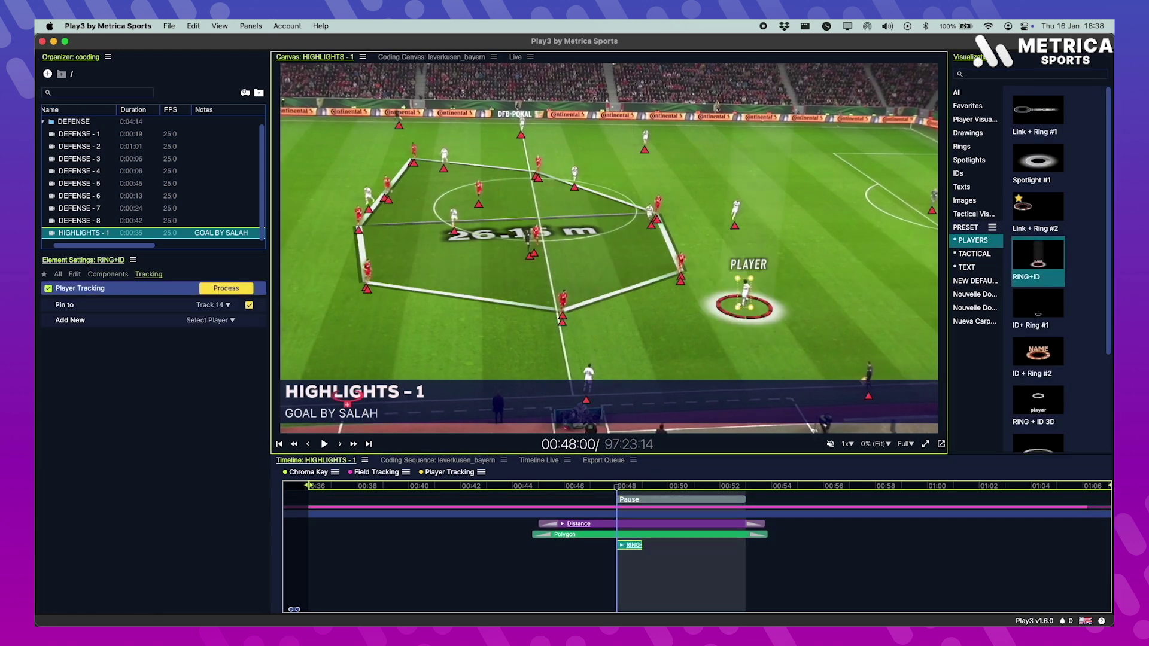
Step: Label the ringed player 'PRESS AGAINST THE LINE' and draw an arrow from him across the pitch
type("PRESS AGAINST THE LINE")
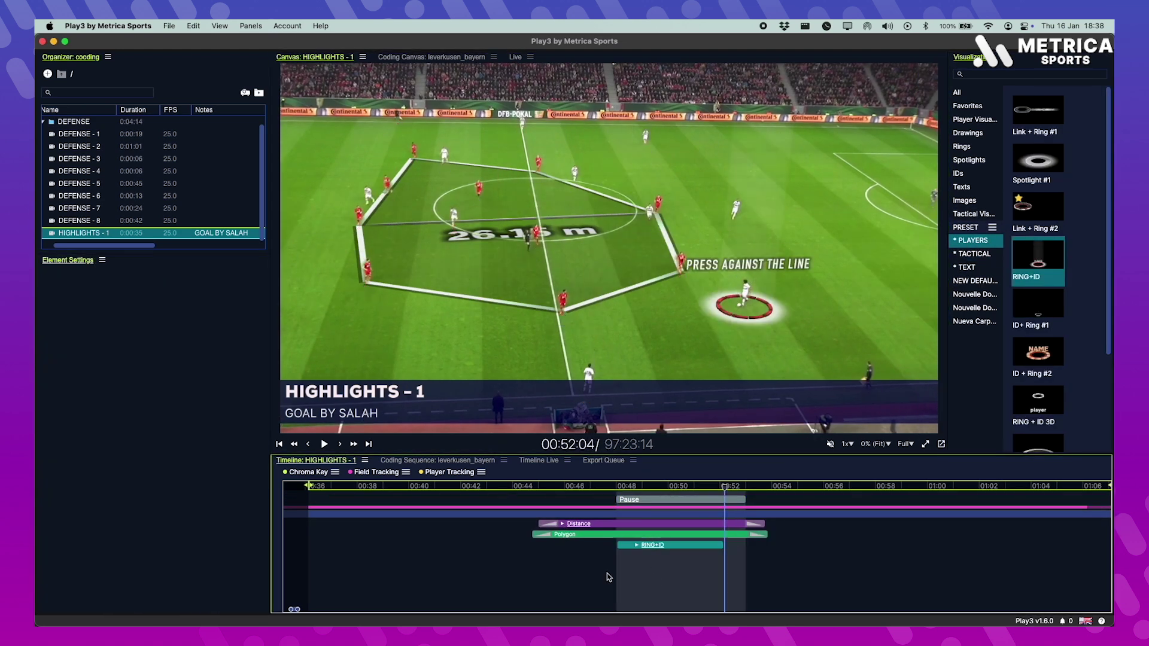
left_click(1056, 168)
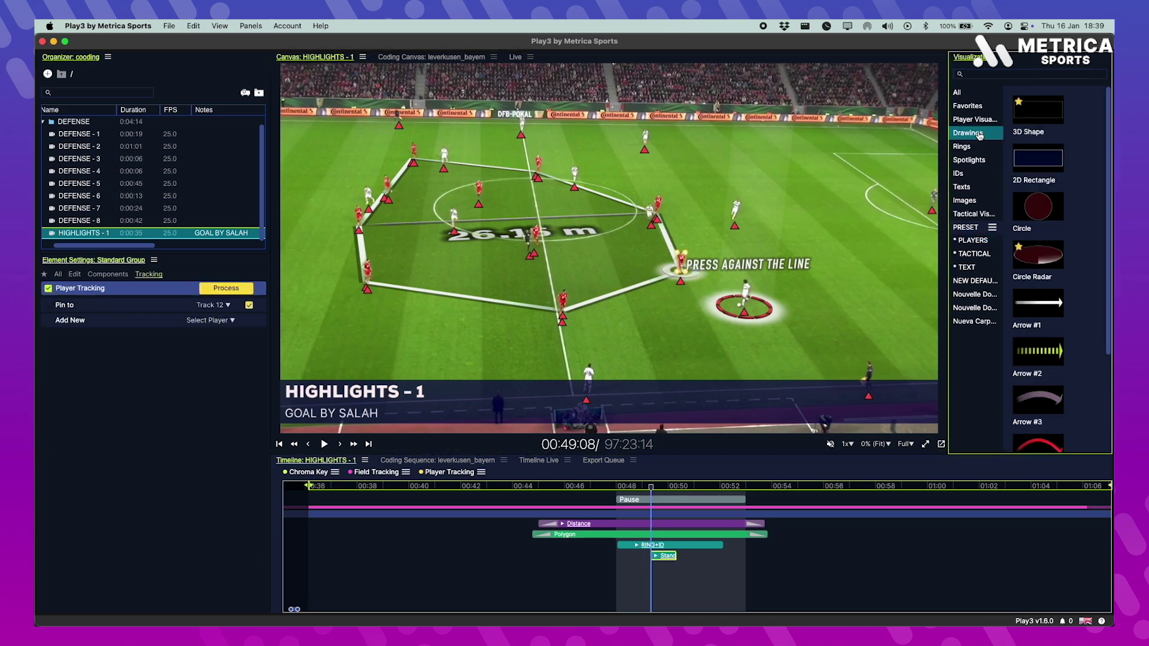
left_click_drag(689, 281, 720, 316)
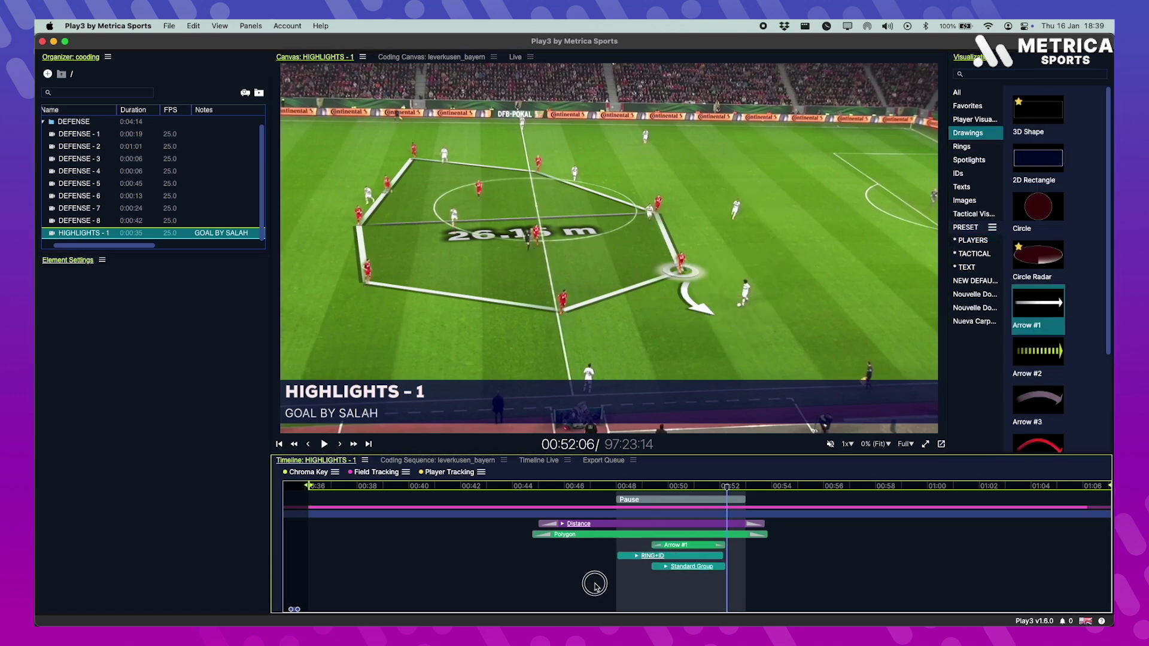
Step: Around 00:50, place a Circle Radar spotlight near the ringed player beside the curved arrows
left_click(684, 487)
left_click(667, 545)
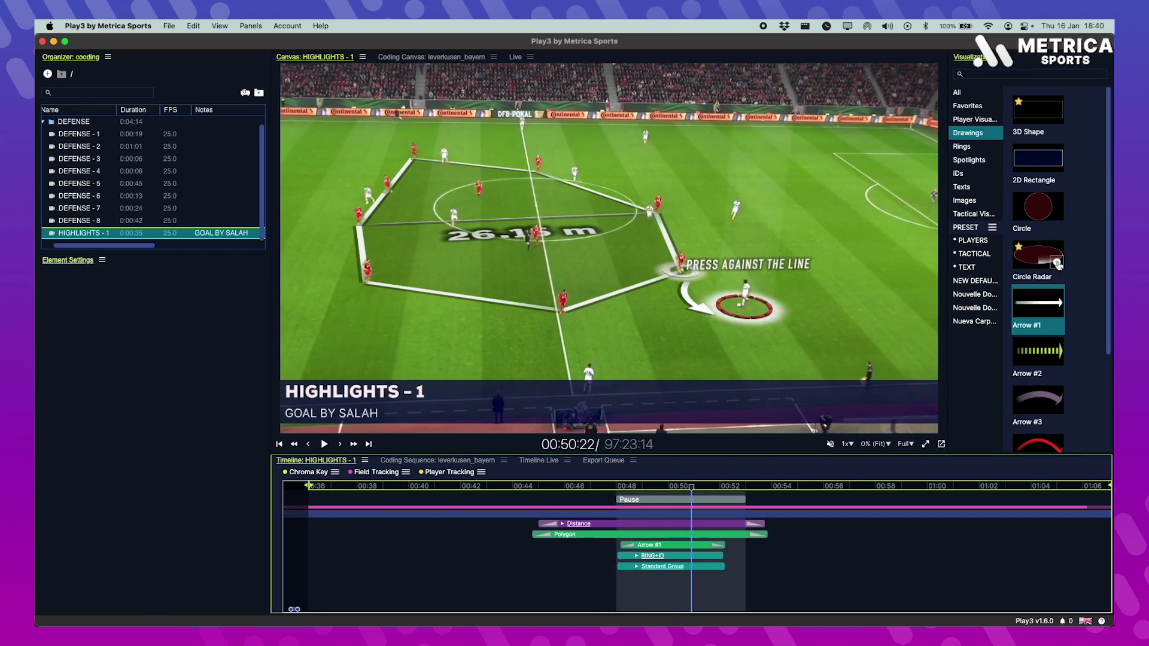
left_click_drag(1058, 266, 770, 341)
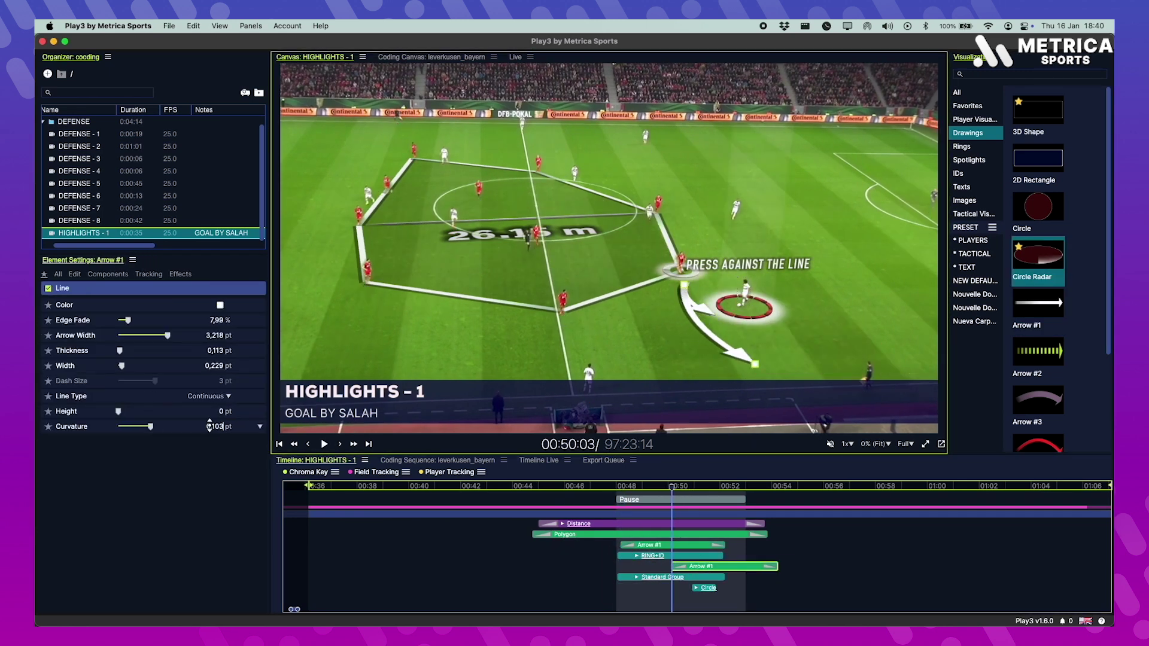
left_click(144, 390)
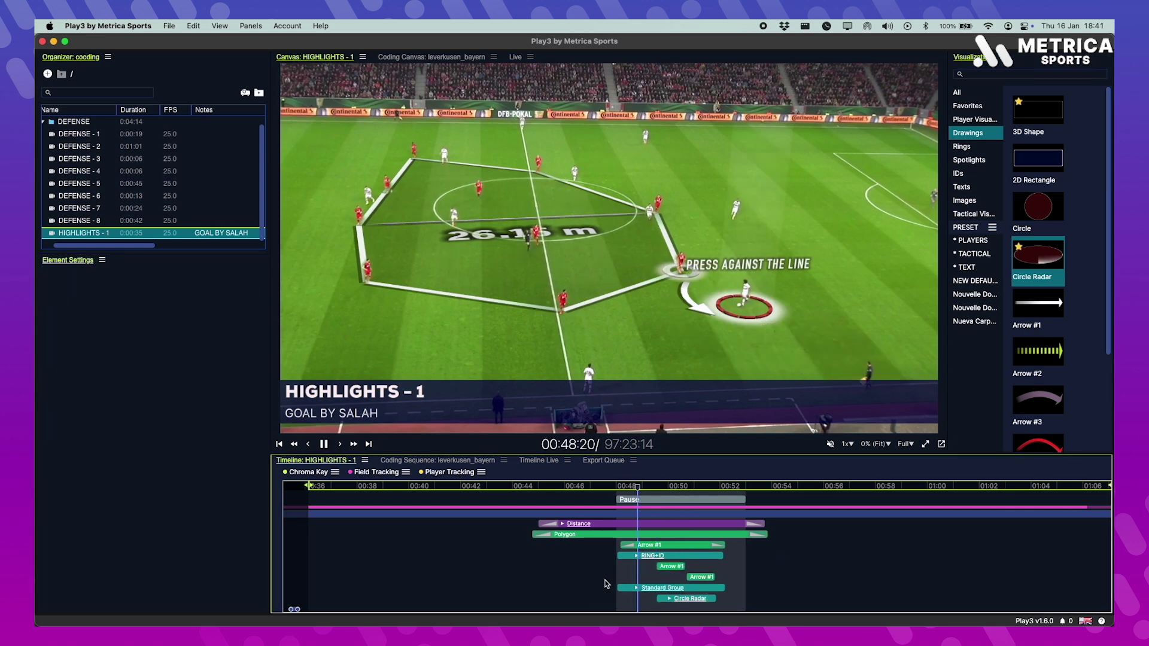
Step: Make all graphic clips end together at 00:52:05
left_click(649, 546)
key("space")
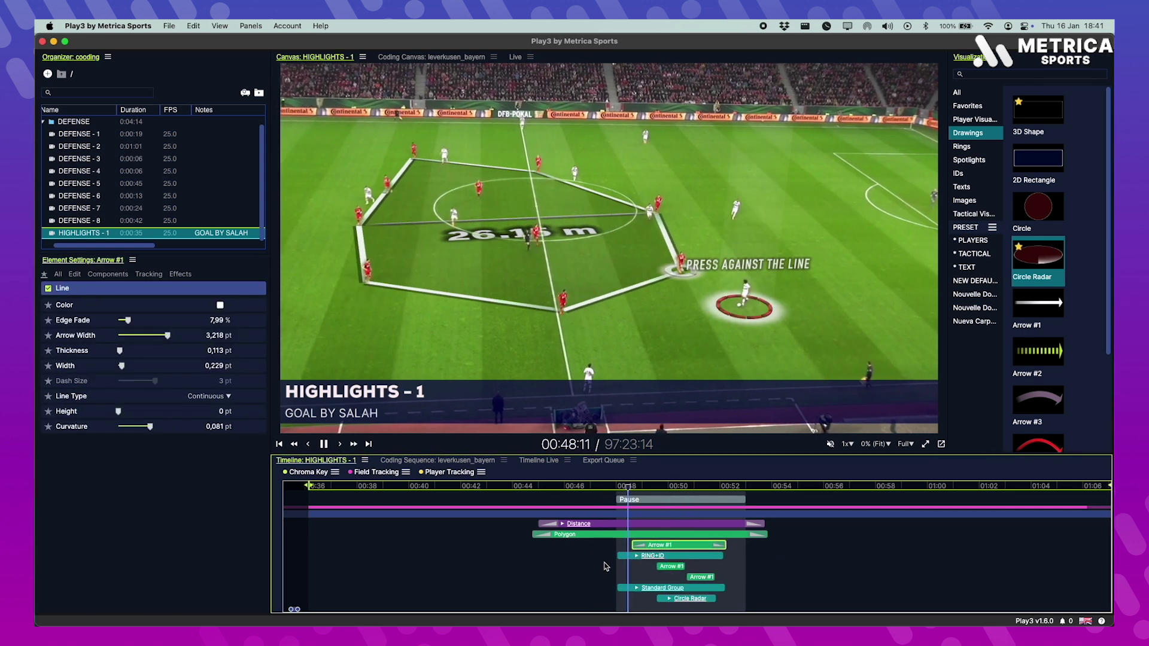
key("space")
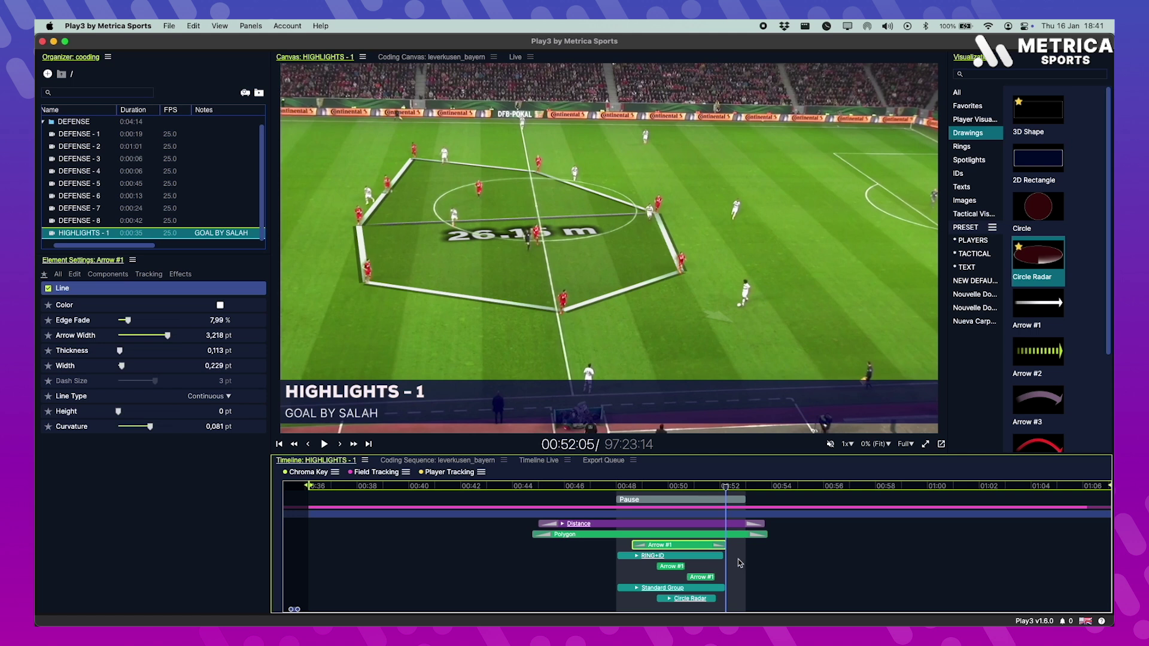
key("super+a")
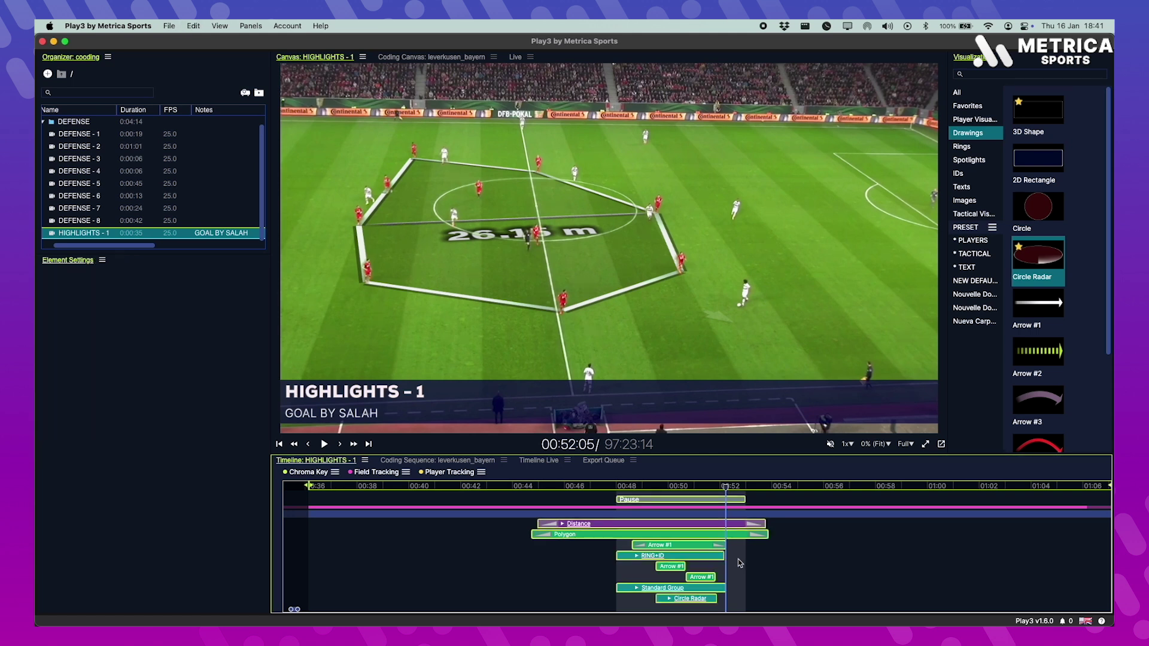
key("o")
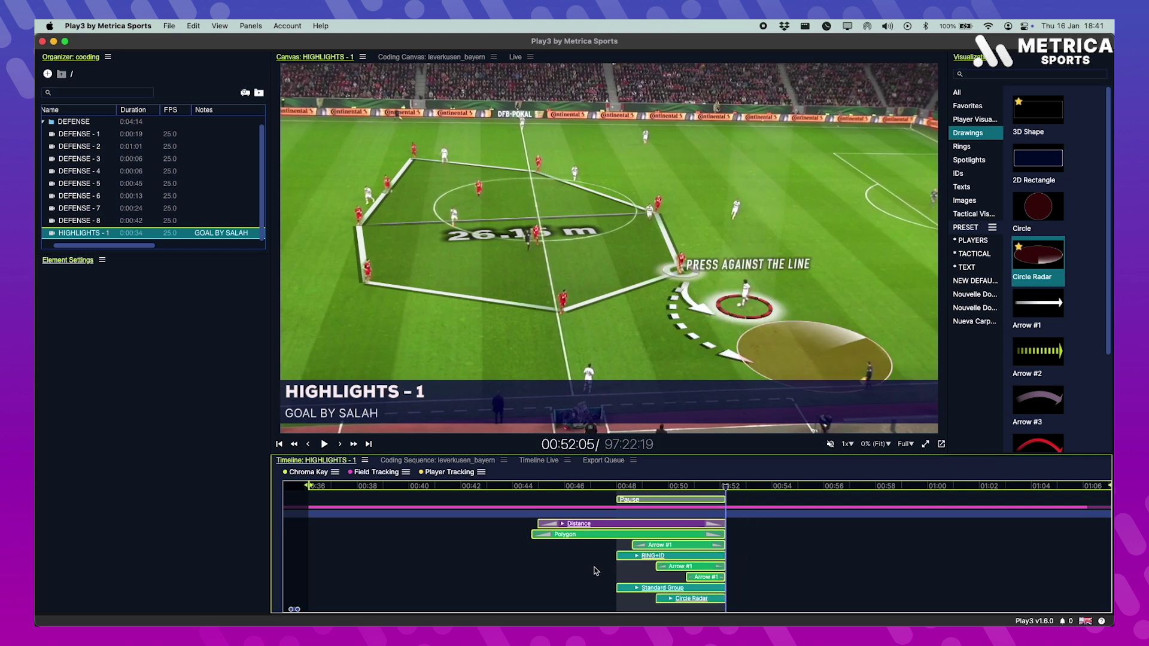
Step: Review the trimmed graphics from 00:47, then start player tracking for the Standard Group
left_click(591, 575)
left_click(593, 575)
key("space")
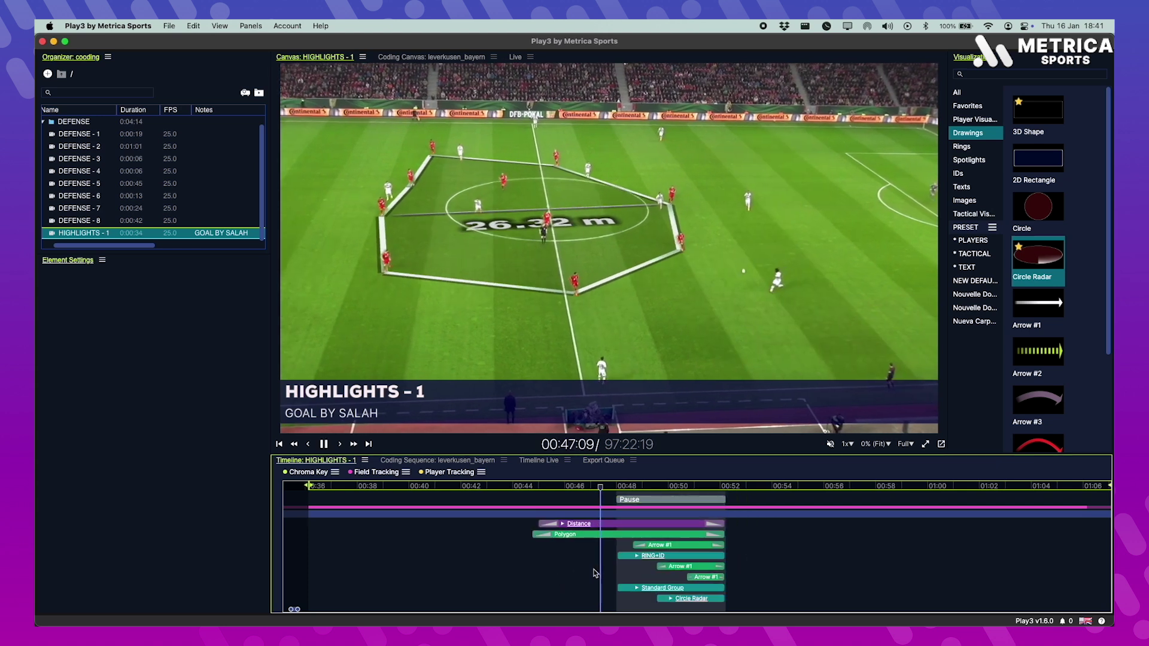
key("space")
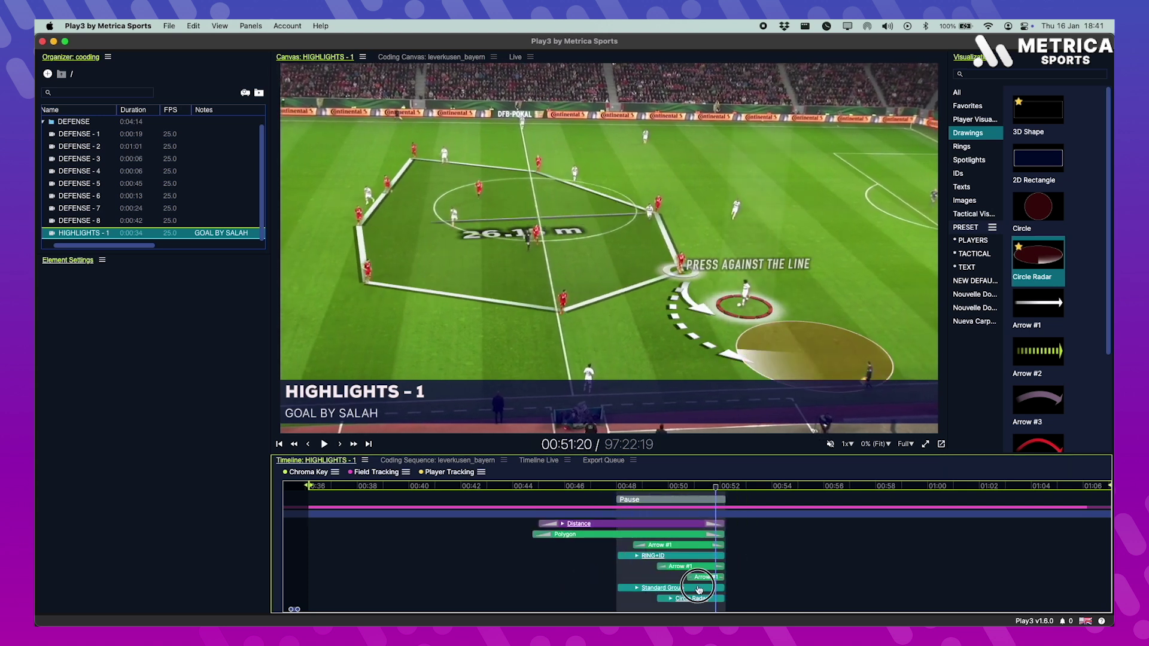
left_click(662, 588)
left_click(472, 472)
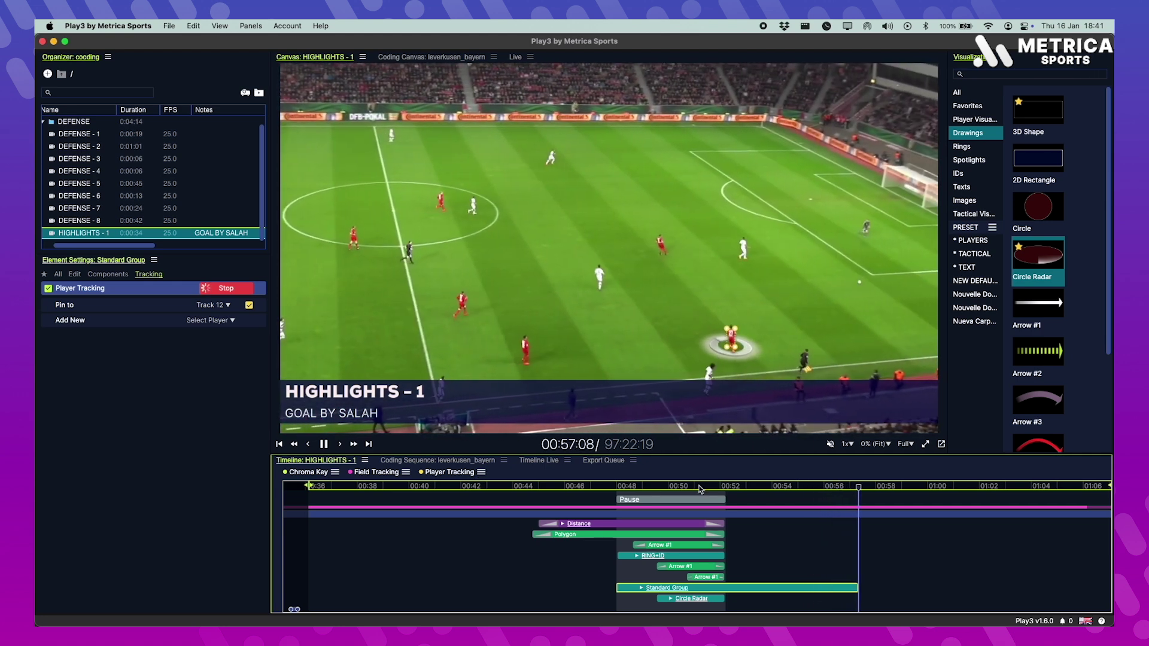
Step: End the Standard Group tracking and add the dark shadowed grass to the Chroma Key colours
key("space")
left_click(759, 572)
left_click(308, 473)
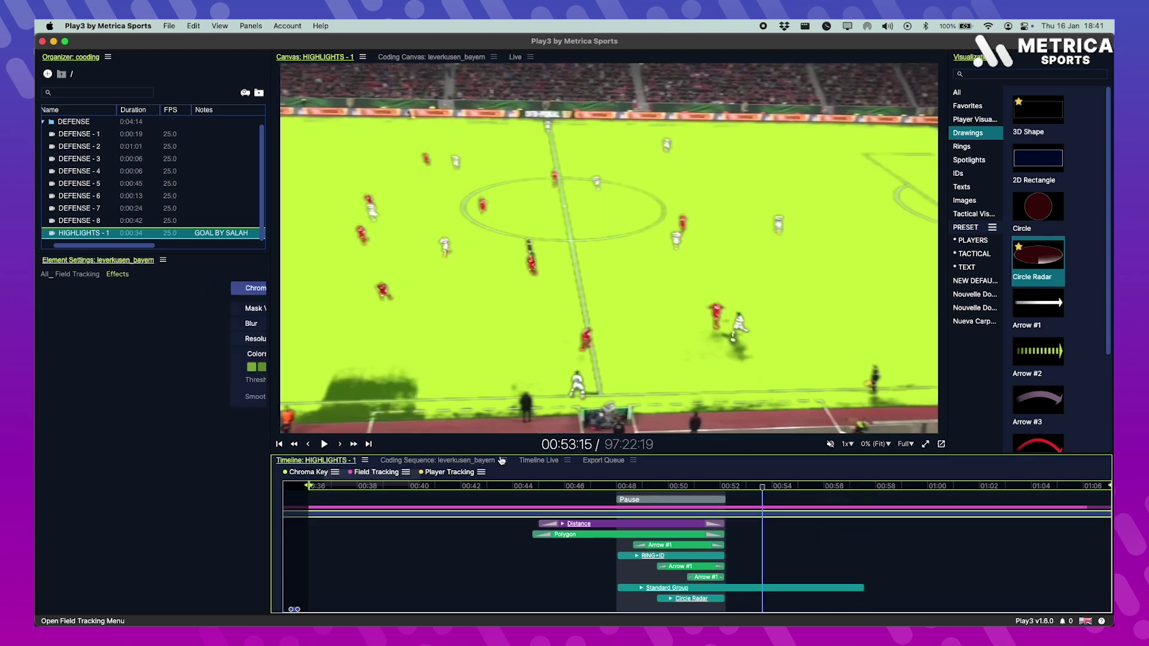
left_click(382, 388)
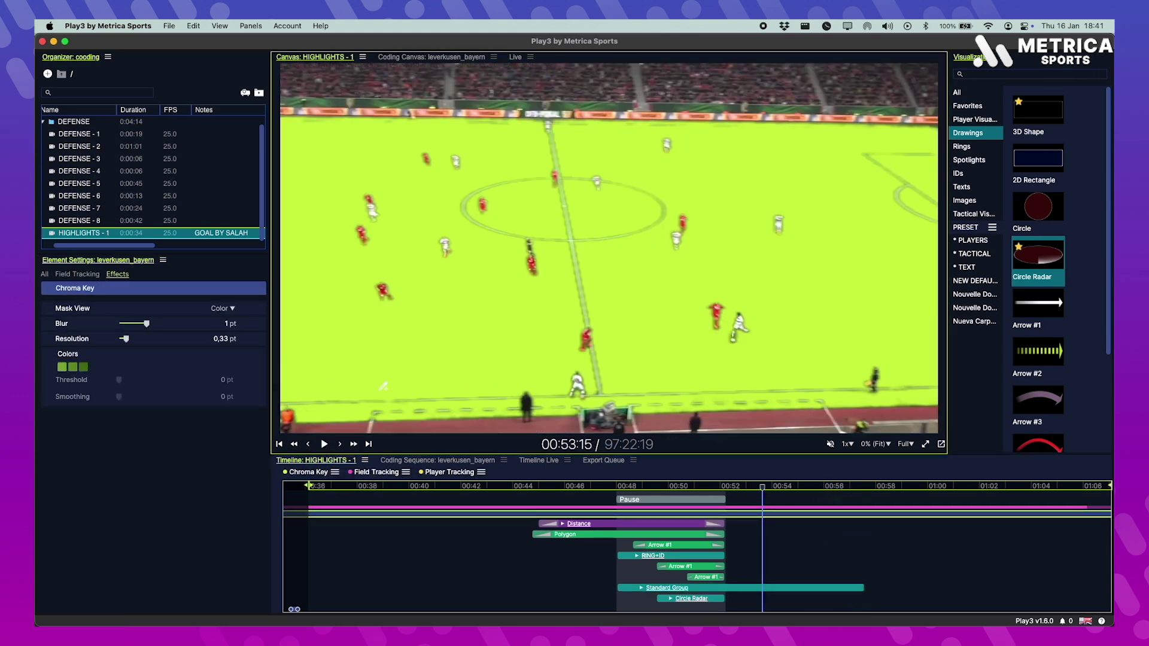
left_click(599, 497)
key("space")
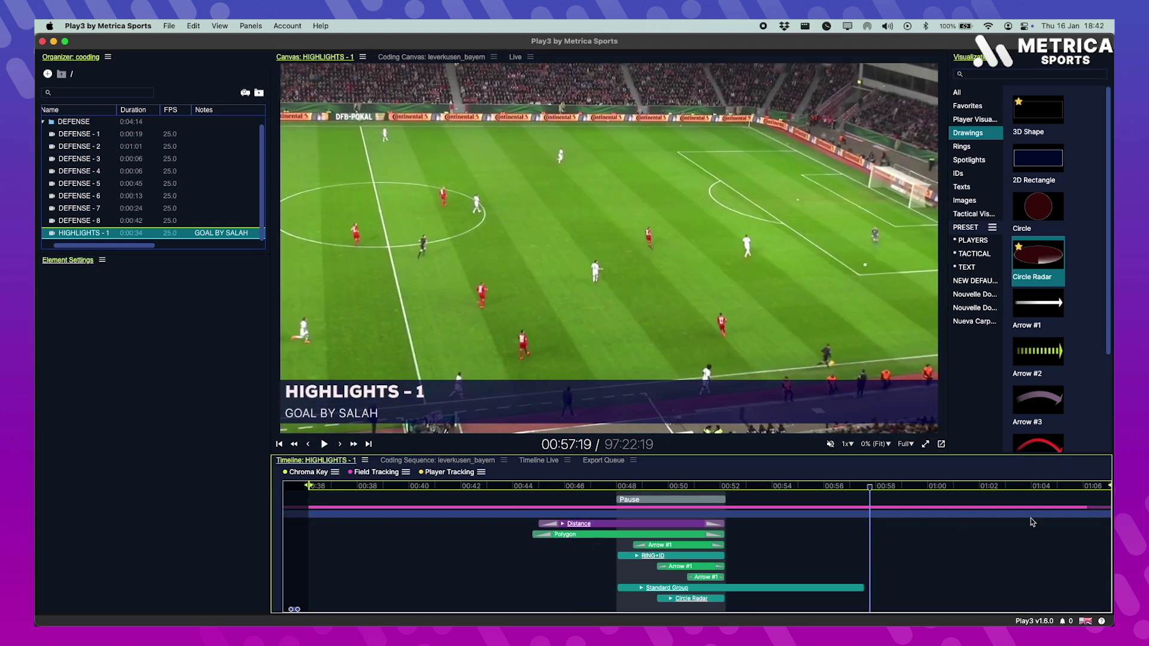
Step: Trim the clip to run from 00:43:13 to 00:58:00 and play it
left_click_drag(1110, 489, 874, 506)
left_click_drag(539, 587, 520, 587)
left_click_drag(307, 489, 518, 486)
key("space")
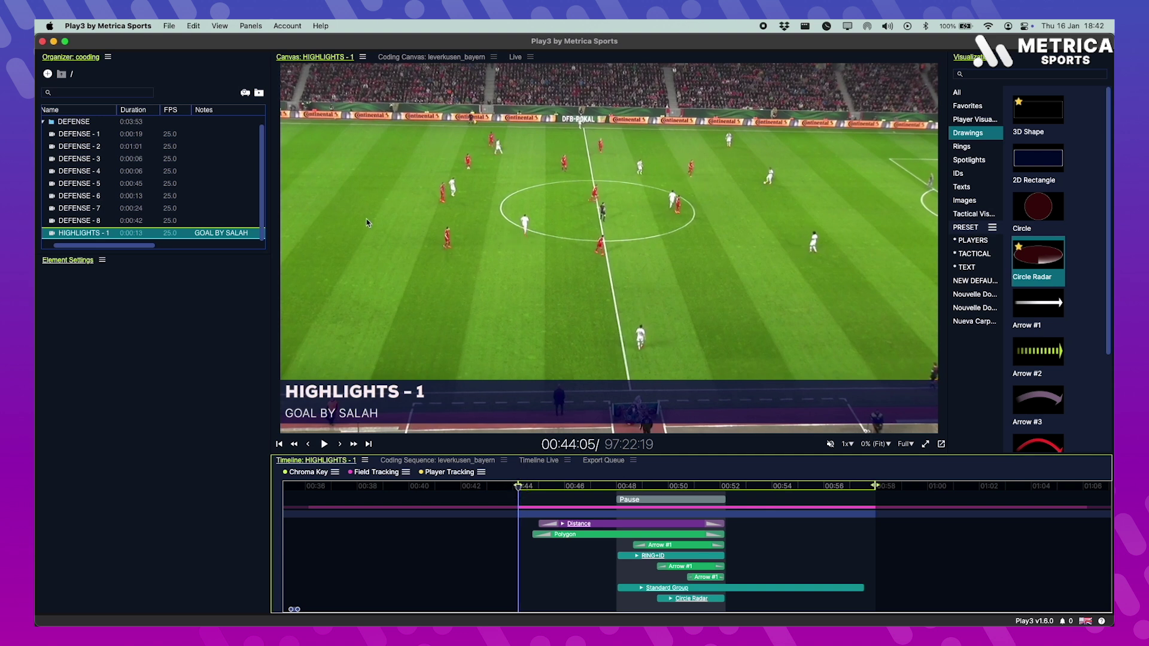
Step: Rename the clip 'PRESS OPP DEFENDERS' with the note 'GOOD PRESS BY RIGH CF'
left_click_drag(79, 234, 75, 233)
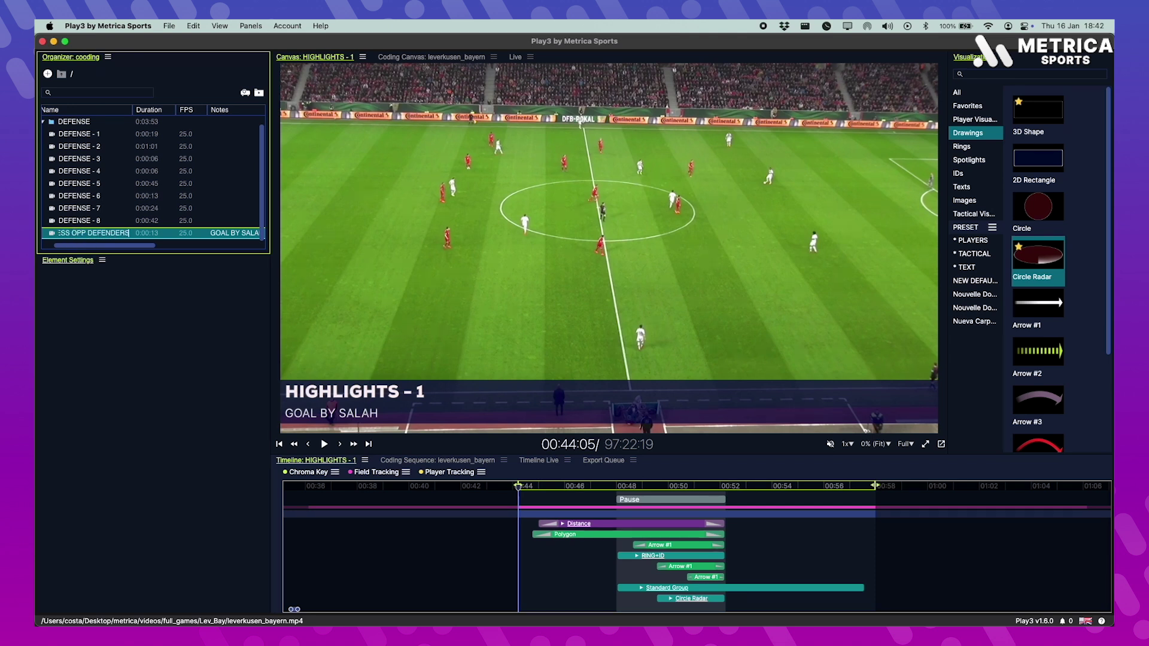
left_click(222, 236)
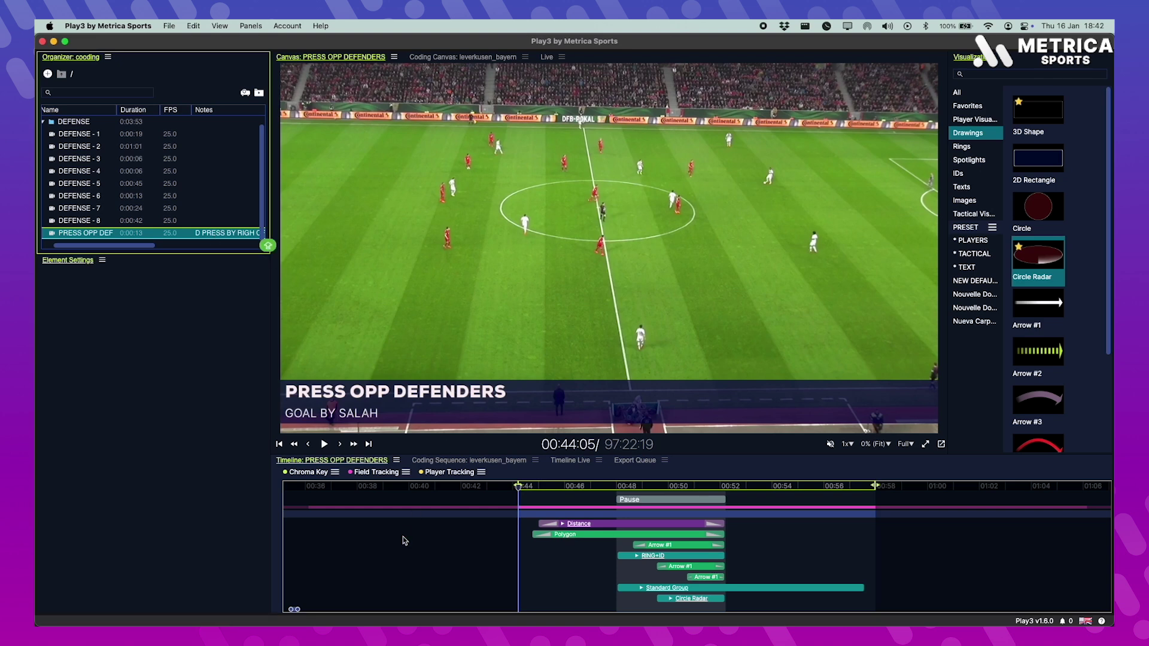
left_click(390, 573)
key("space")
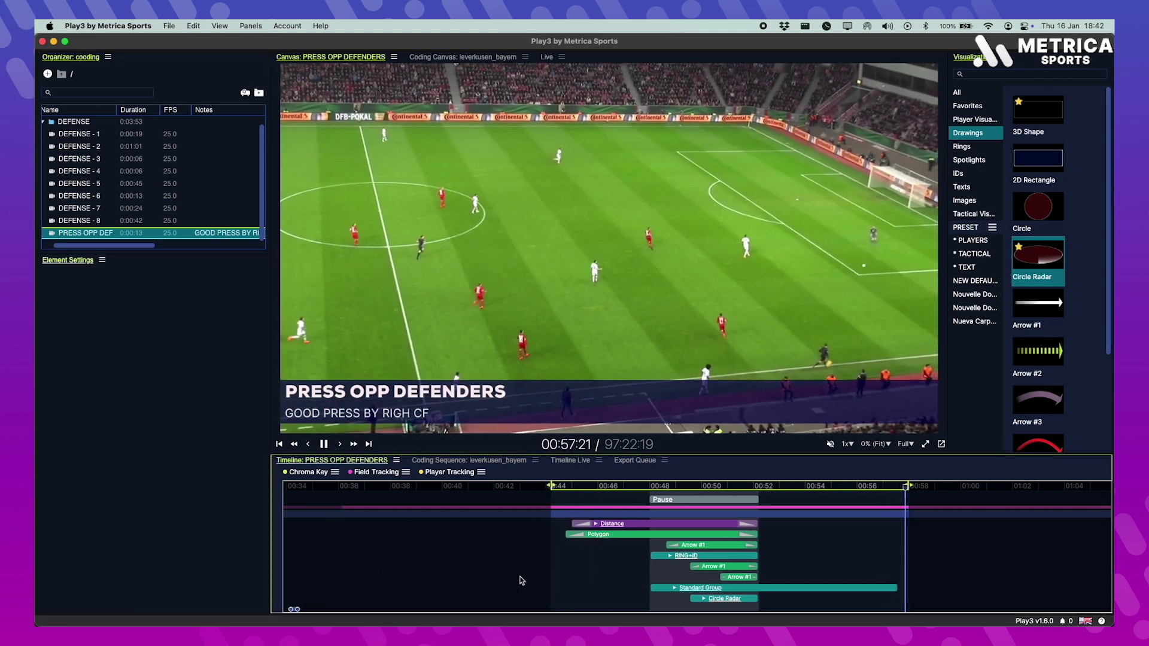
Step: Export 'PRESS OPP DEFENDERS' as a 1080p AVC/H.264 video to the export queue
right_click(83, 233)
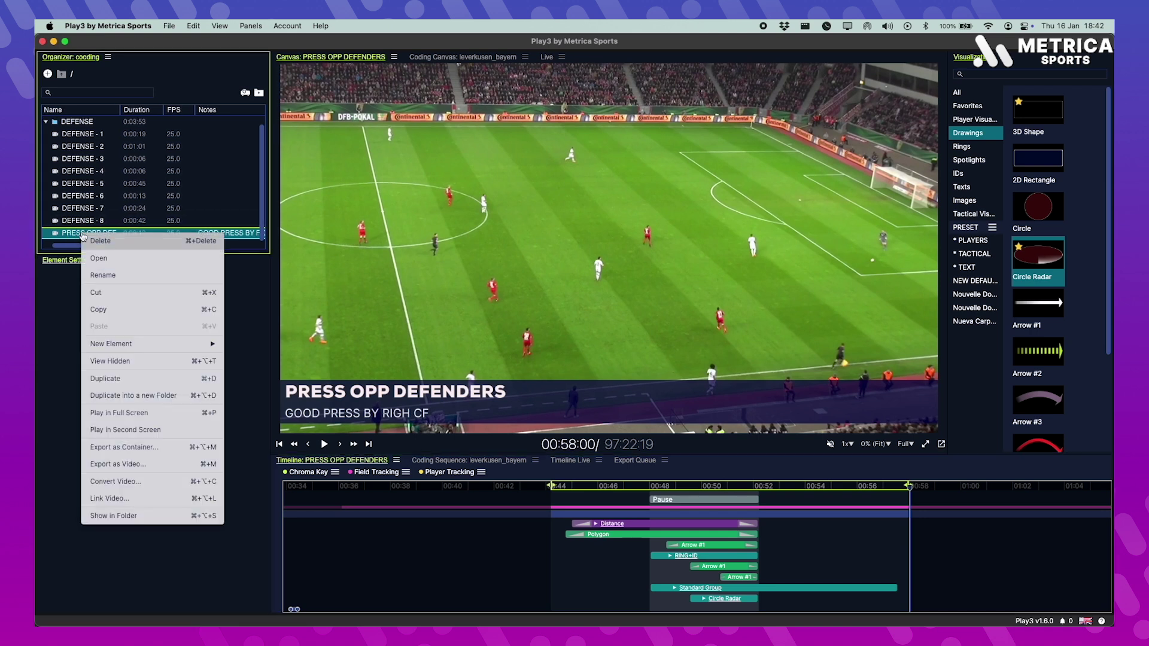
left_click(137, 464)
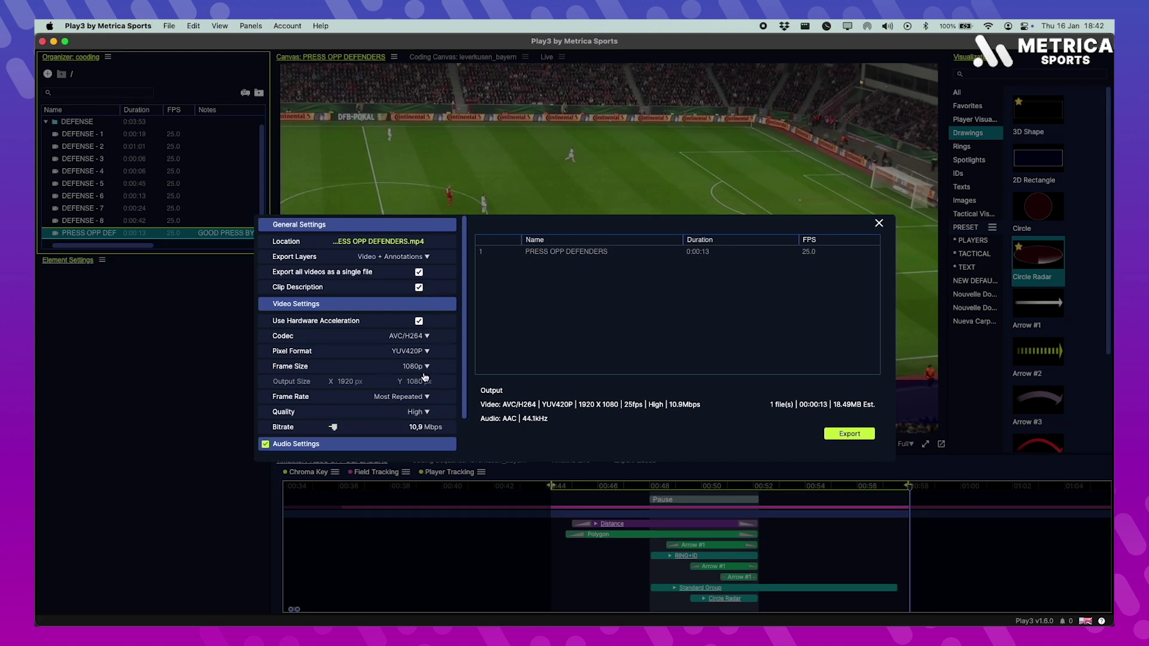
left_click(831, 441)
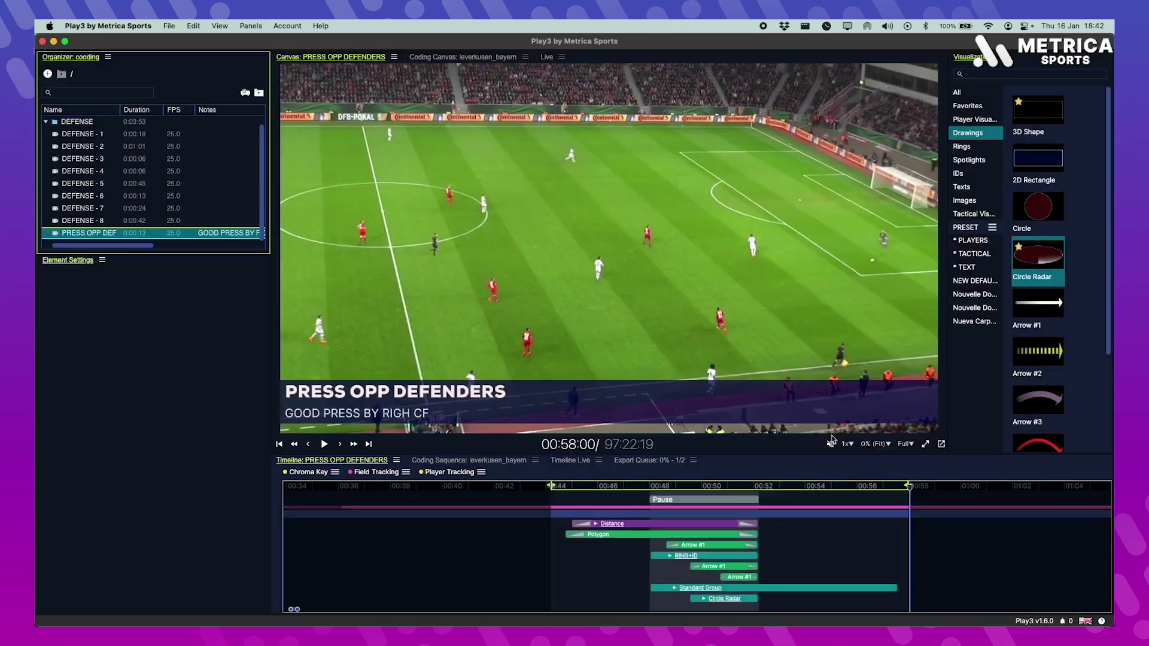